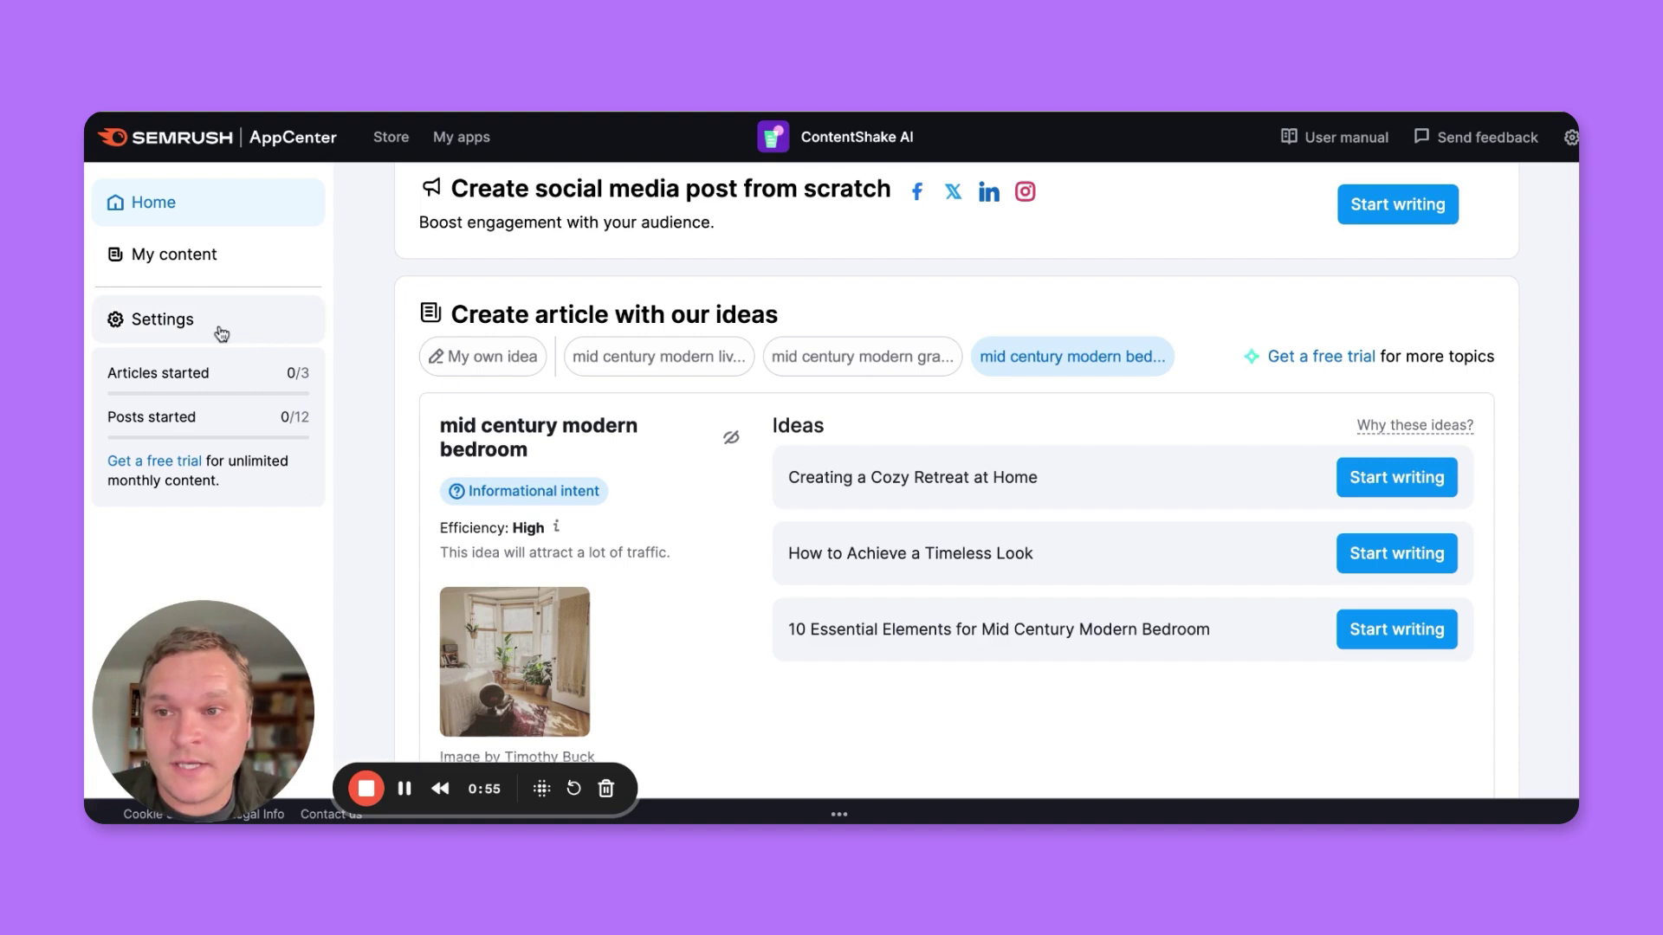
{"action": "scroll", "coordinate": [785, 423], "scroll_direction": "up", "scroll_amount": 2}
- Return to Home and pick the living room topic chip to list its three title ideas
{"action": "left_click", "coordinate": [186, 326]}
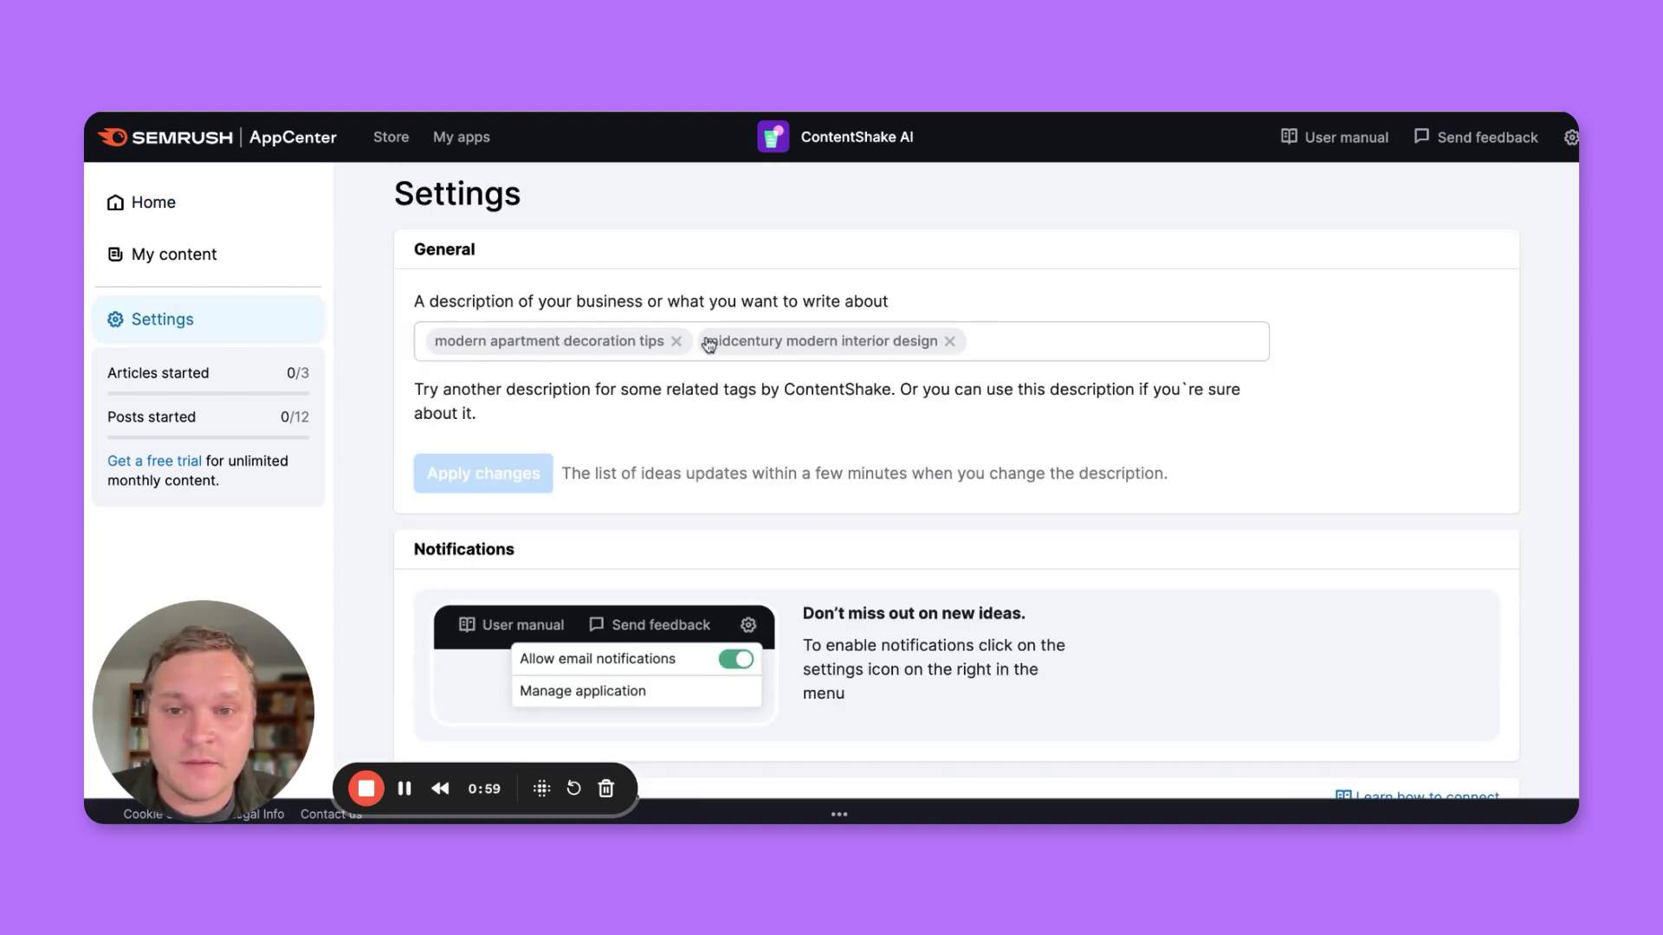
{"action": "left_click", "coordinate": [164, 208]}
{"action": "scroll", "coordinate": [839, 431], "scroll_direction": "down", "scroll_amount": 1}
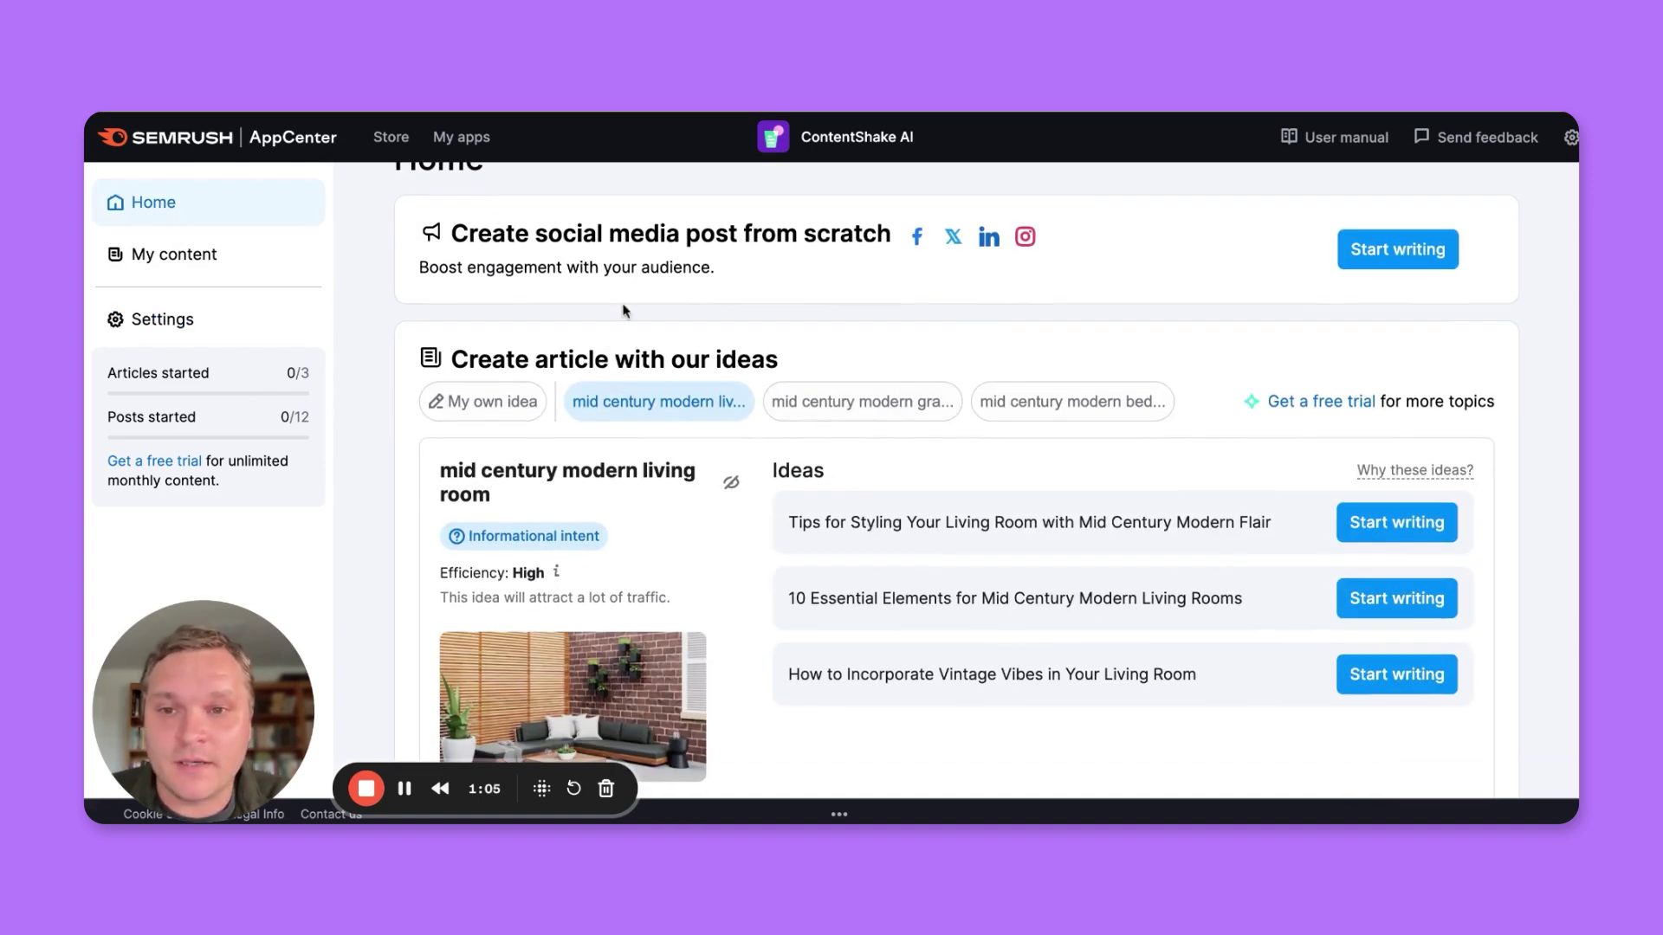
{"action": "scroll", "coordinate": [638, 312], "scroll_direction": "down", "scroll_amount": 2}
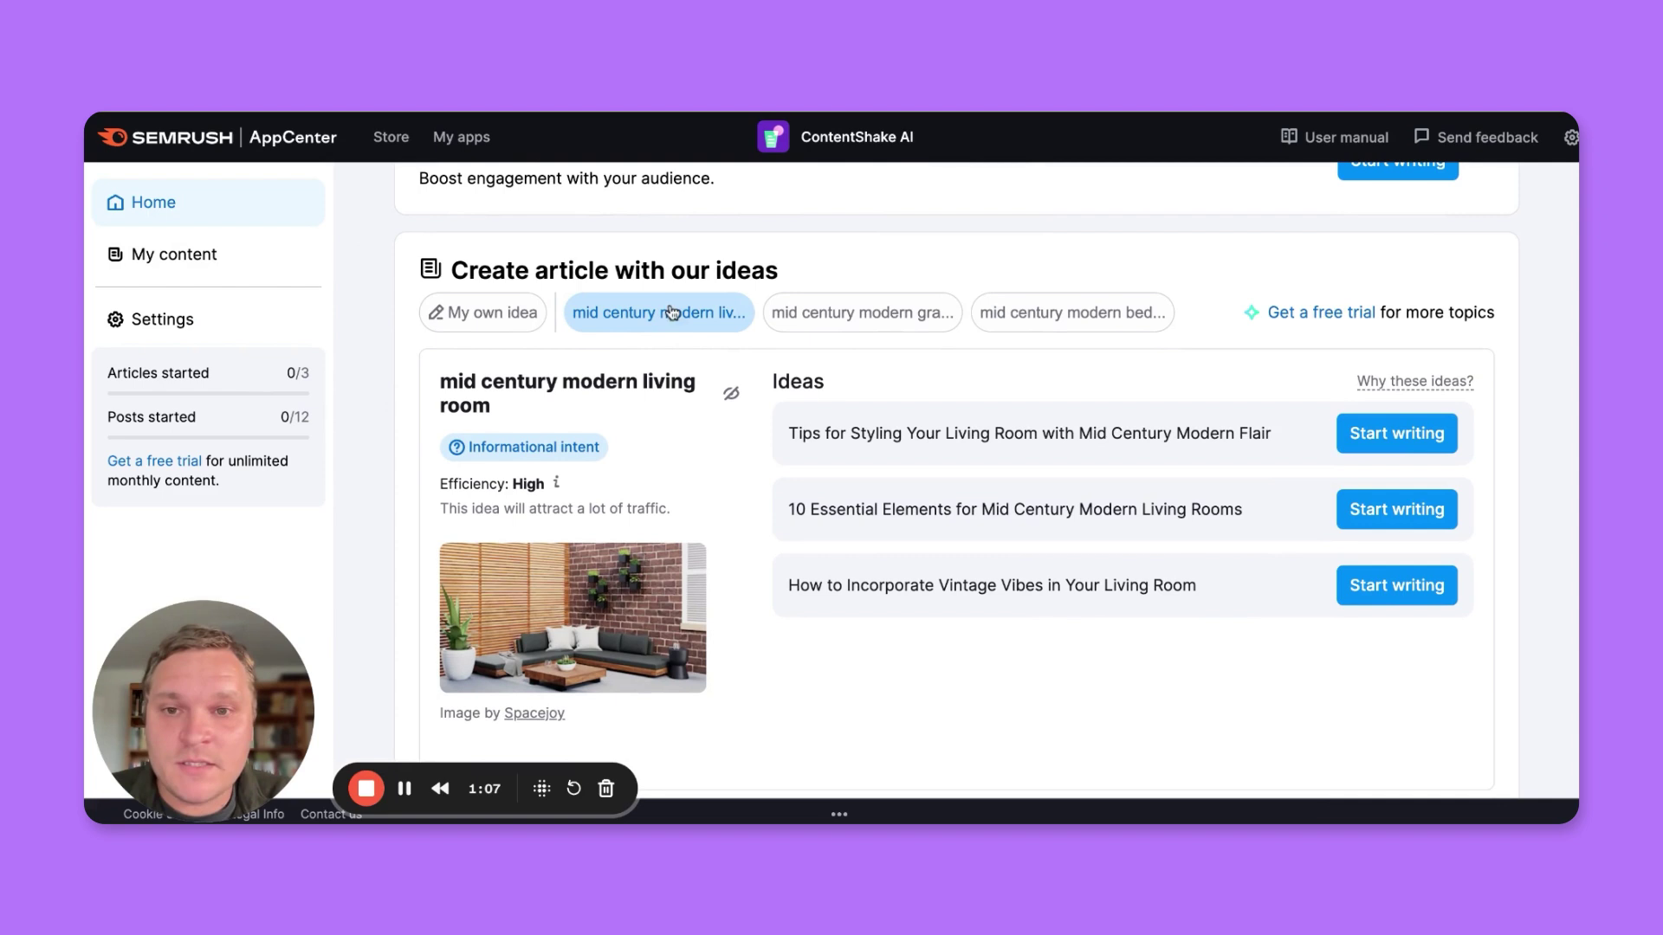
{"action": "left_click", "coordinate": [879, 319]}
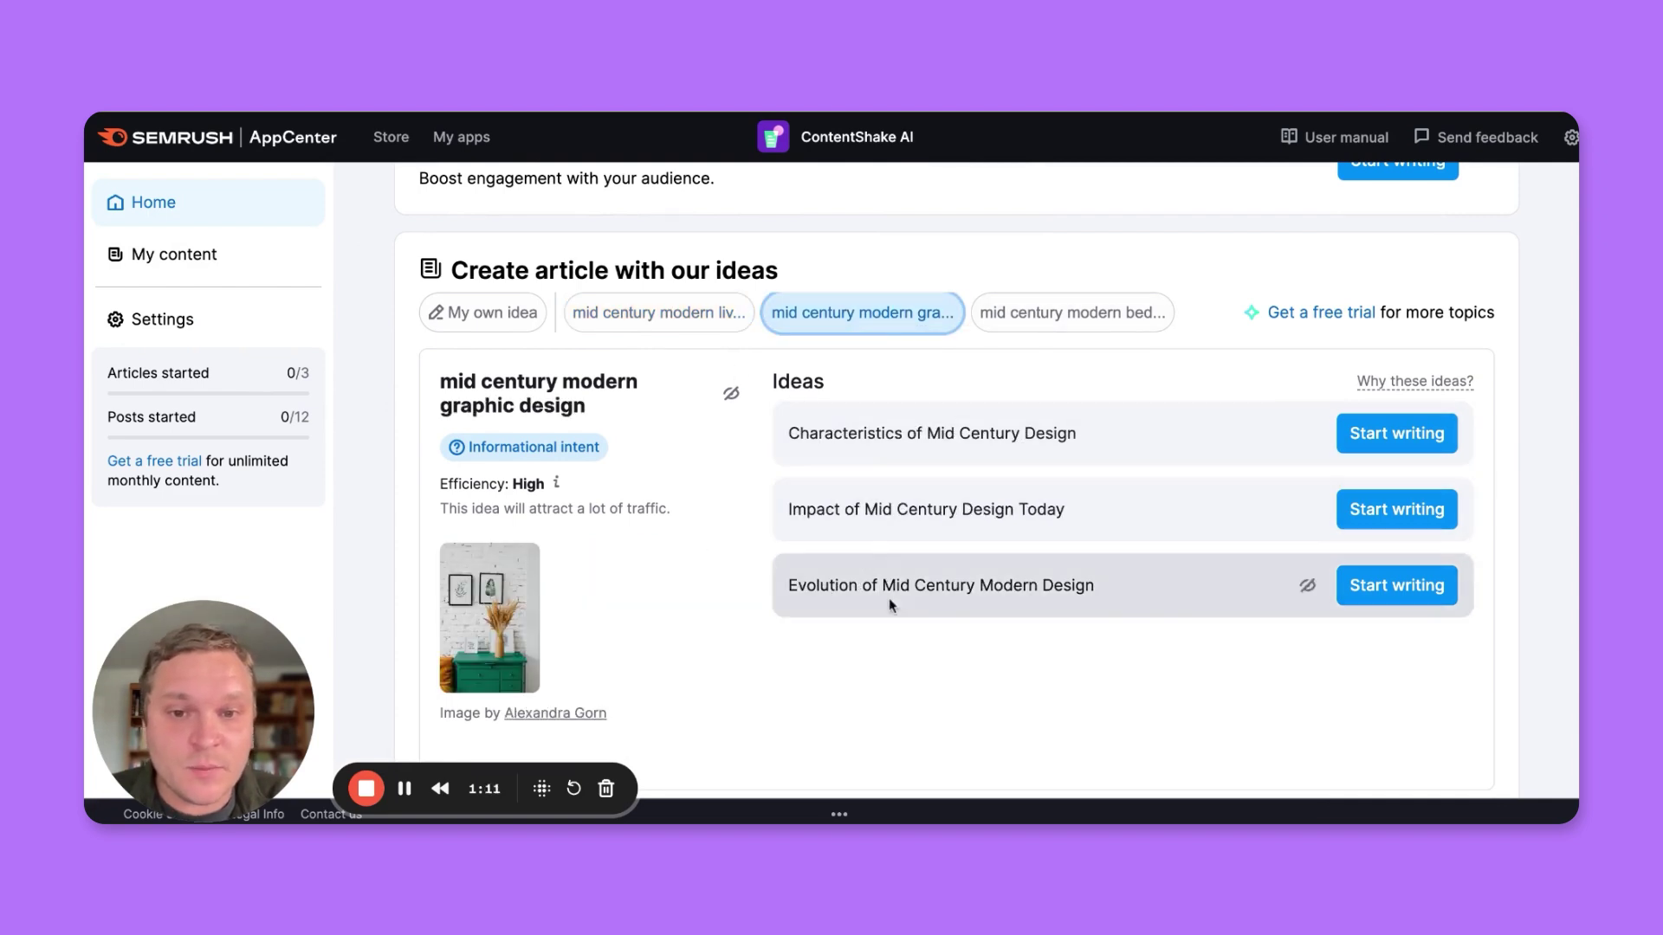
{"action": "left_click", "coordinate": [641, 321]}
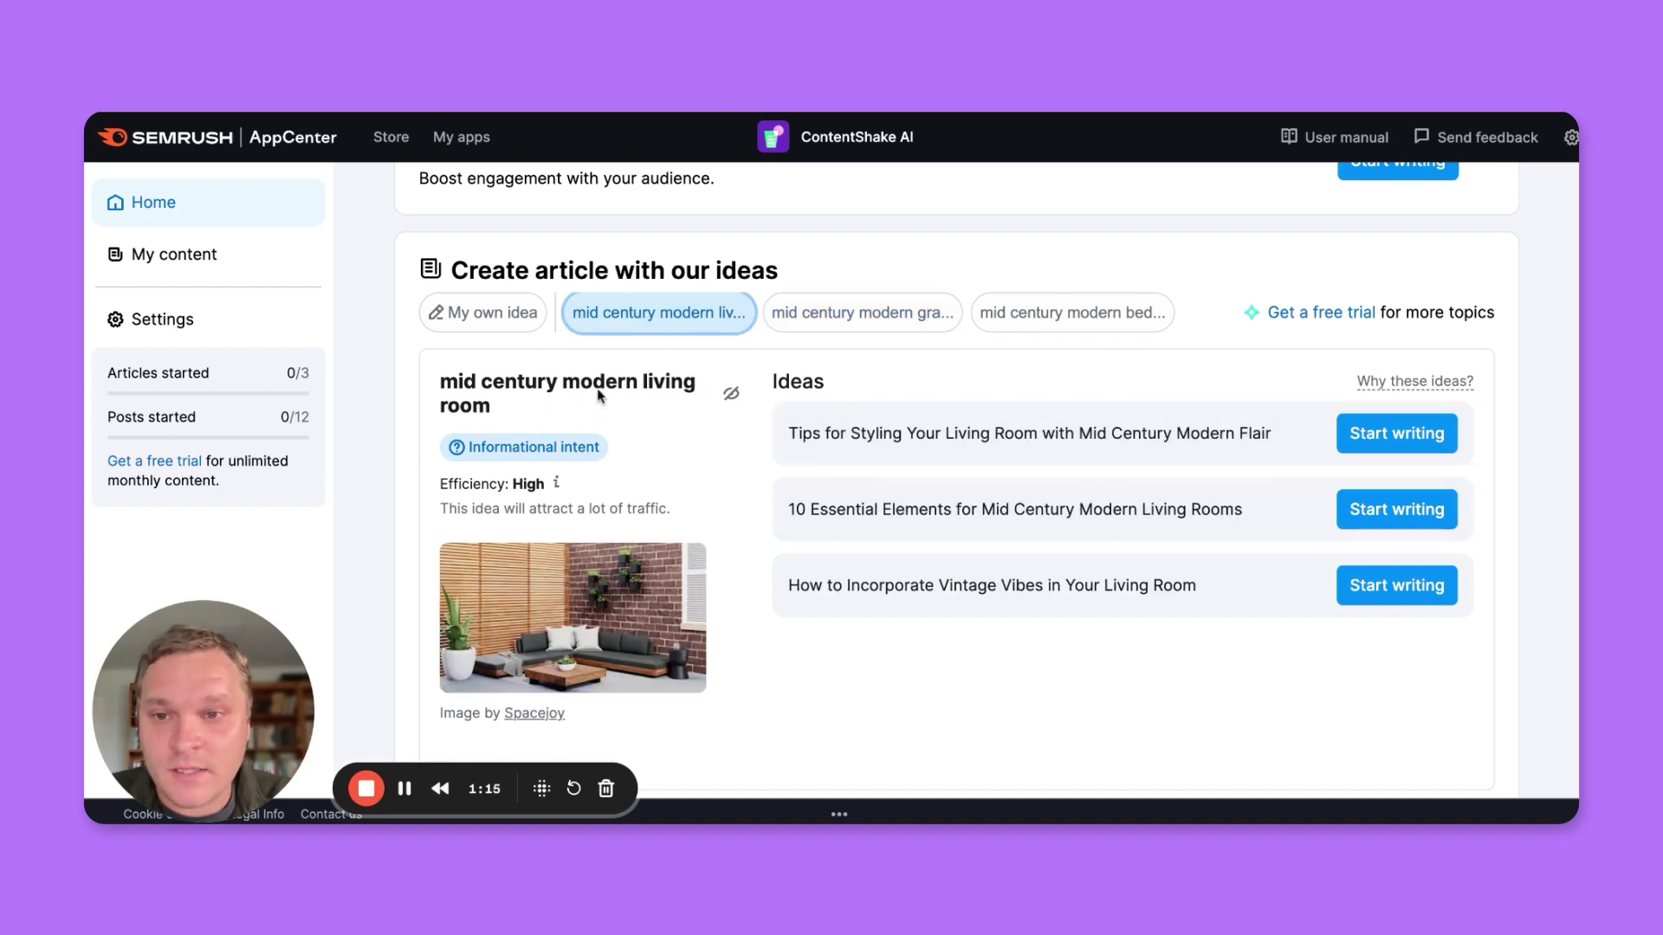
- Select the 'mid century modern graphic design' chip to see its informational-intent title ideas
{"action": "left_click", "coordinate": [825, 314]}
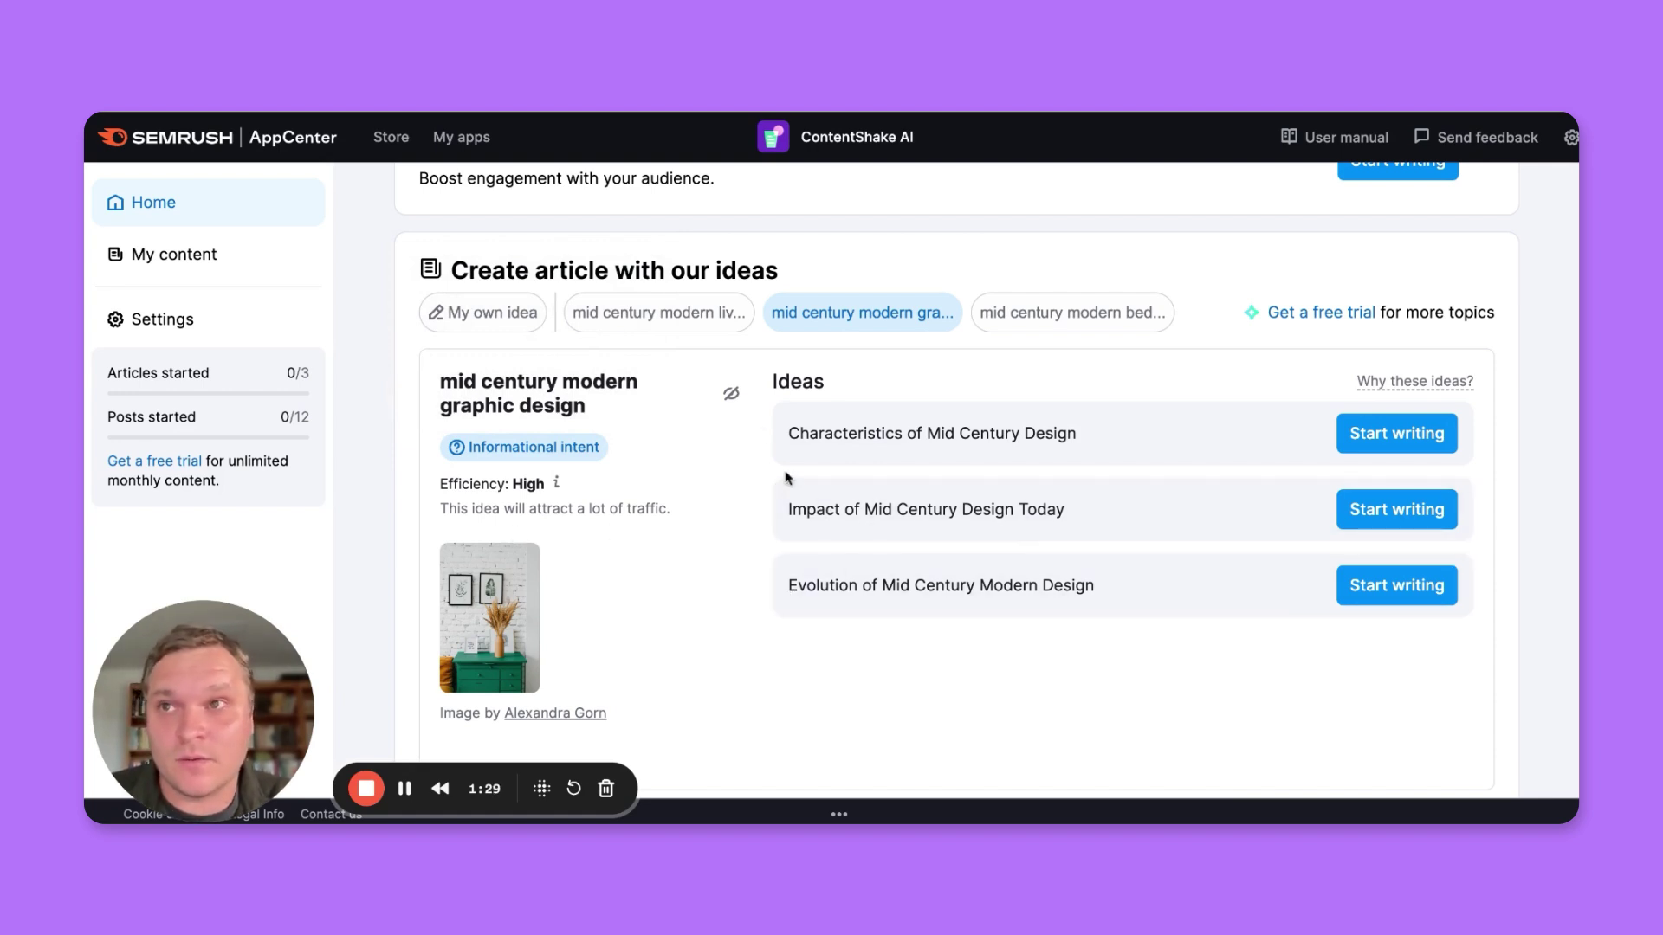
{"action": "mouse_move", "coordinate": [940, 585]}
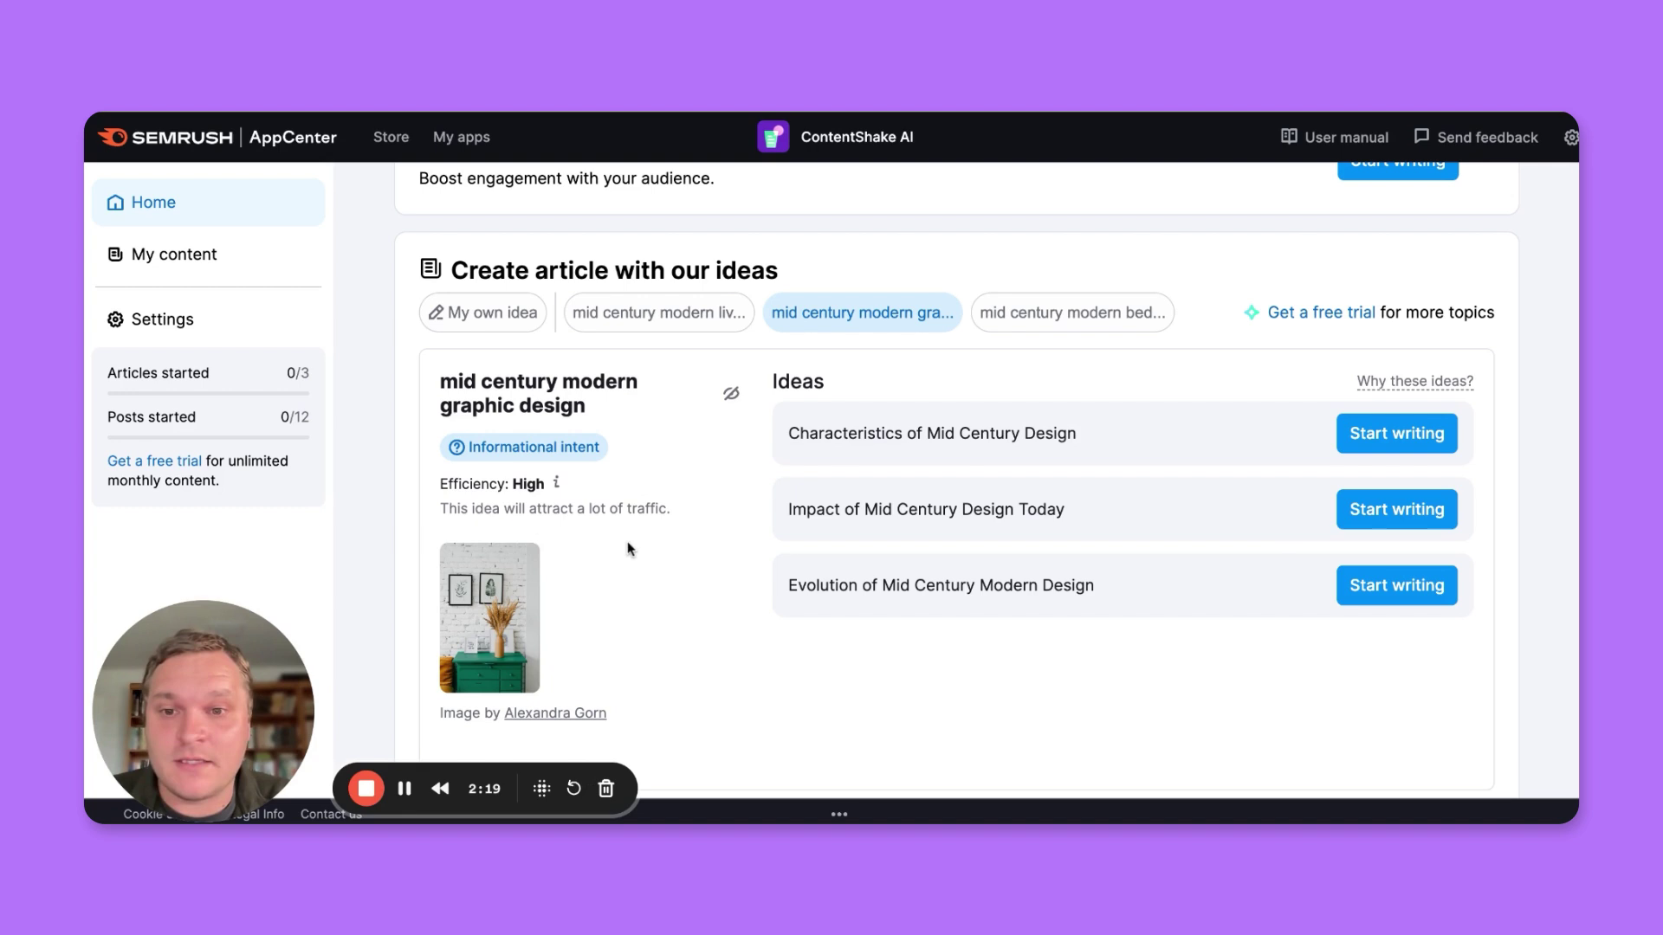
{"action": "scroll", "coordinate": [618, 541], "scroll_direction": "down", "scroll_amount": 1}
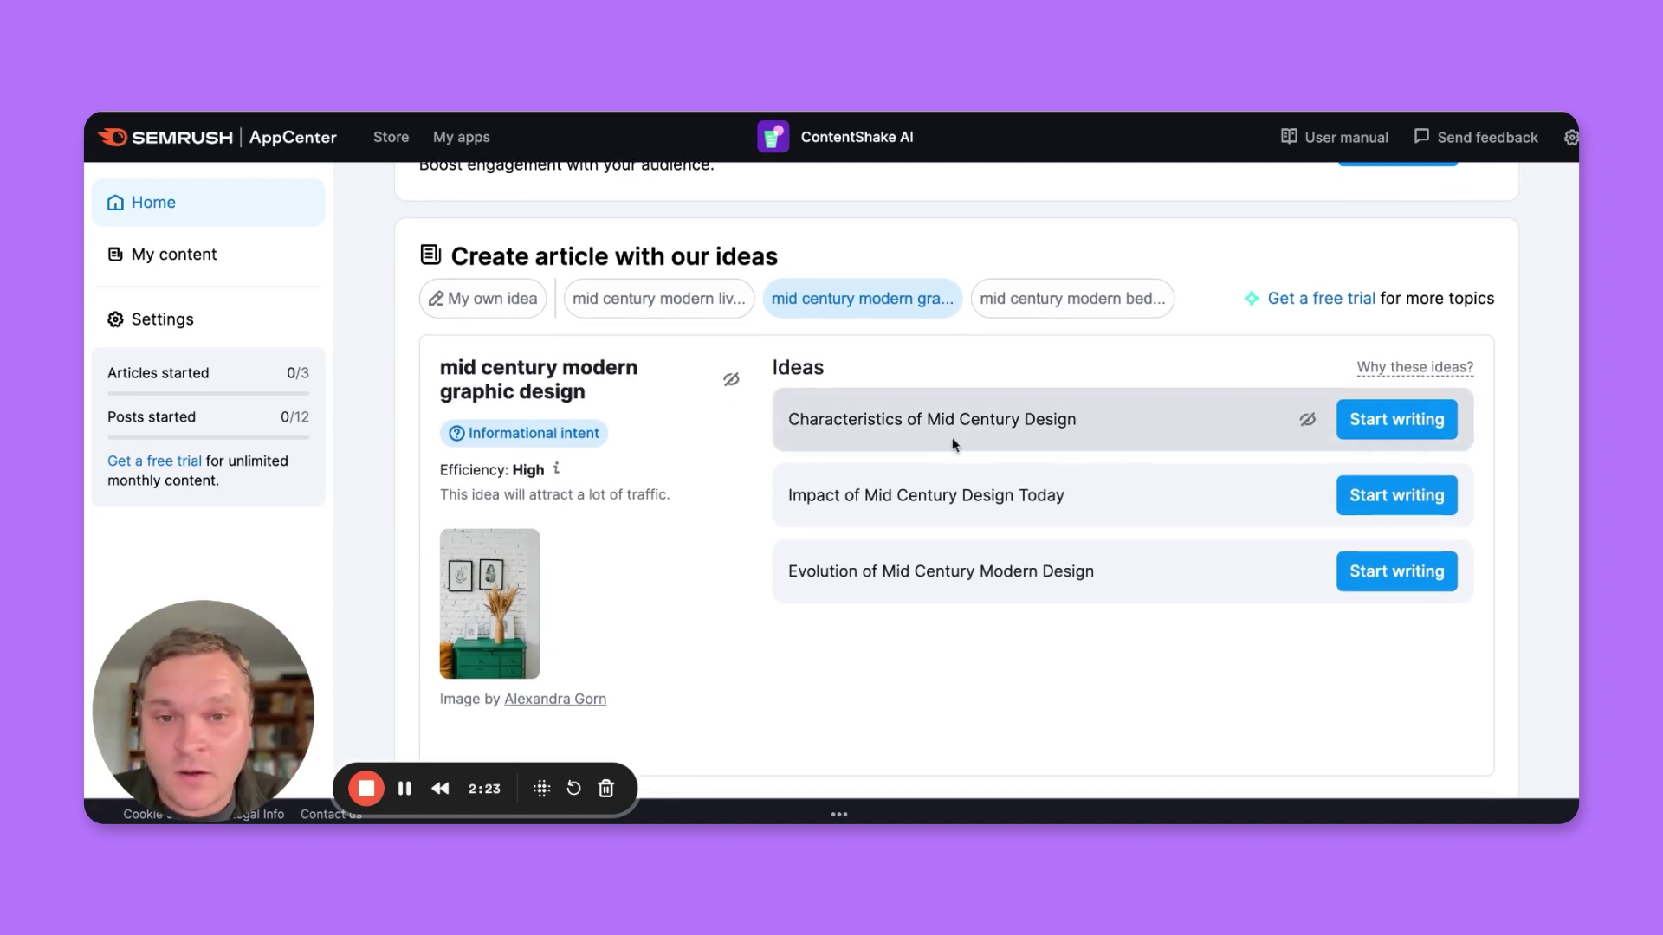
- Back on living room ideas, start writing '10 Essential Elements for Mid Century Modern Living Rooms'
{"action": "left_click", "coordinate": [624, 304]}
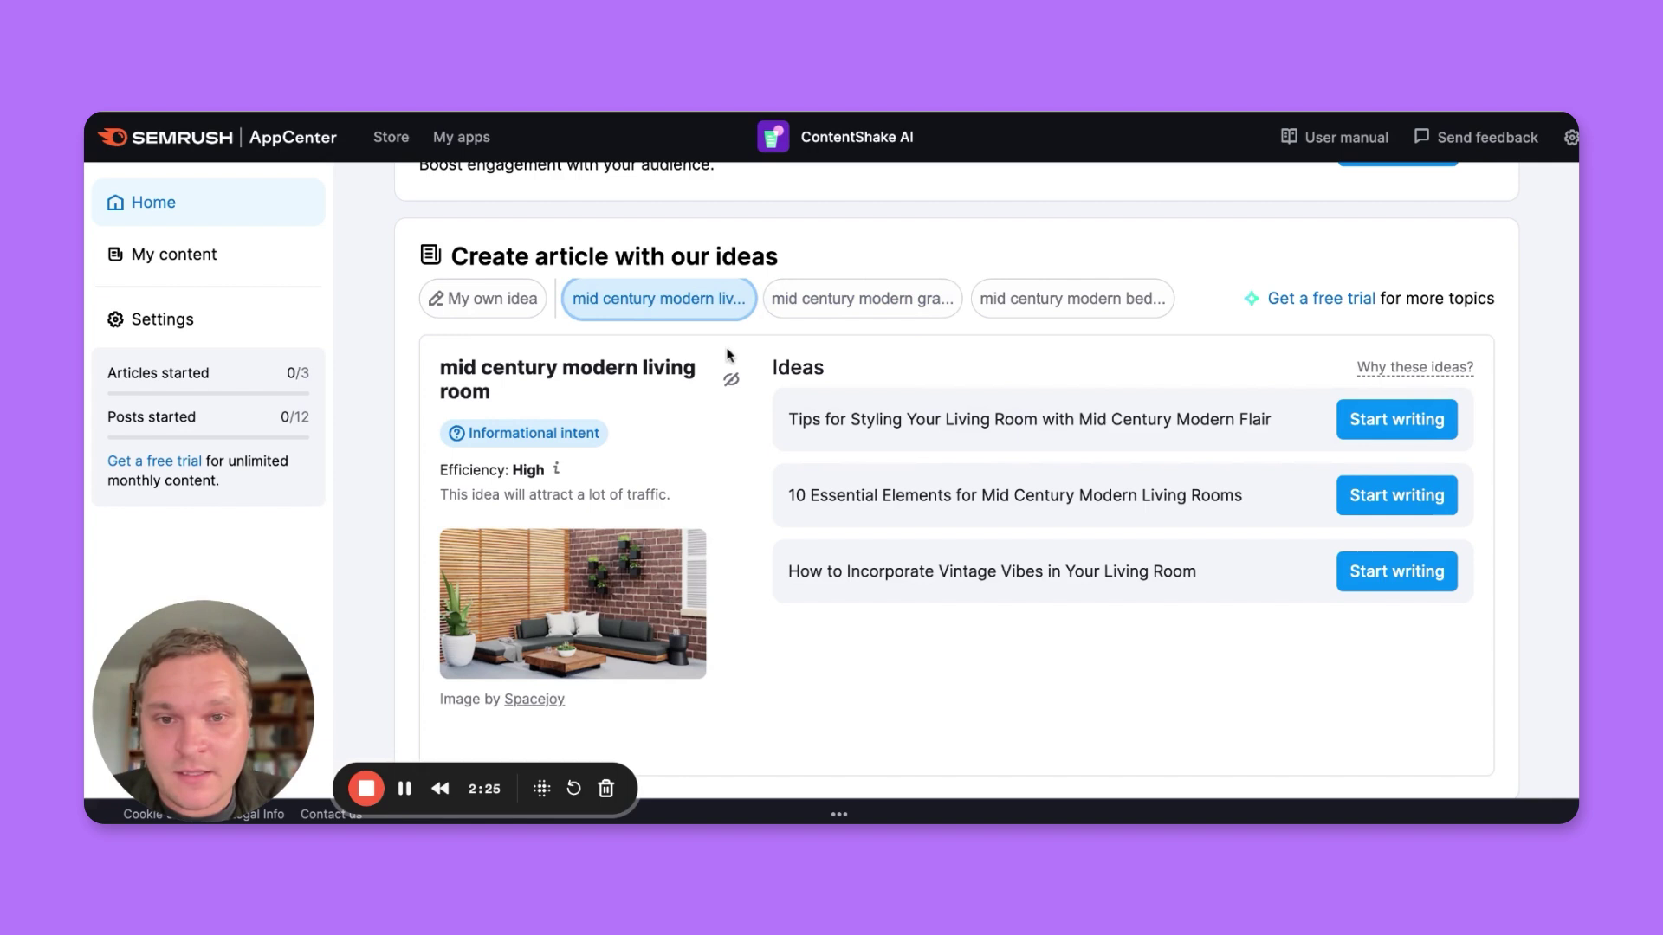
{"action": "scroll", "coordinate": [562, 408], "scroll_direction": "up", "scroll_amount": 1}
{"action": "triple_click", "coordinate": [490, 435]}
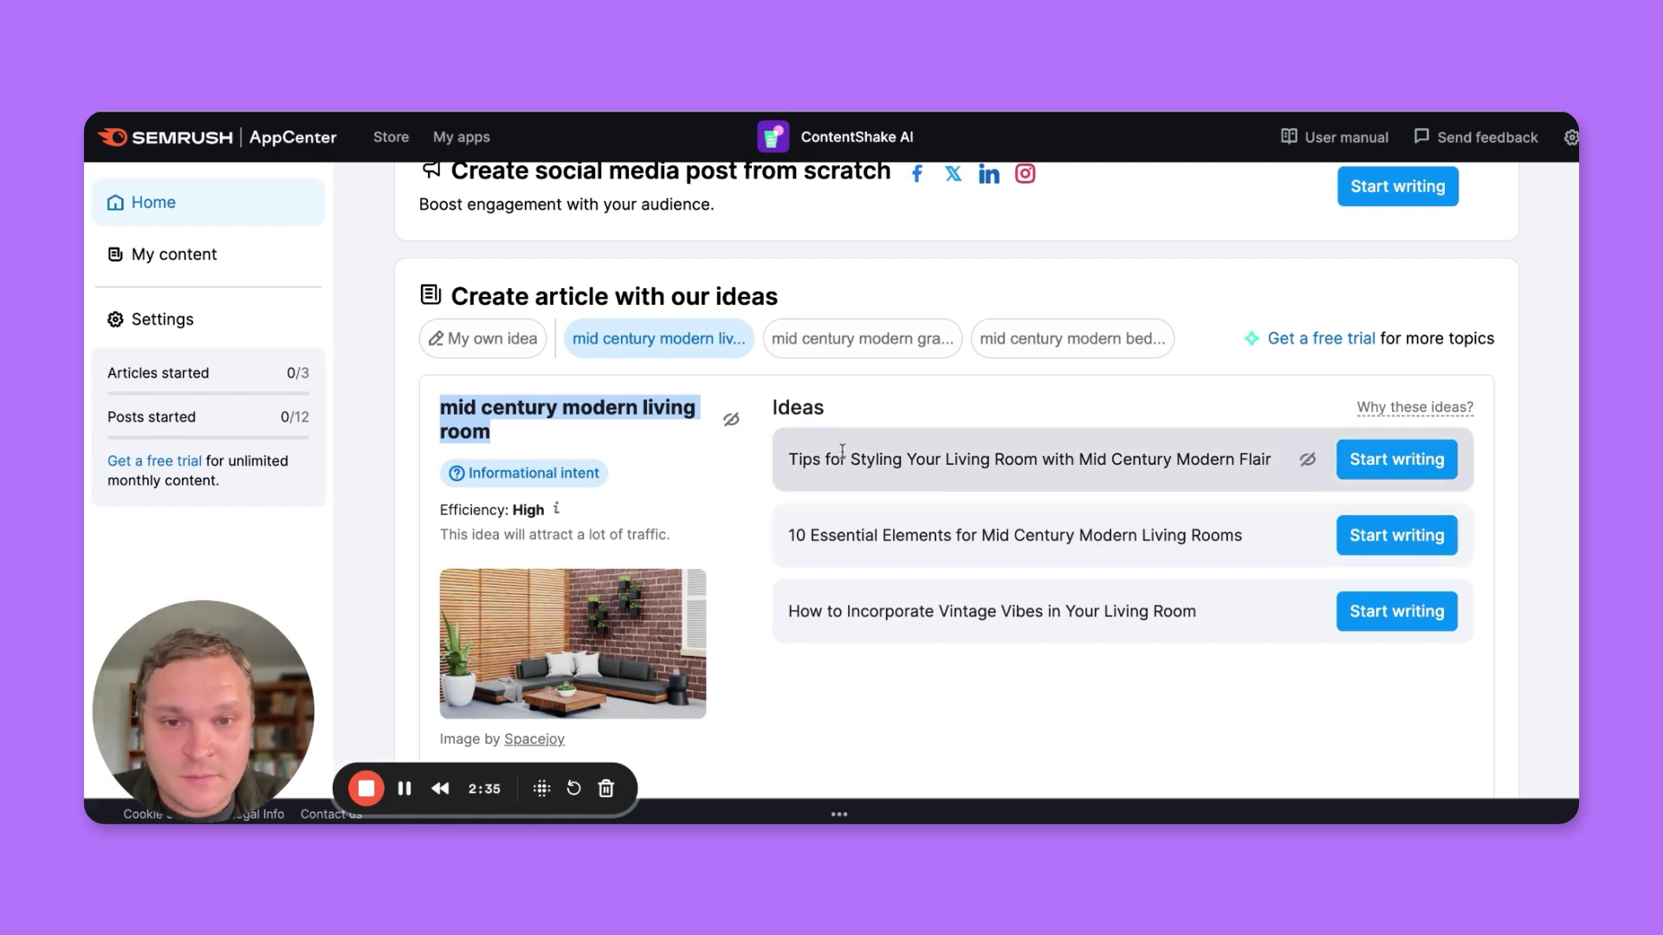
{"action": "left_click", "coordinate": [837, 410]}
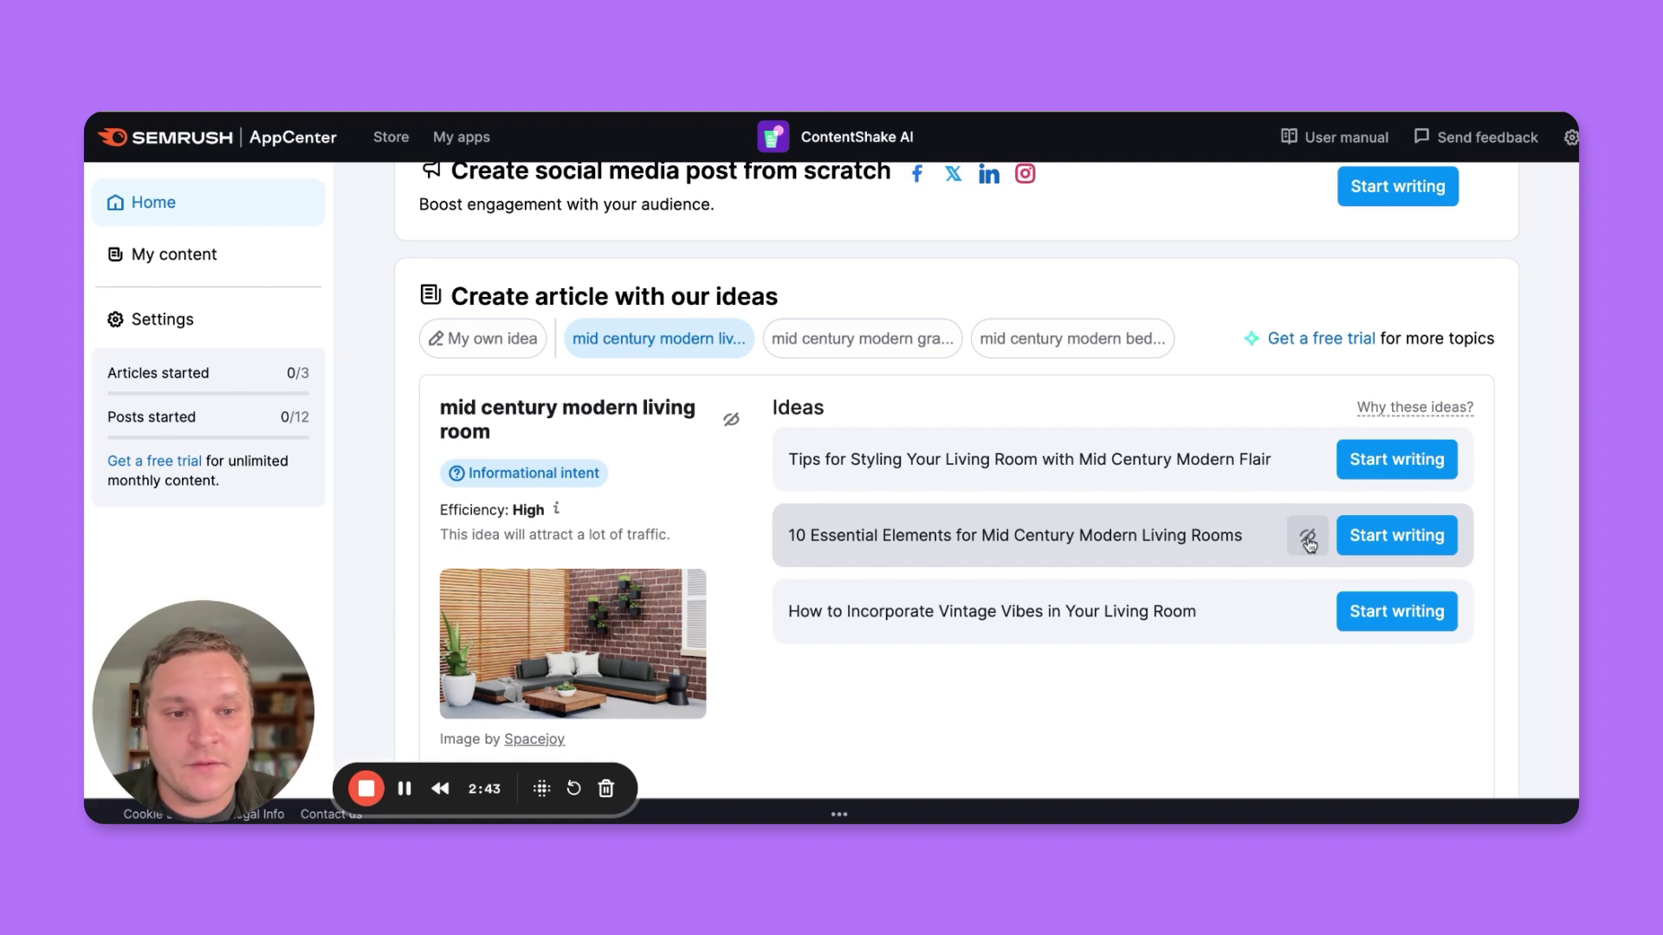
{"action": "left_click", "coordinate": [1385, 547]}
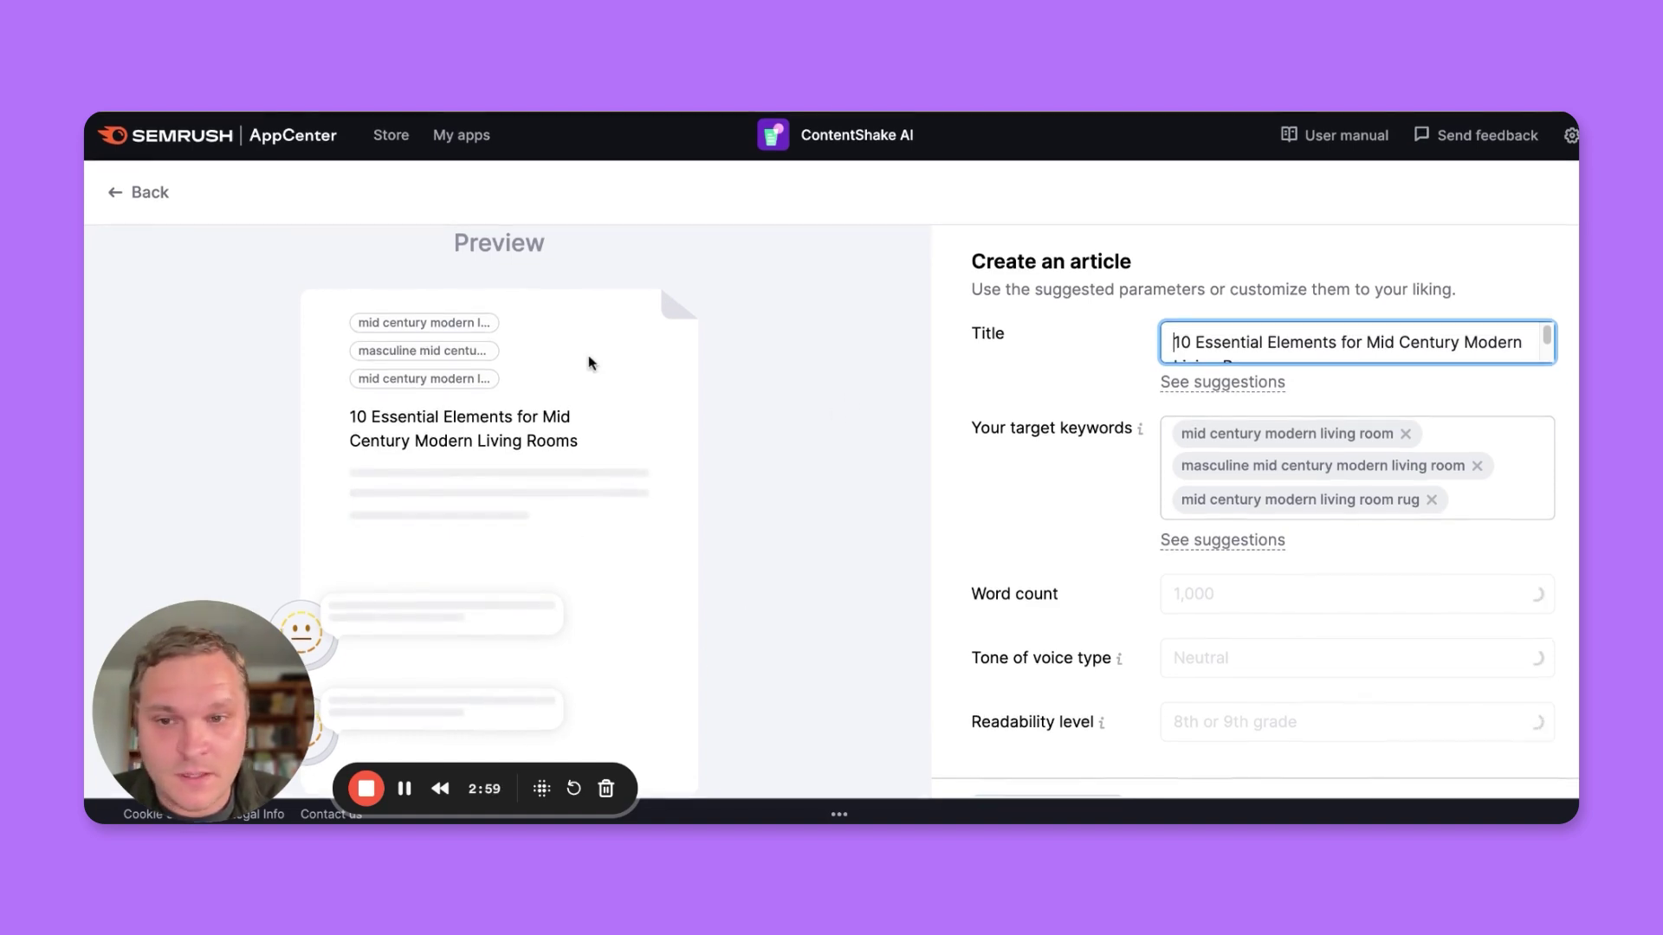
- Let the form fill in its keywords, 500 words, neutral tone and 8th–9th grade readability
{"action": "left_click", "coordinate": [983, 395]}
{"action": "scroll", "coordinate": [1202, 371], "scroll_direction": "down", "scroll_amount": 1}
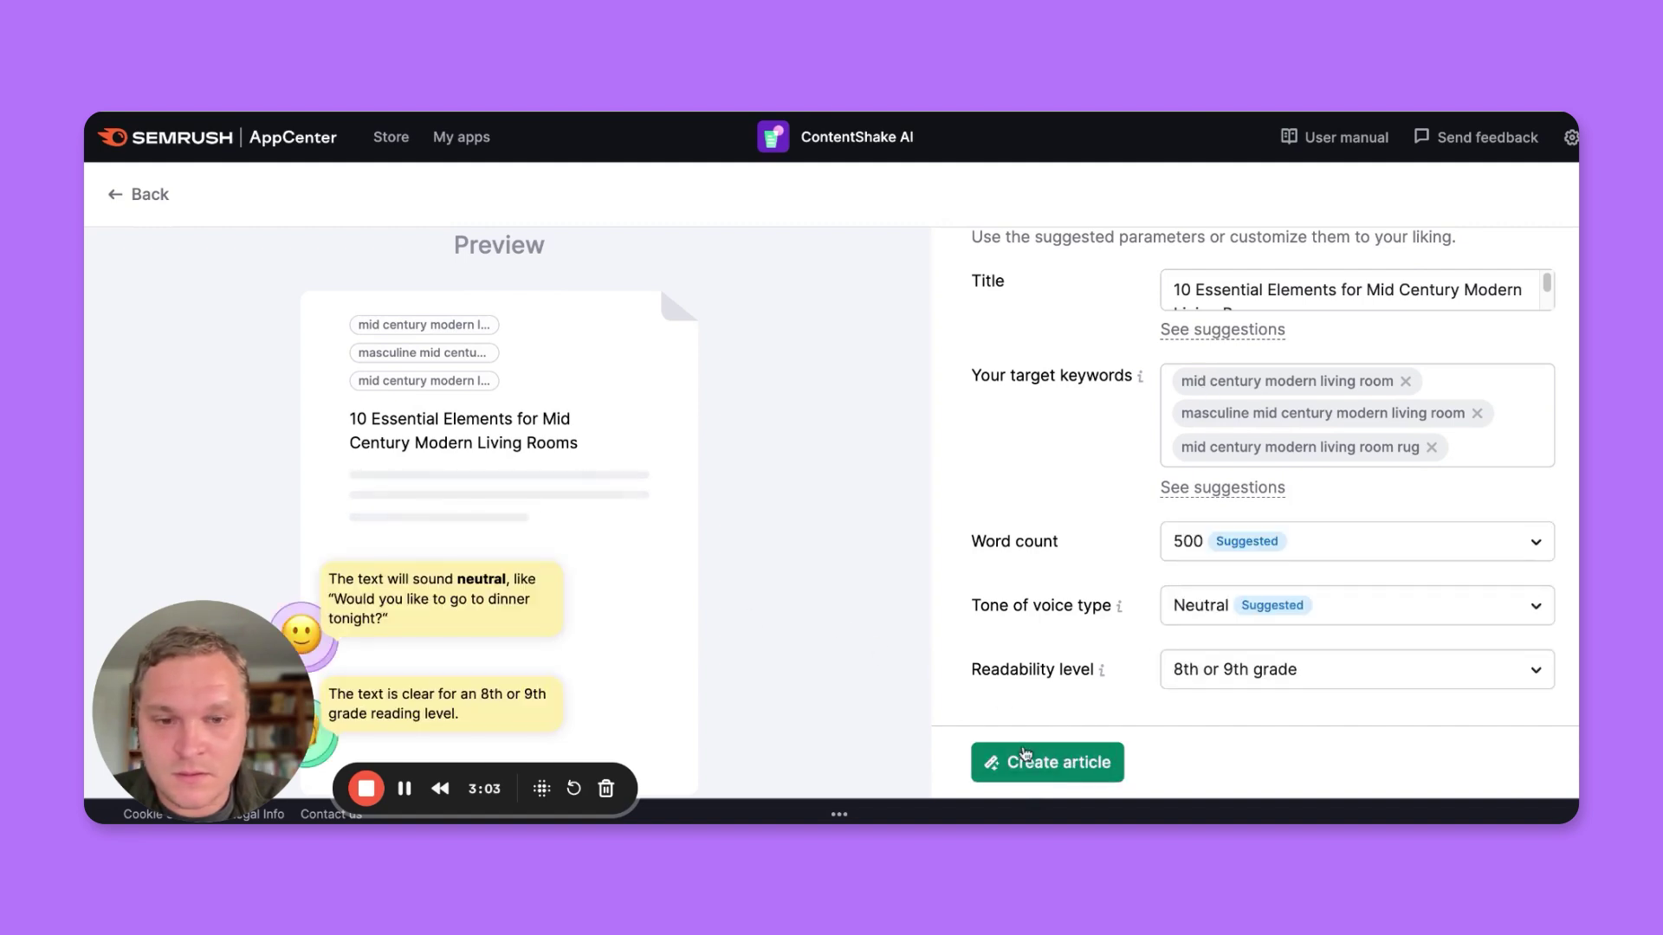
- Create the article from these settings, yielding a 504-word draft with images scored 72% Good
{"action": "left_click", "coordinate": [1006, 763]}
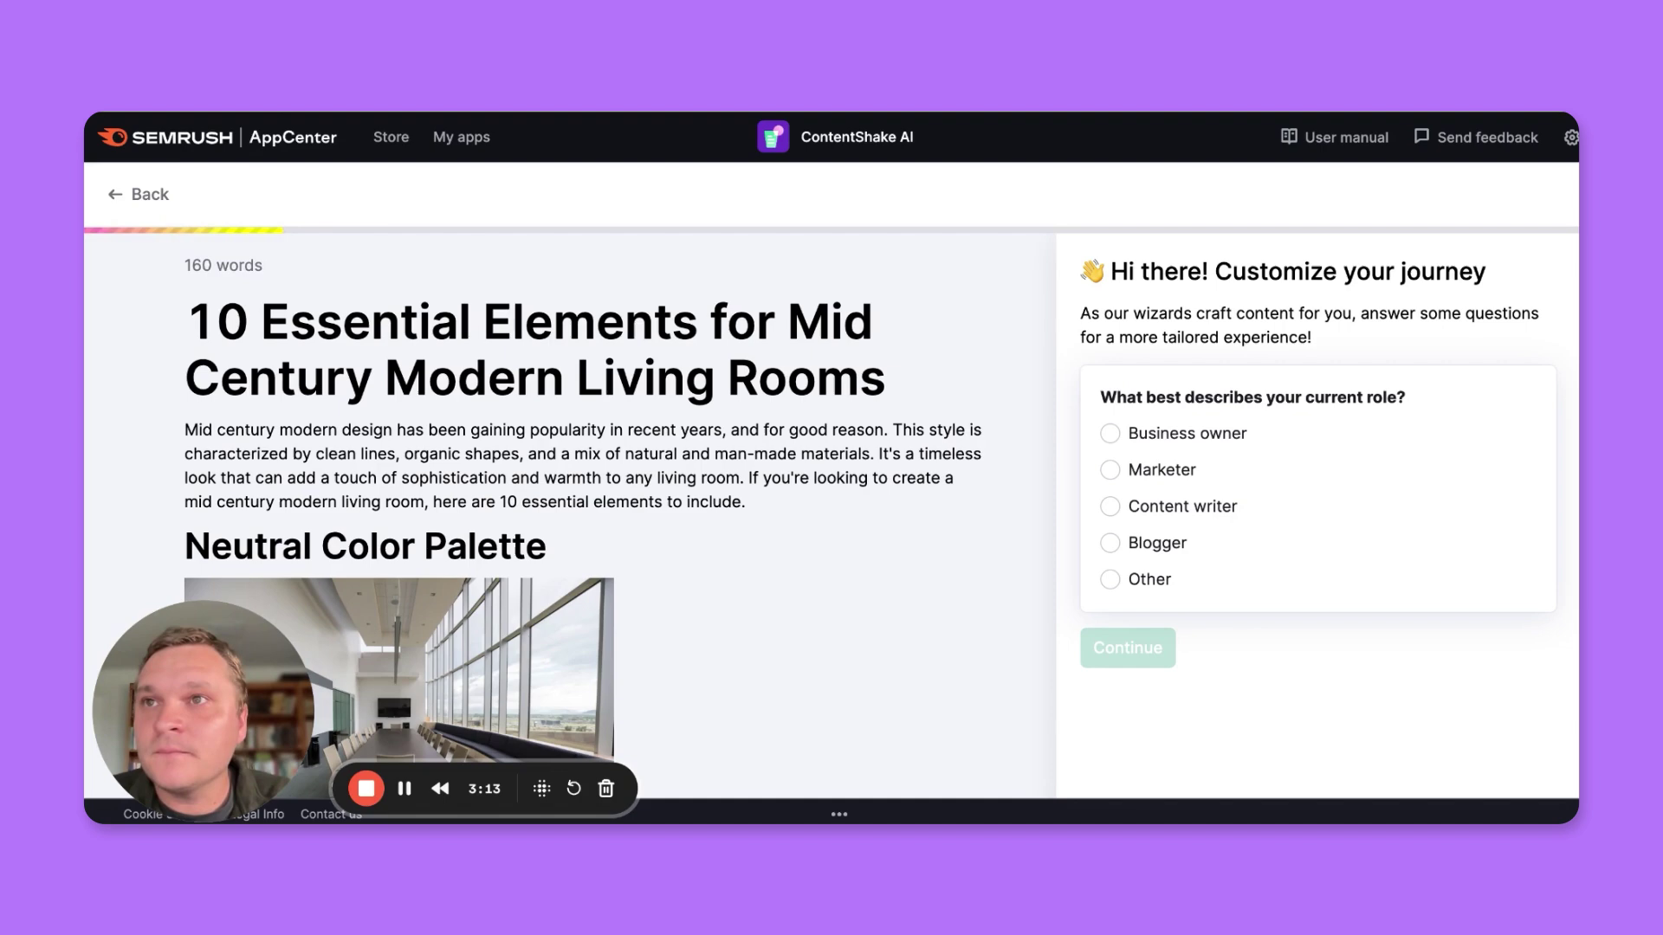
{"action": "scroll", "coordinate": [498, 556], "scroll_direction": "down", "scroll_amount": 3}
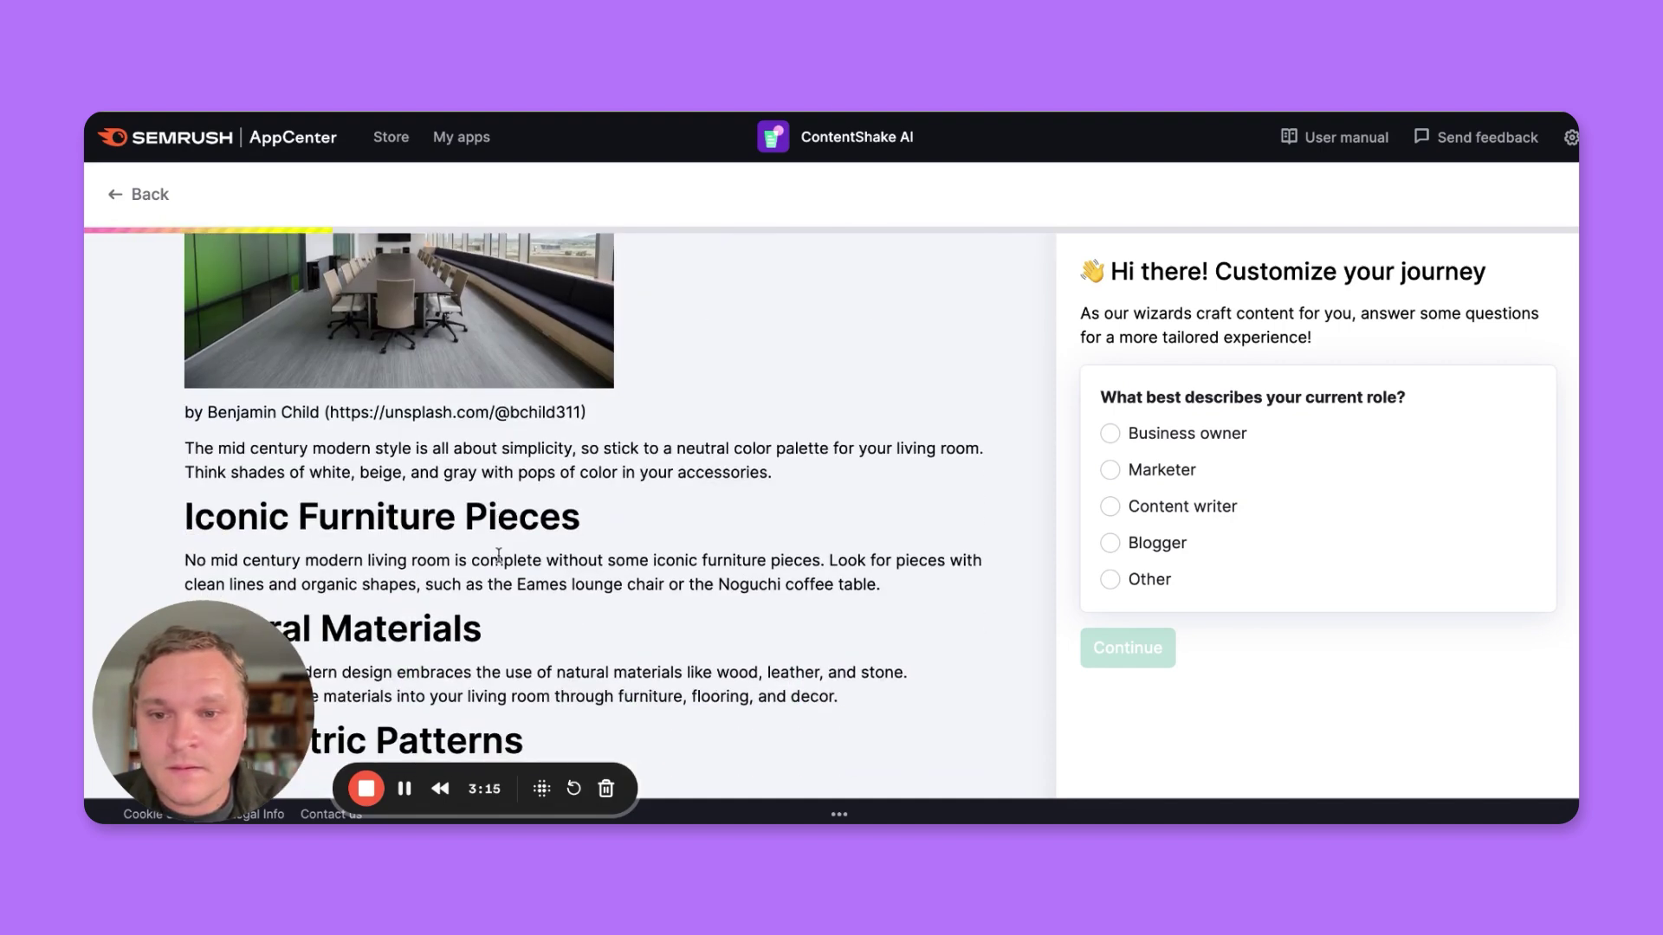
{"action": "scroll", "coordinate": [891, 556], "scroll_direction": "up", "scroll_amount": 3}
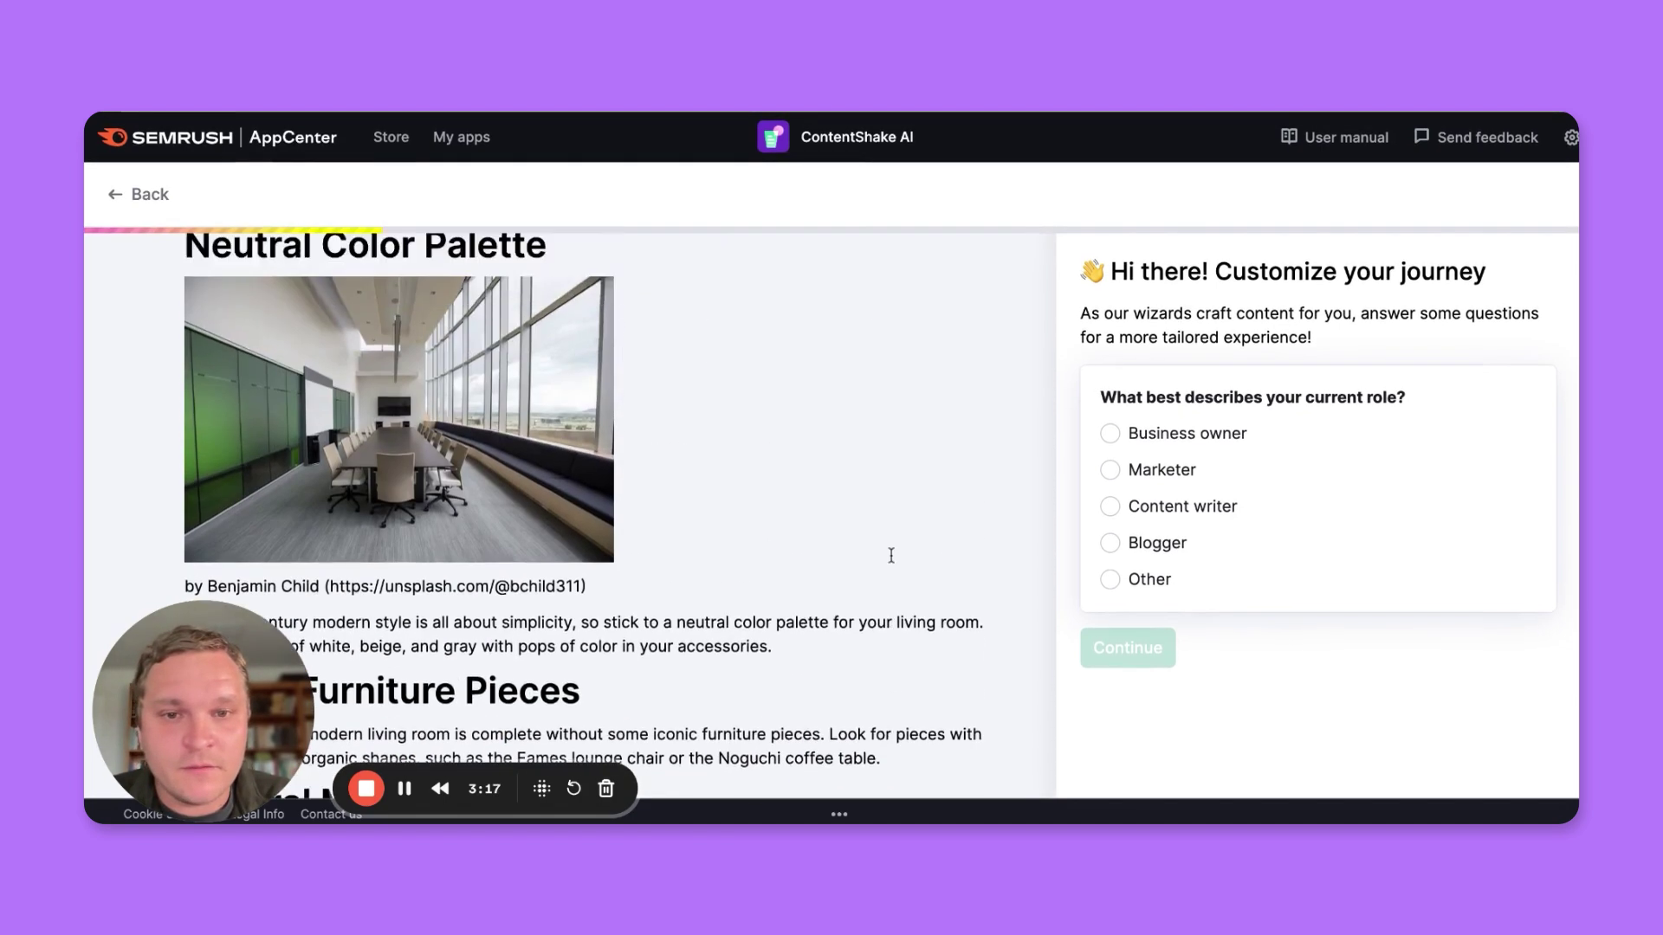
{"action": "scroll", "coordinate": [892, 556], "scroll_direction": "up", "scroll_amount": 3}
{"action": "scroll", "coordinate": [802, 429], "scroll_direction": "down", "scroll_amount": 6}
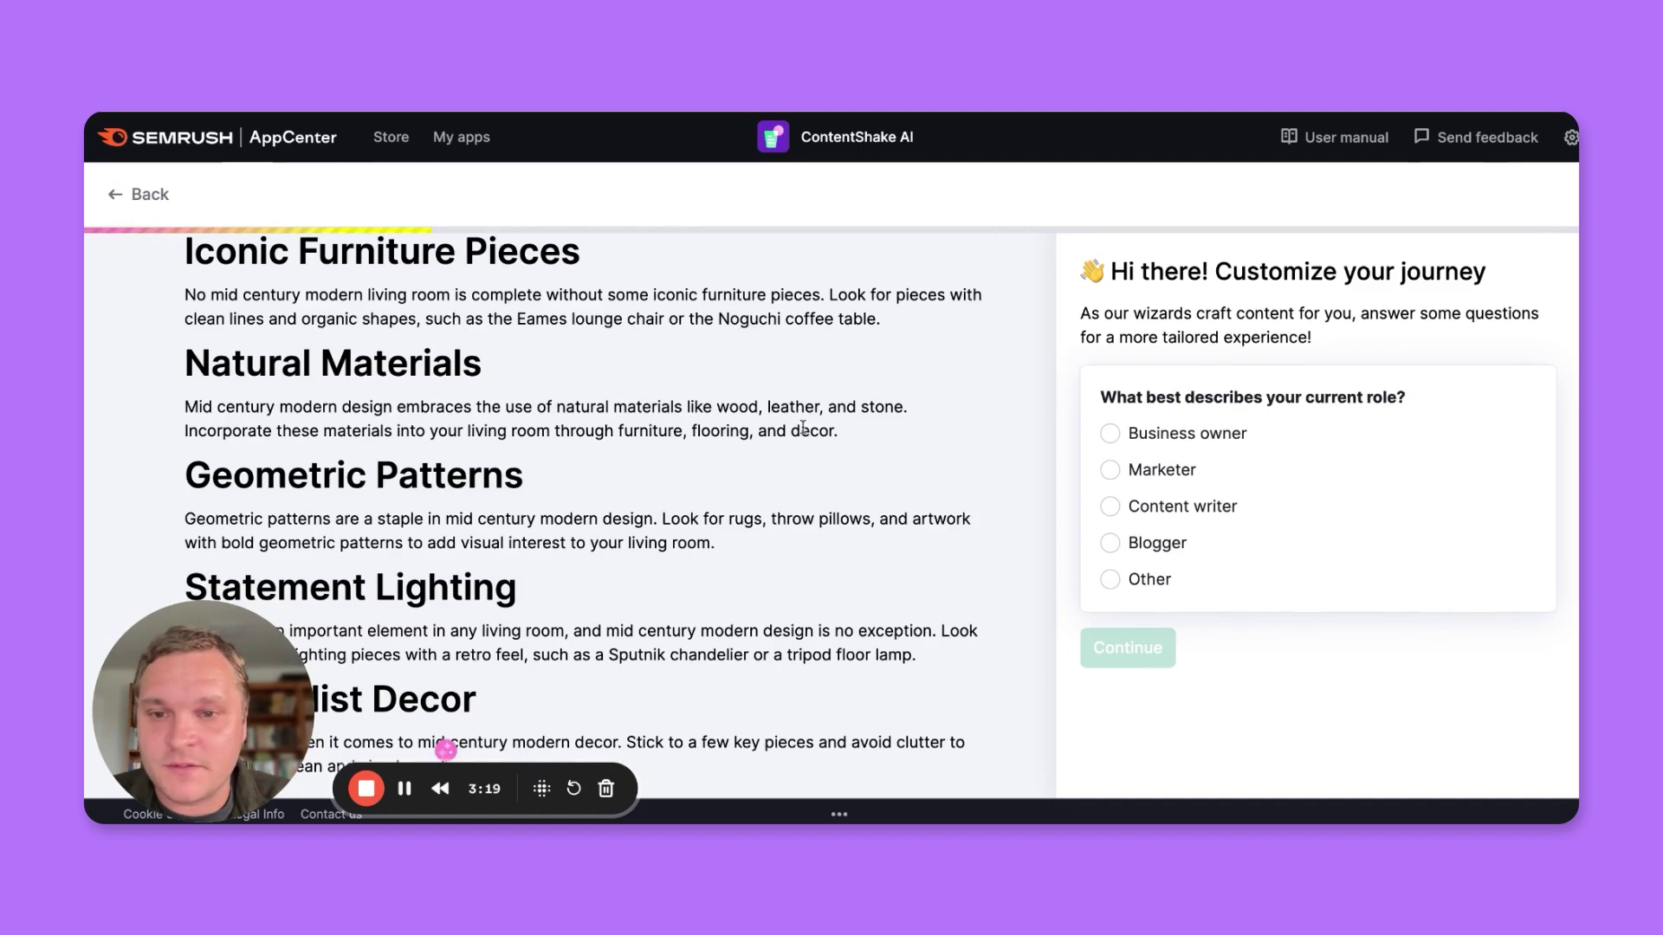
{"action": "scroll", "coordinate": [730, 507], "scroll_direction": "down", "scroll_amount": 1}
{"action": "scroll", "coordinate": [729, 507], "scroll_direction": "up", "scroll_amount": 3}
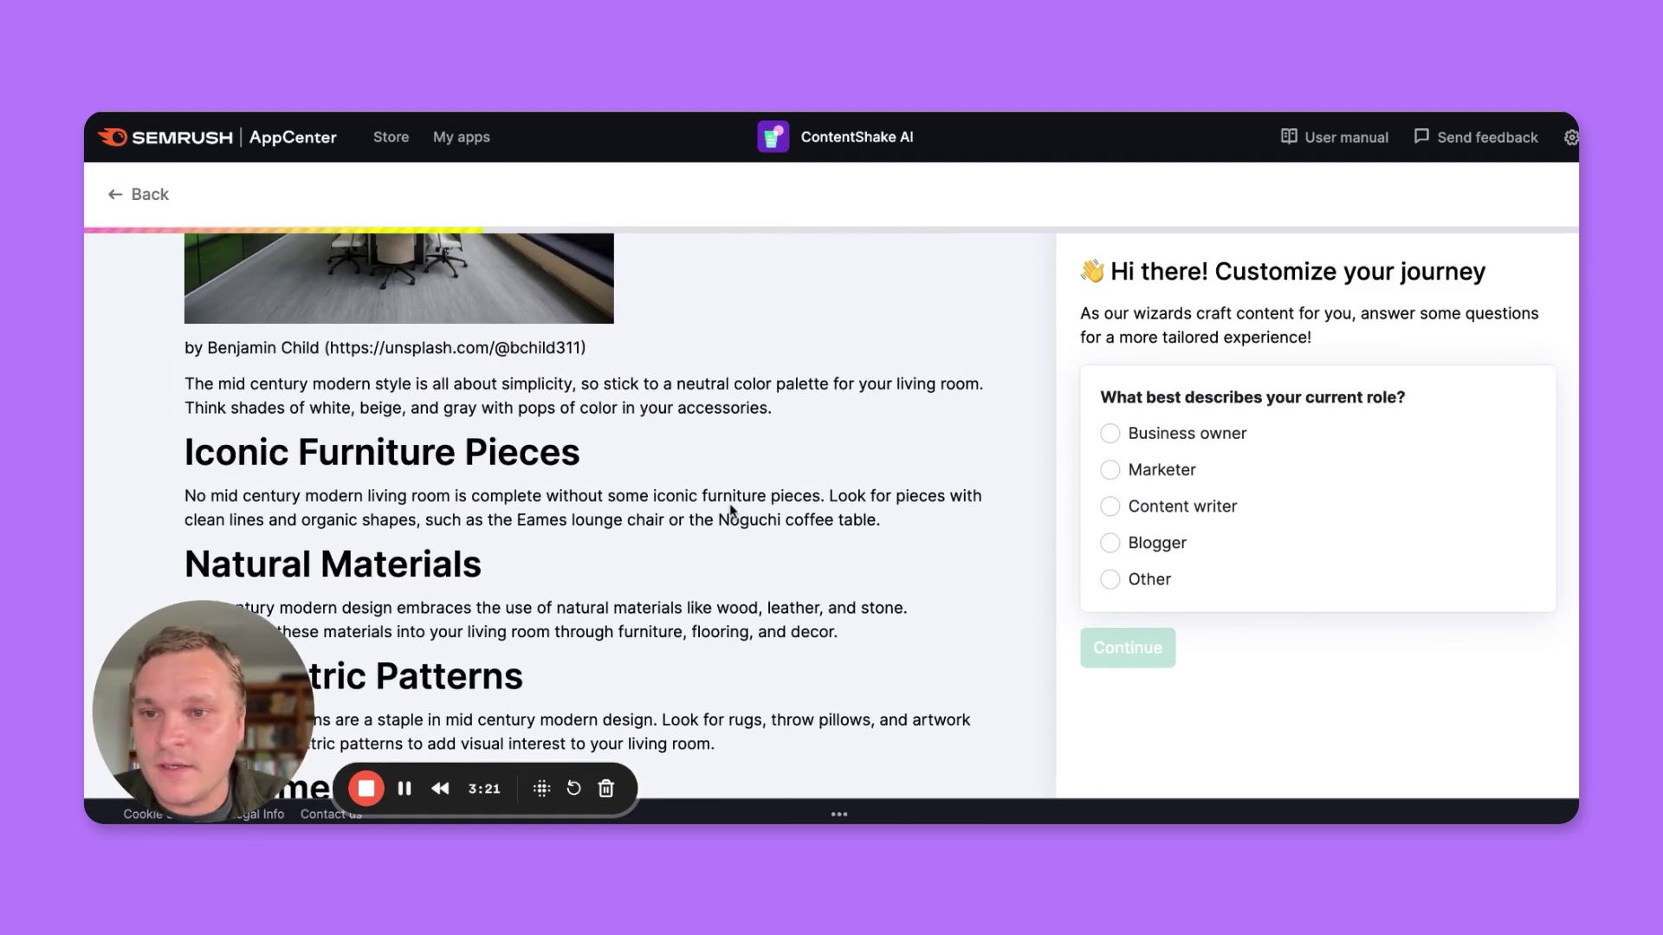
{"action": "scroll", "coordinate": [728, 506], "scroll_direction": "up", "scroll_amount": 2}
{"action": "scroll", "coordinate": [728, 507], "scroll_direction": "up", "scroll_amount": 3}
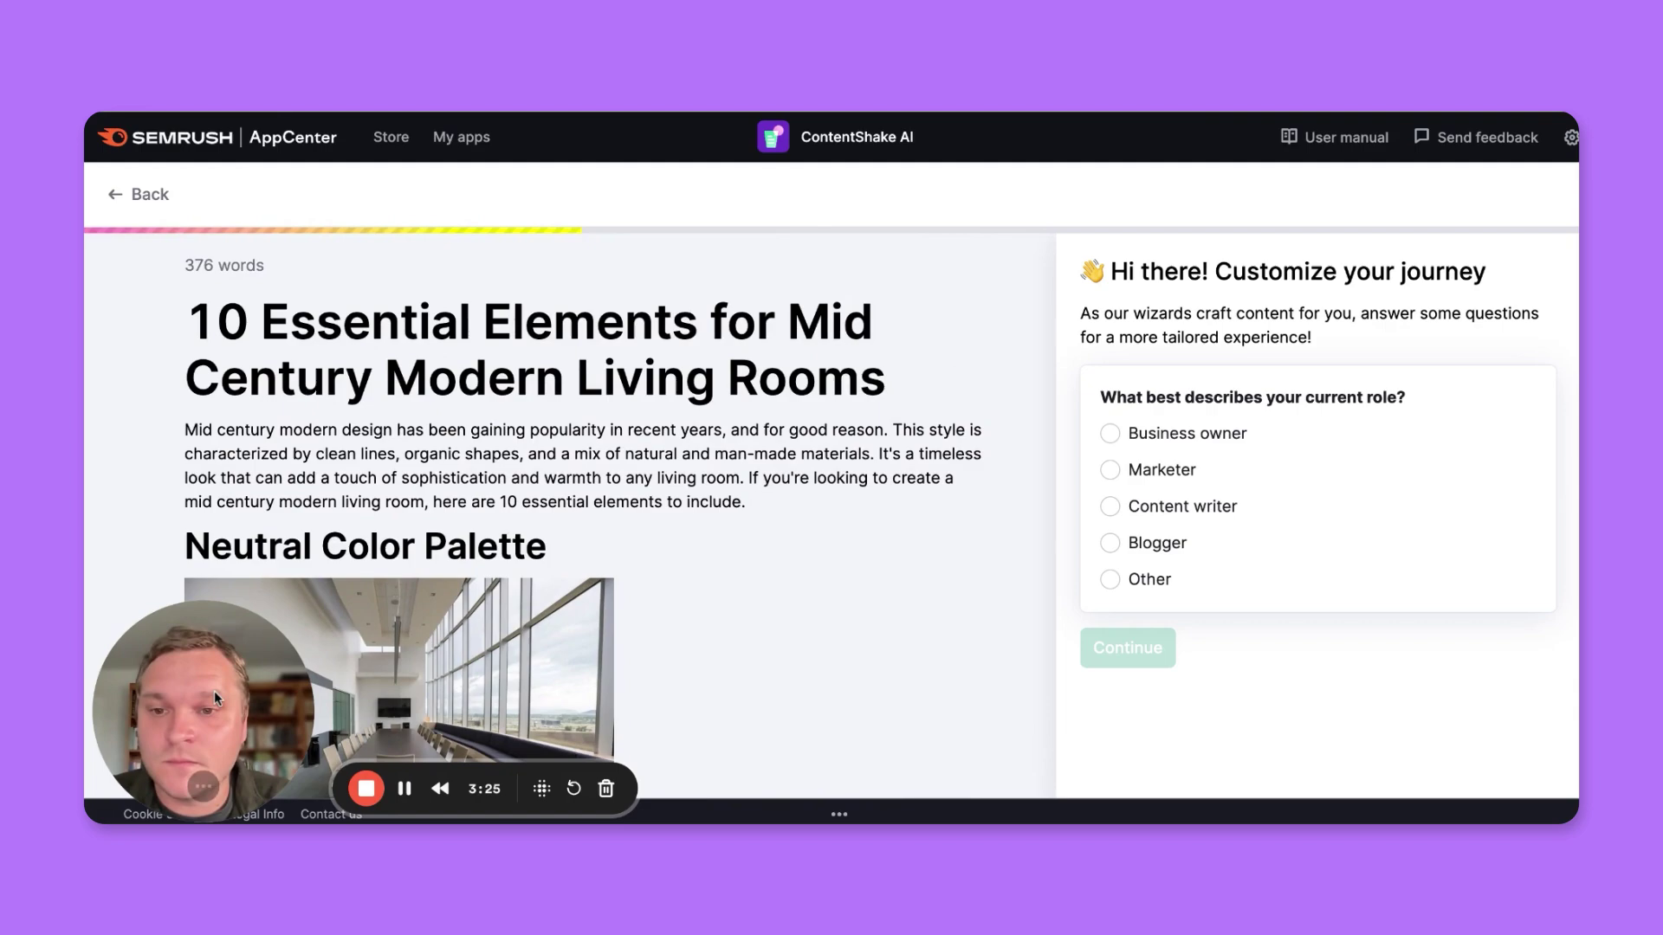
{"action": "scroll", "coordinate": [583, 573], "scroll_direction": "down", "scroll_amount": 1}
{"action": "scroll", "coordinate": [584, 571], "scroll_direction": "down", "scroll_amount": 5}
{"action": "scroll", "coordinate": [584, 571], "scroll_direction": "down", "scroll_amount": 3}
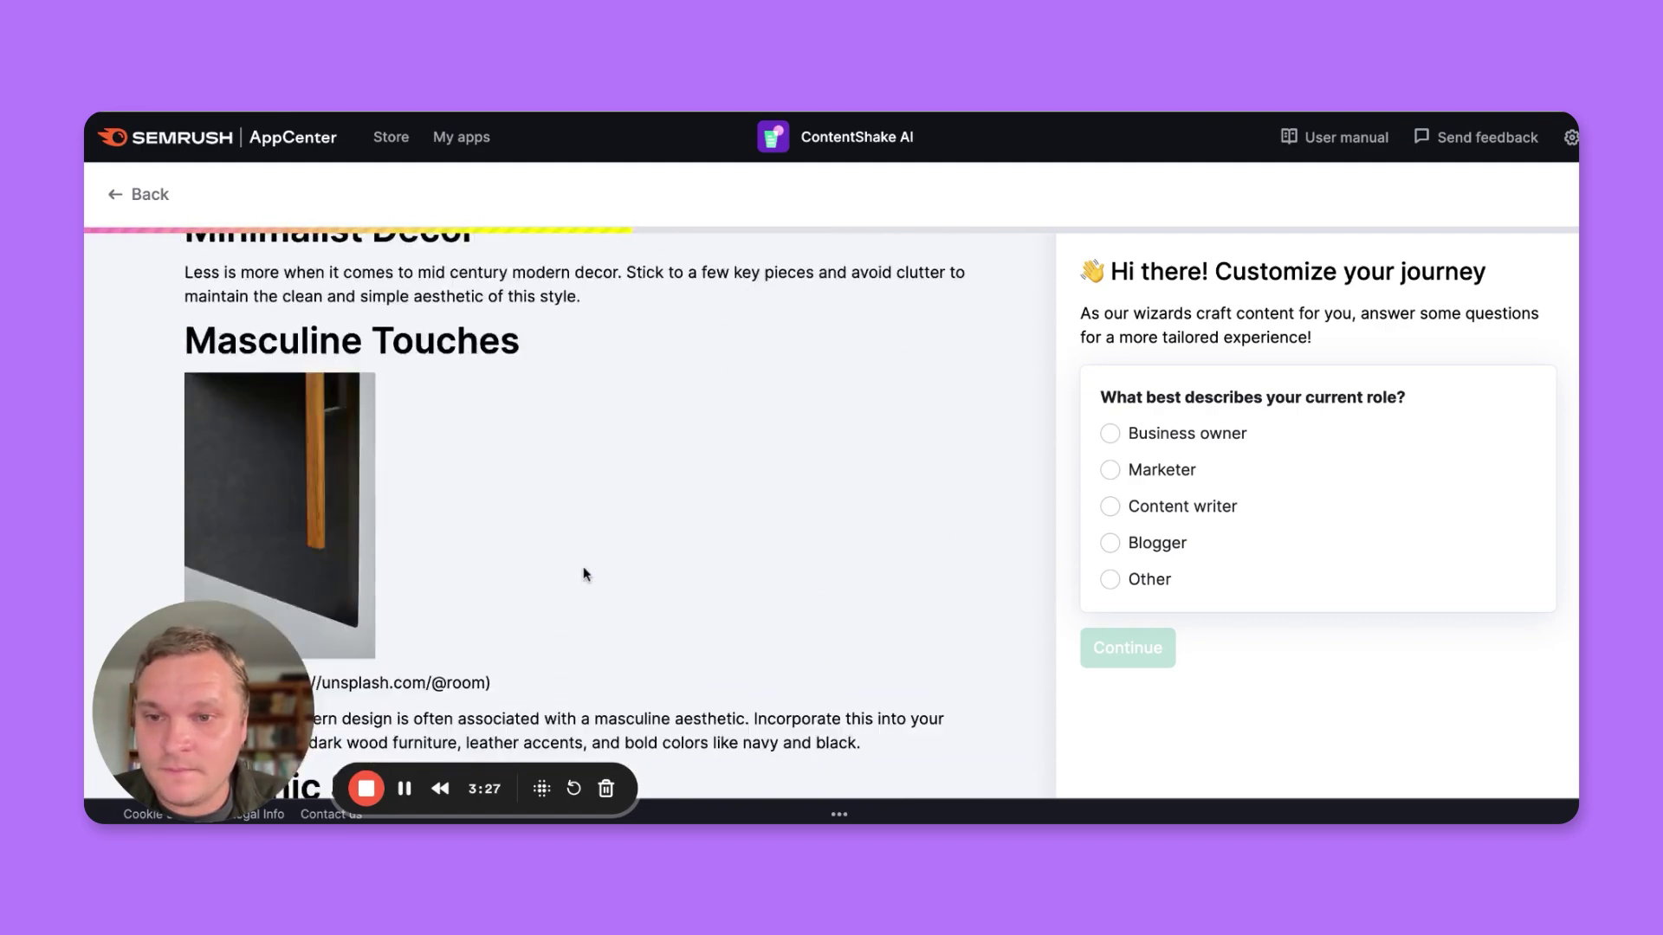
{"action": "scroll", "coordinate": [584, 573], "scroll_direction": "down", "scroll_amount": 3}
{"action": "scroll", "coordinate": [584, 573], "scroll_direction": "down", "scroll_amount": 1}
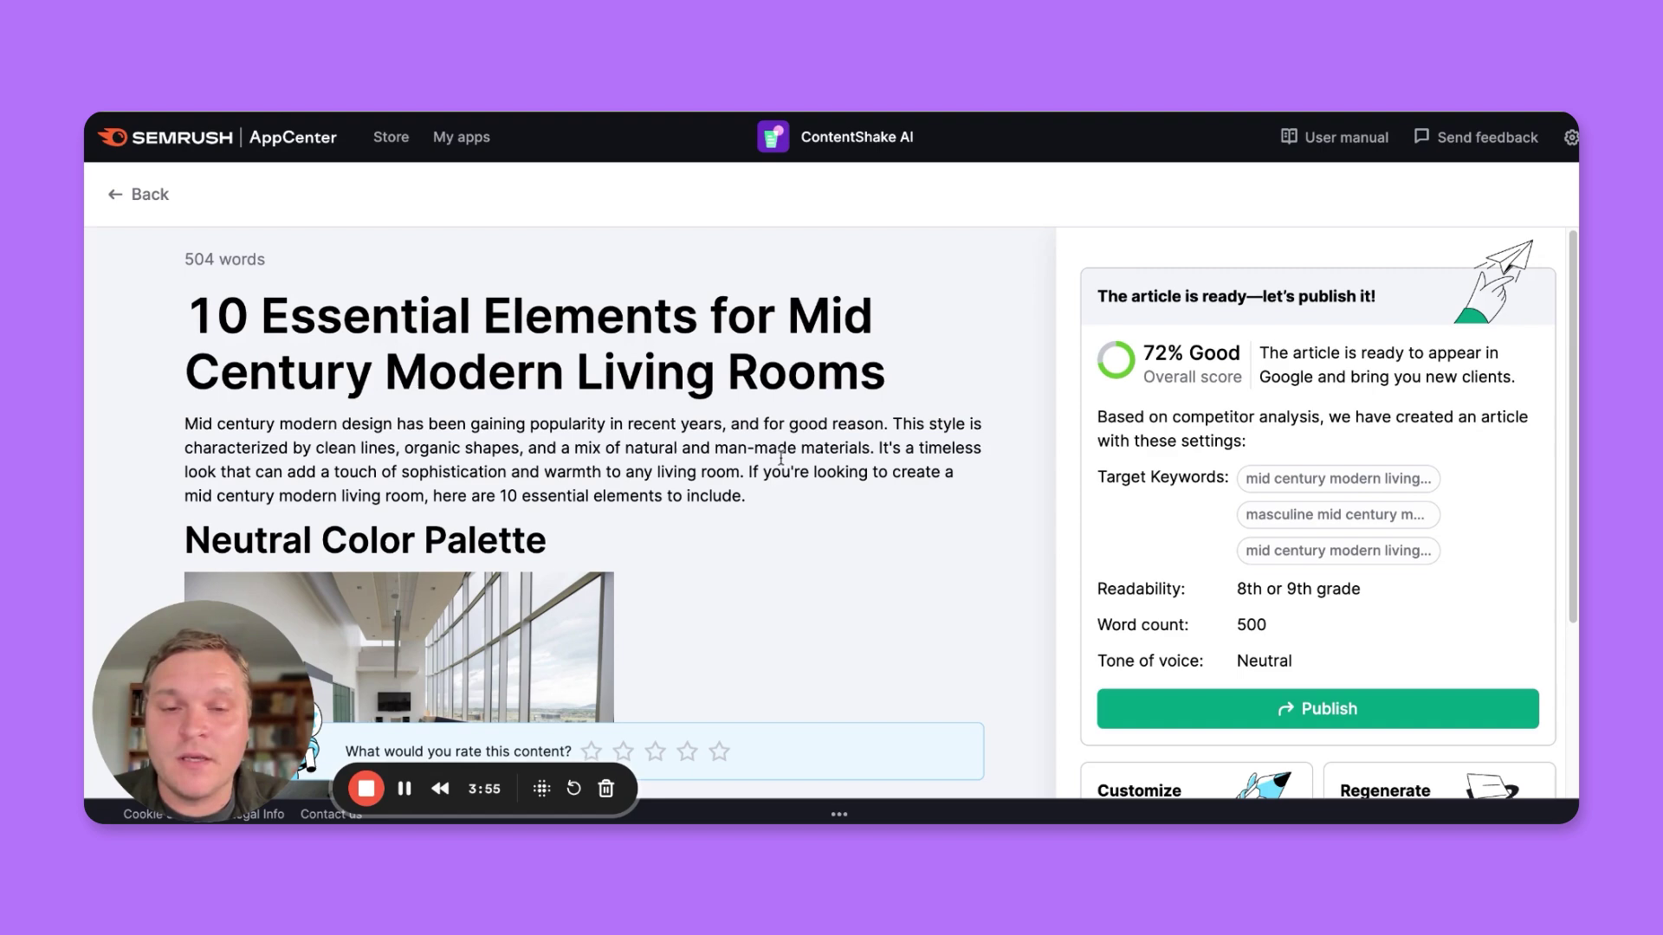
{"action": "scroll", "coordinate": [781, 457], "scroll_direction": "down", "scroll_amount": 1}
{"action": "scroll", "coordinate": [392, 540], "scroll_direction": "down", "scroll_amount": 2}
{"action": "scroll", "coordinate": [391, 539], "scroll_direction": "down", "scroll_amount": 1}
{"action": "scroll", "coordinate": [388, 534], "scroll_direction": "down", "scroll_amount": 2}
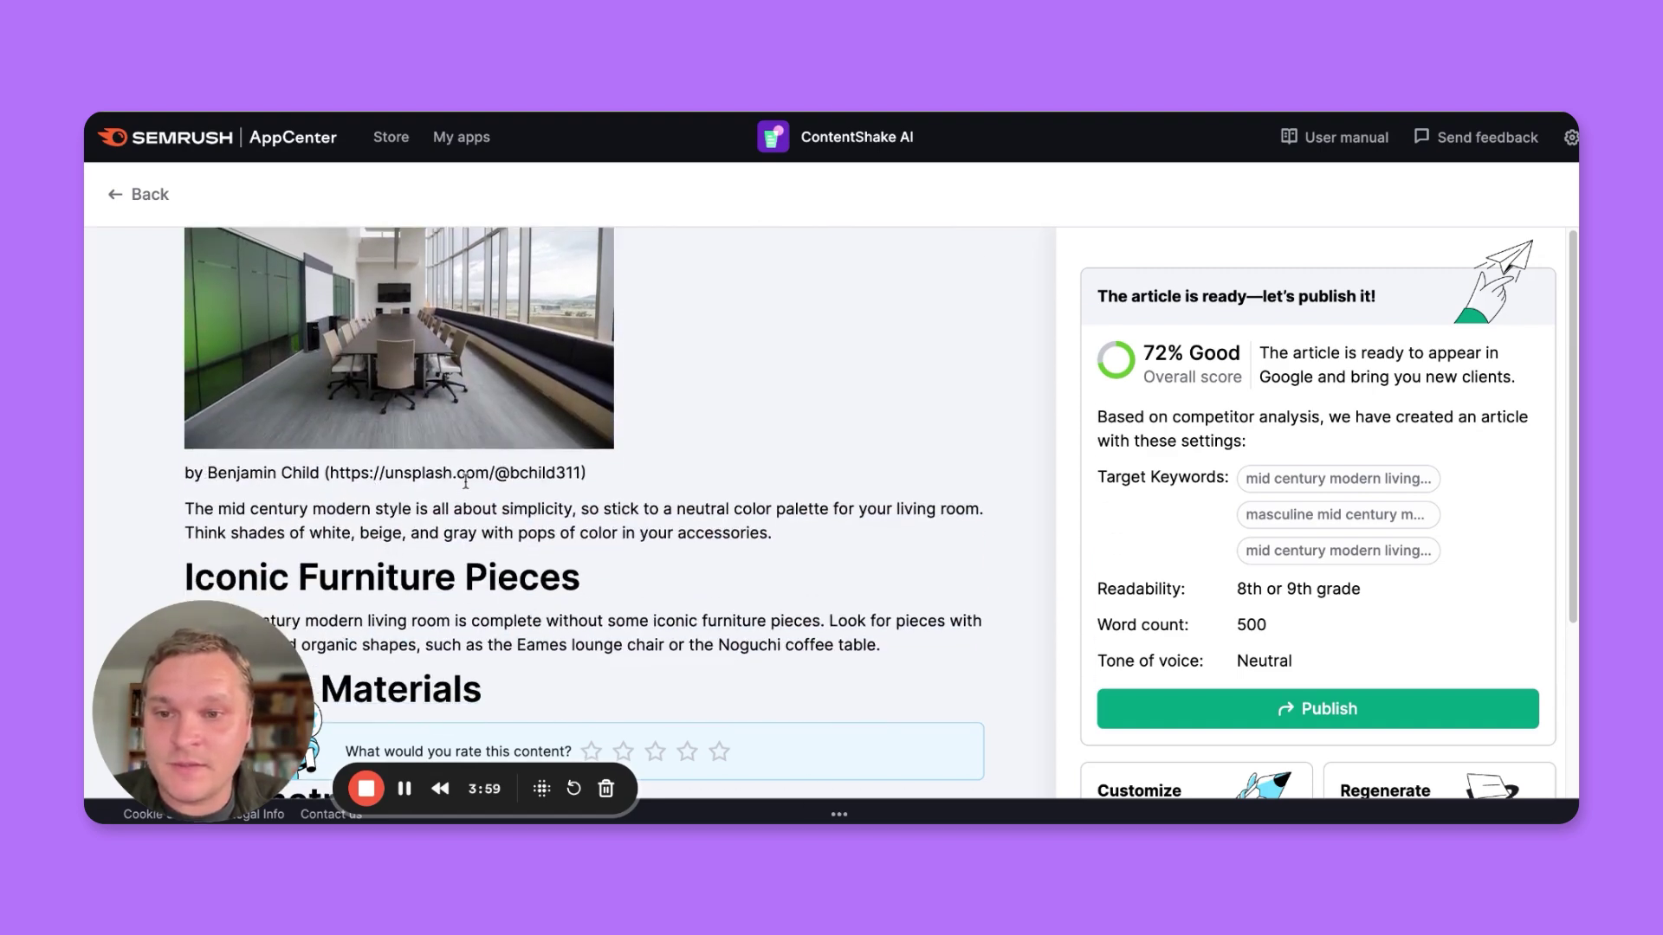
{"action": "left_click_drag", "start_coordinate": [462, 474], "coordinate": [384, 473]}
{"action": "scroll", "coordinate": [383, 473], "scroll_direction": "down", "scroll_amount": 3}
{"action": "scroll", "coordinate": [383, 473], "scroll_direction": "down", "scroll_amount": 5}
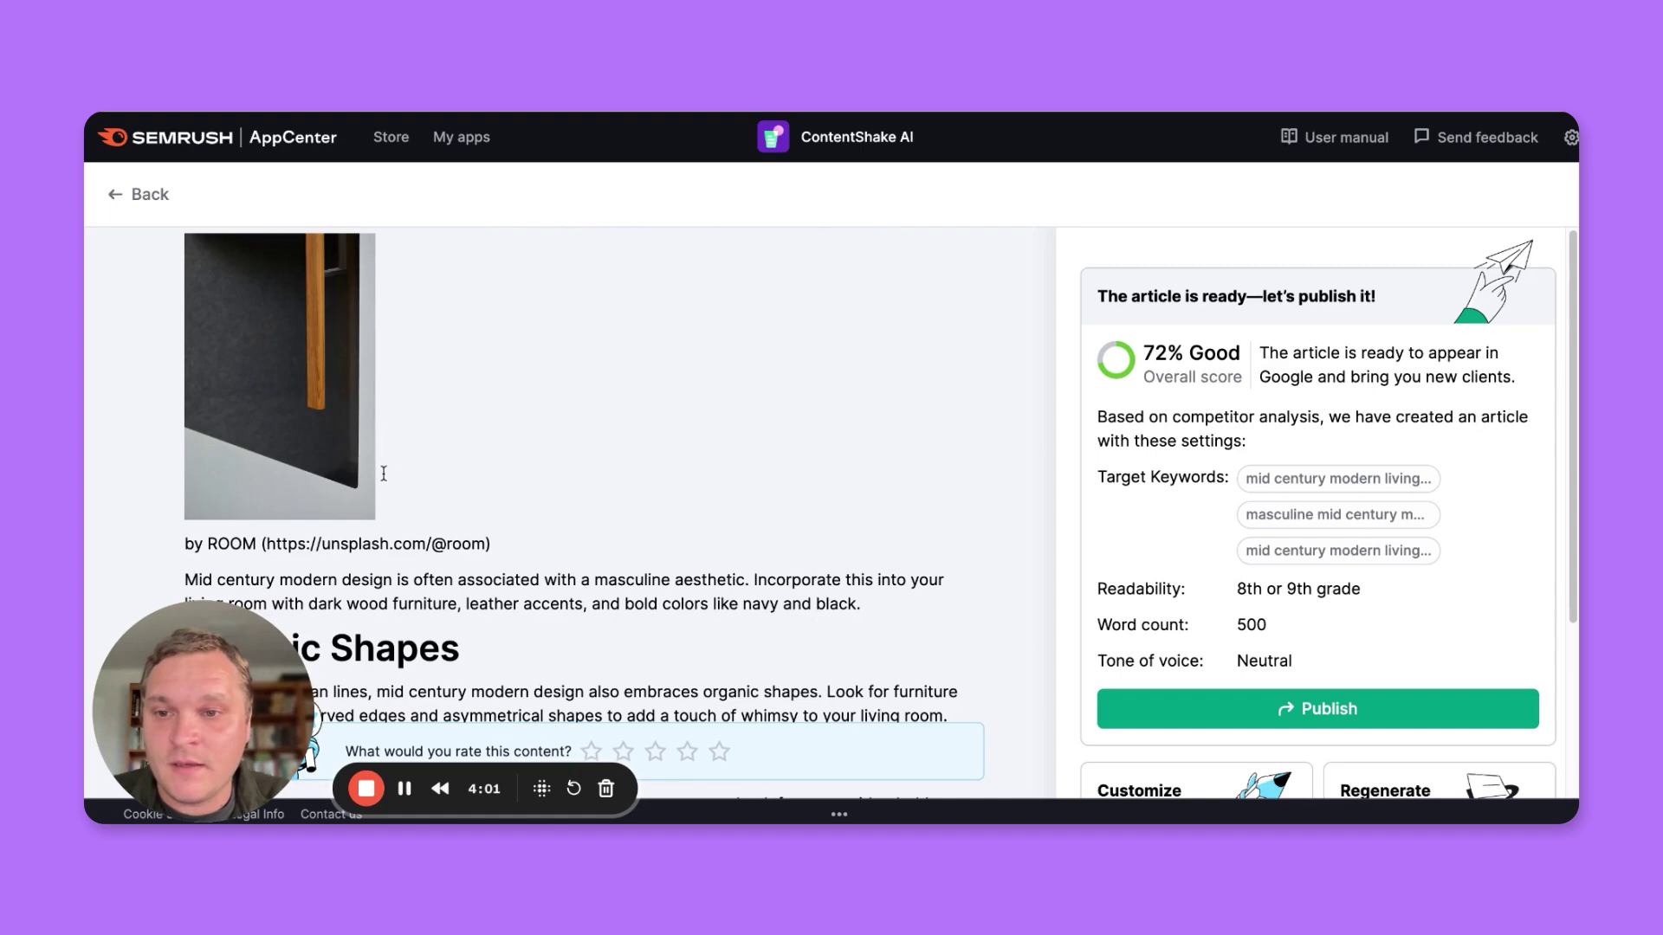
{"action": "scroll", "coordinate": [383, 473], "scroll_direction": "down", "scroll_amount": 1}
{"action": "left_click_drag", "start_coordinate": [486, 518], "coordinate": [275, 517]}
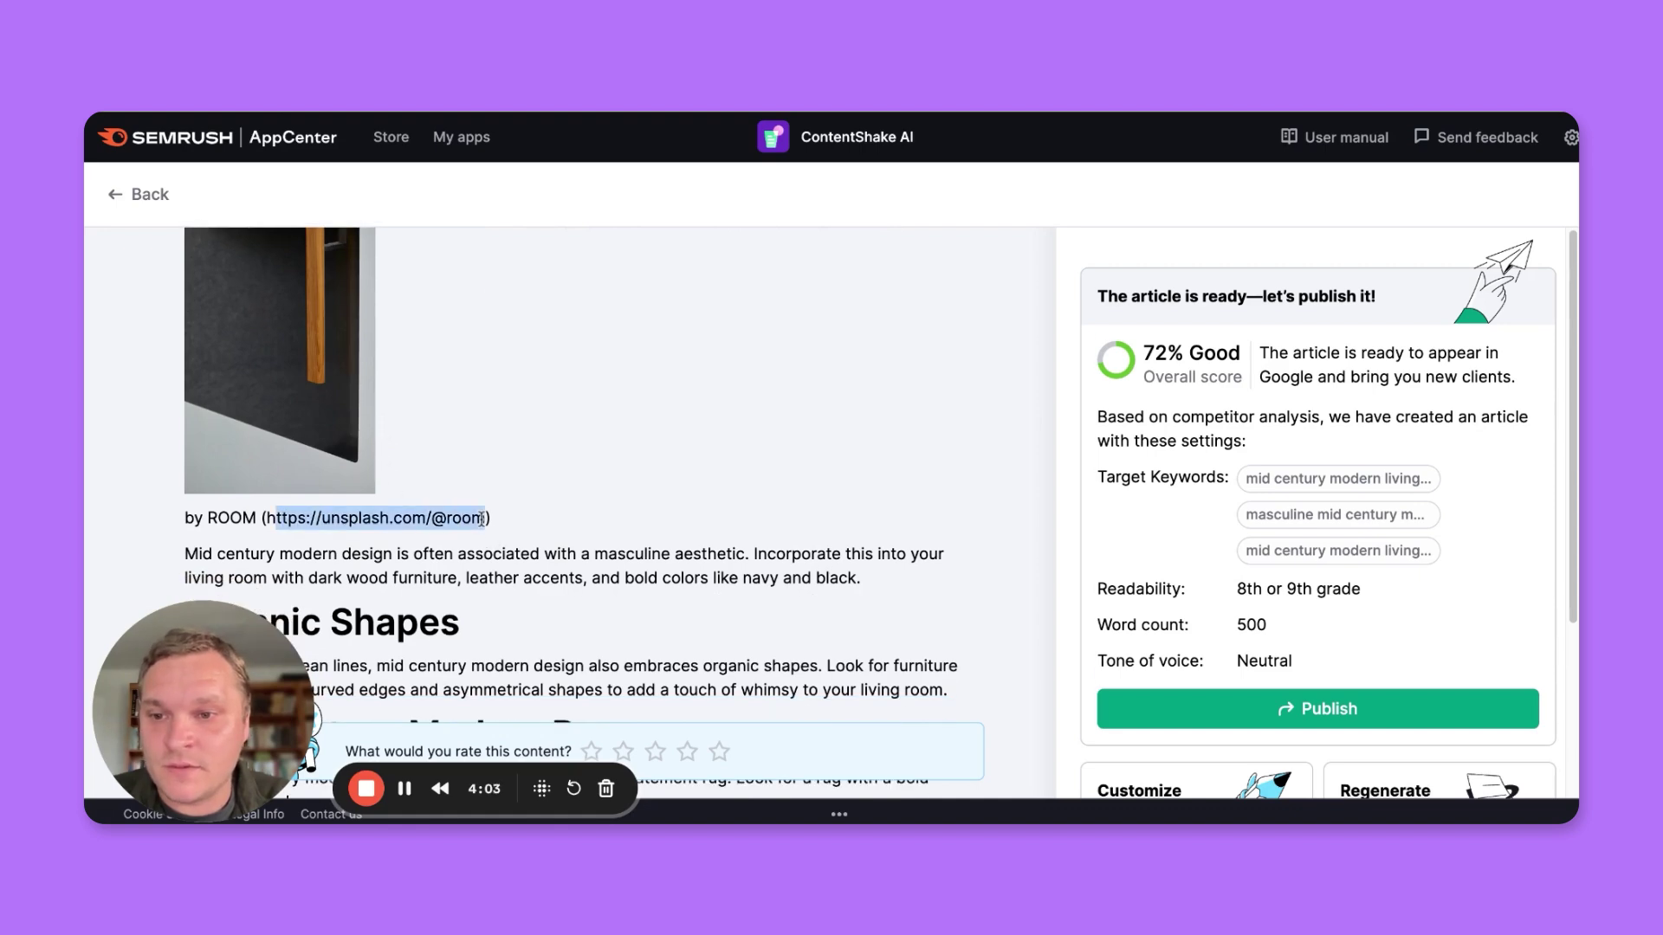
{"action": "scroll", "coordinate": [482, 521], "scroll_direction": "down", "scroll_amount": 3}
{"action": "scroll", "coordinate": [483, 520], "scroll_direction": "down", "scroll_amount": 3}
{"action": "scroll", "coordinate": [441, 505], "scroll_direction": "up", "scroll_amount": 10}
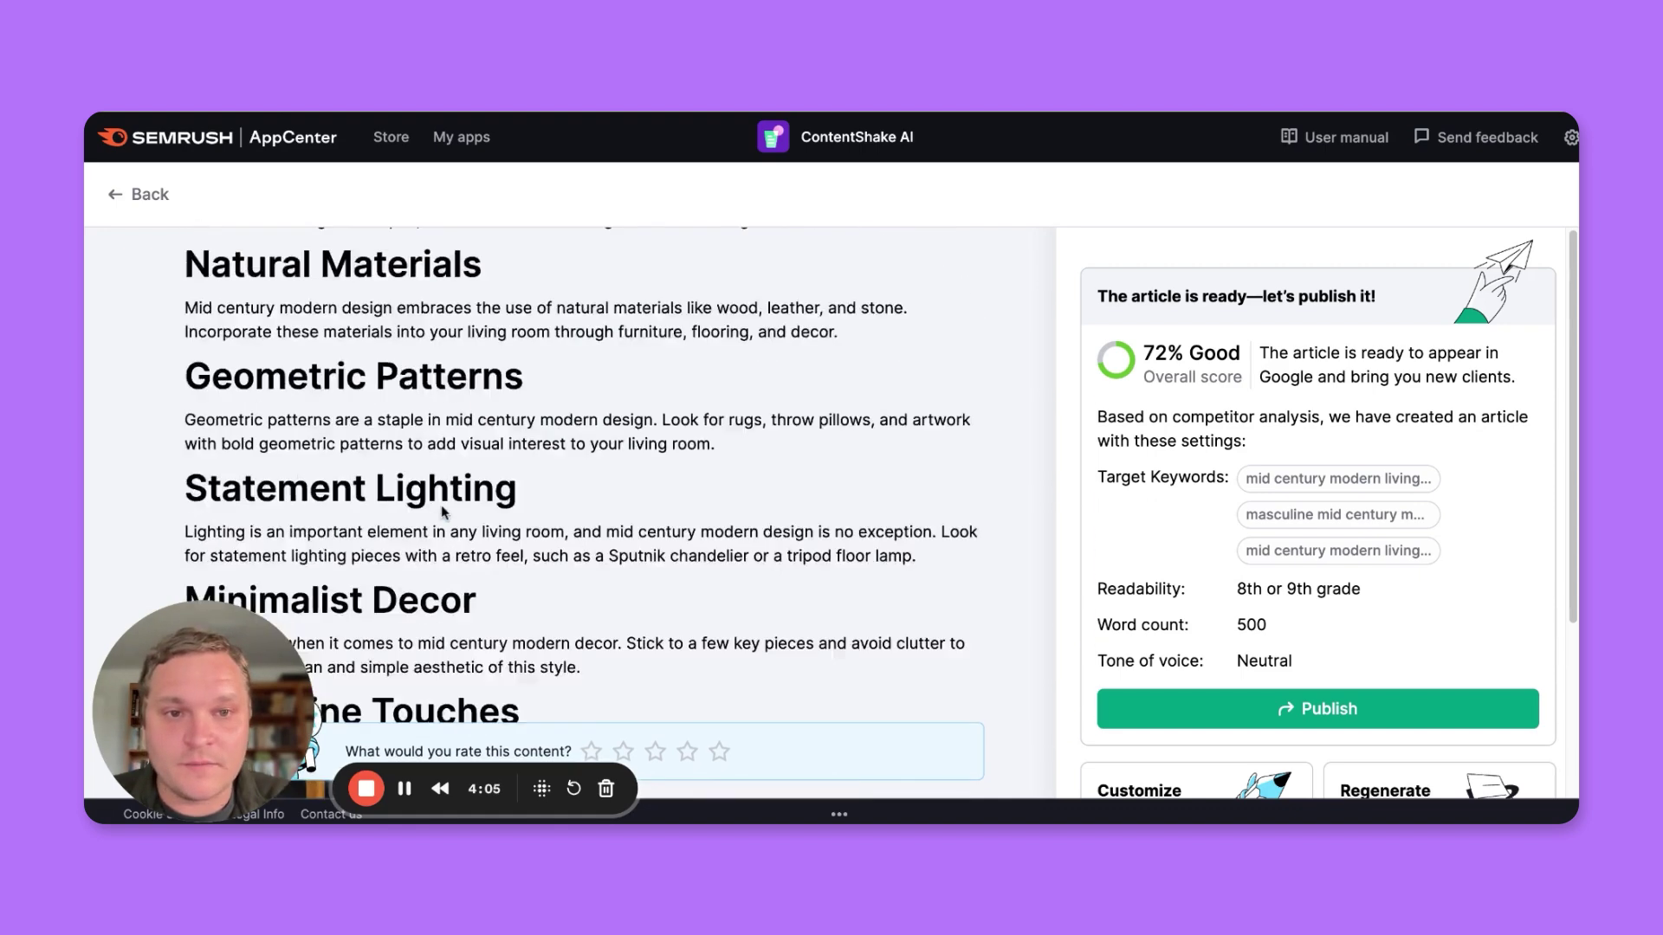
{"action": "scroll", "coordinate": [441, 506], "scroll_direction": "up", "scroll_amount": 10}
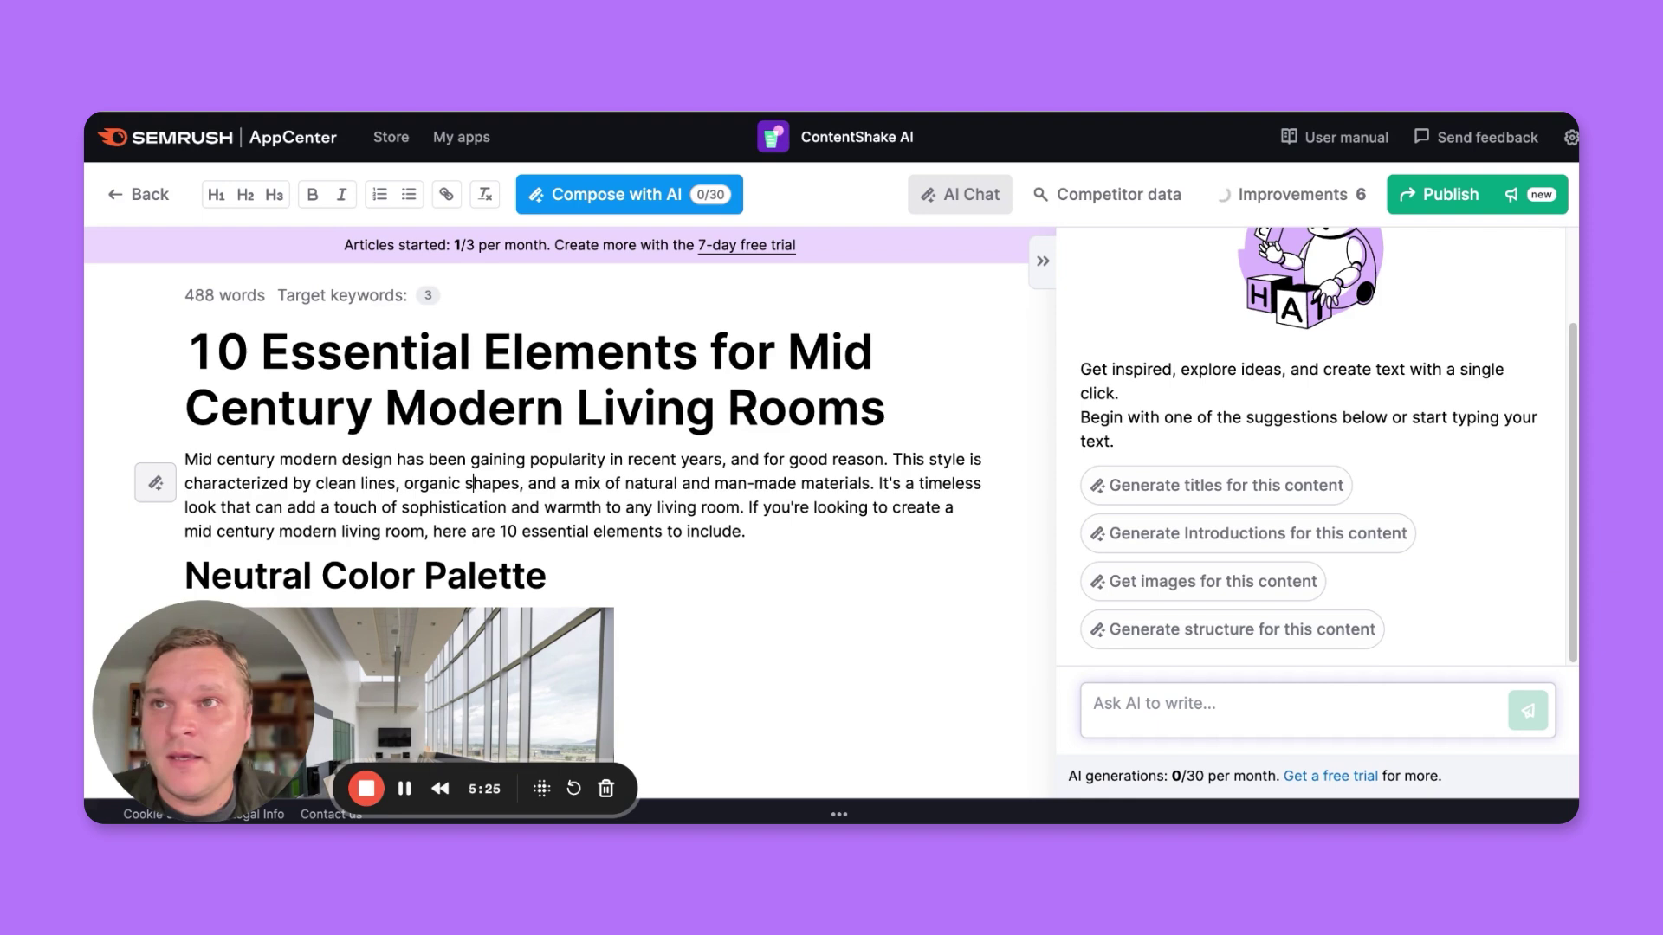
{"action": "scroll", "coordinate": [371, 507], "scroll_direction": "down", "scroll_amount": 2}
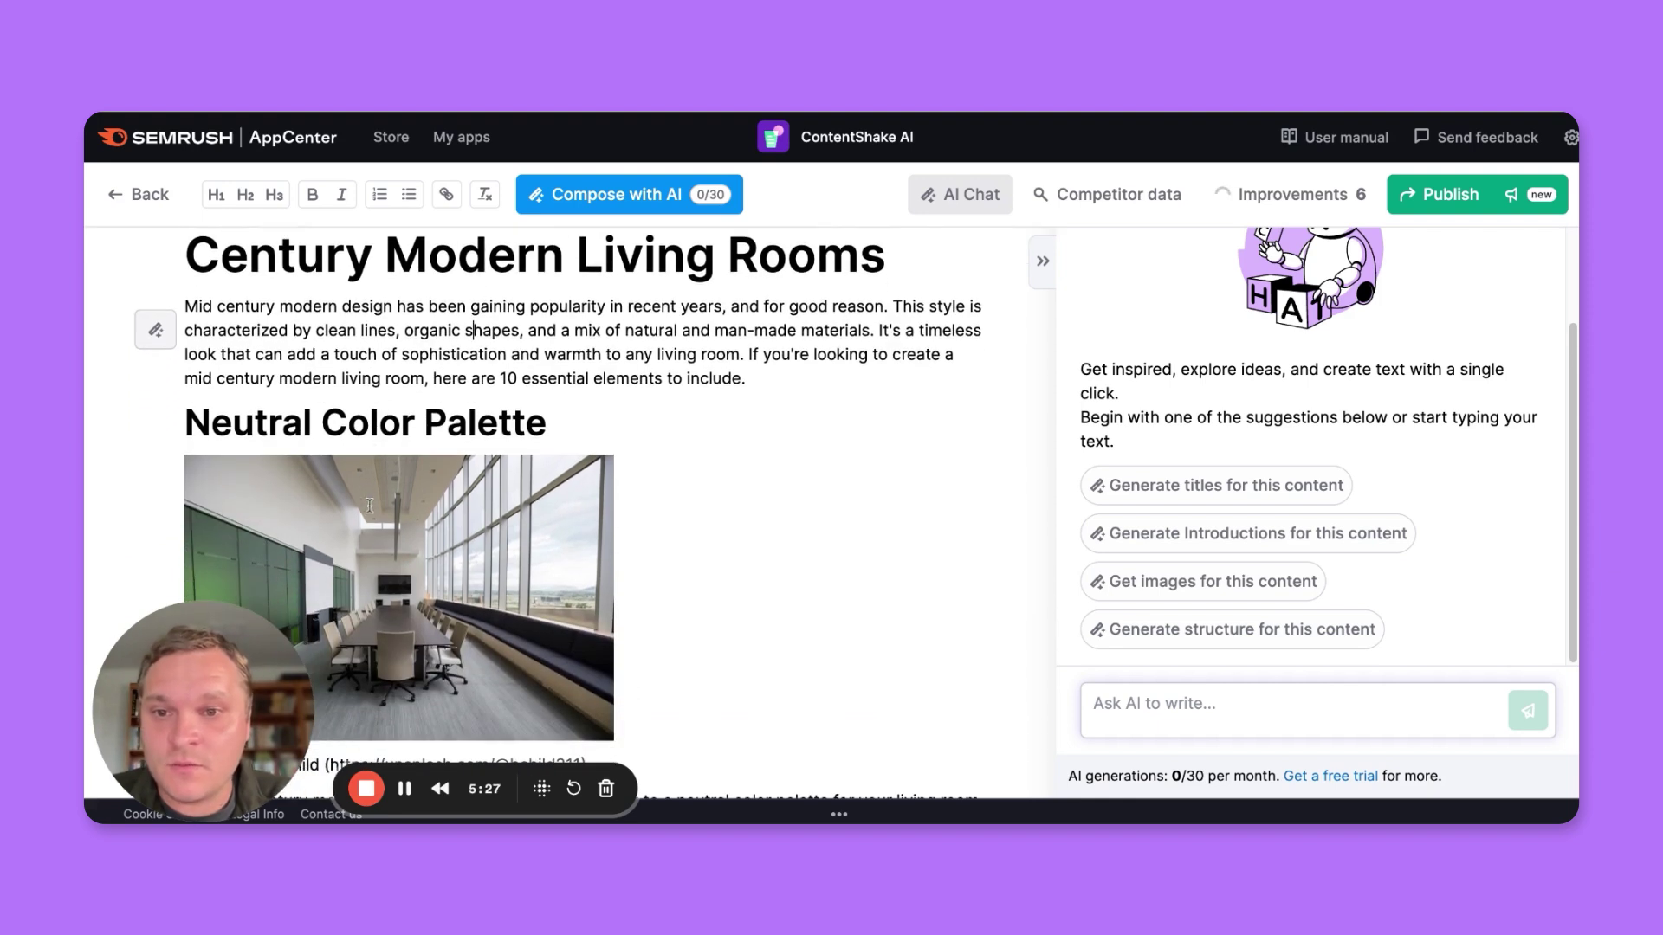
{"action": "scroll", "coordinate": [370, 506], "scroll_direction": "down", "scroll_amount": 2}
{"action": "scroll", "coordinate": [371, 507], "scroll_direction": "up", "scroll_amount": 1}
{"action": "scroll", "coordinate": [371, 507], "scroll_direction": "up", "scroll_amount": 3}
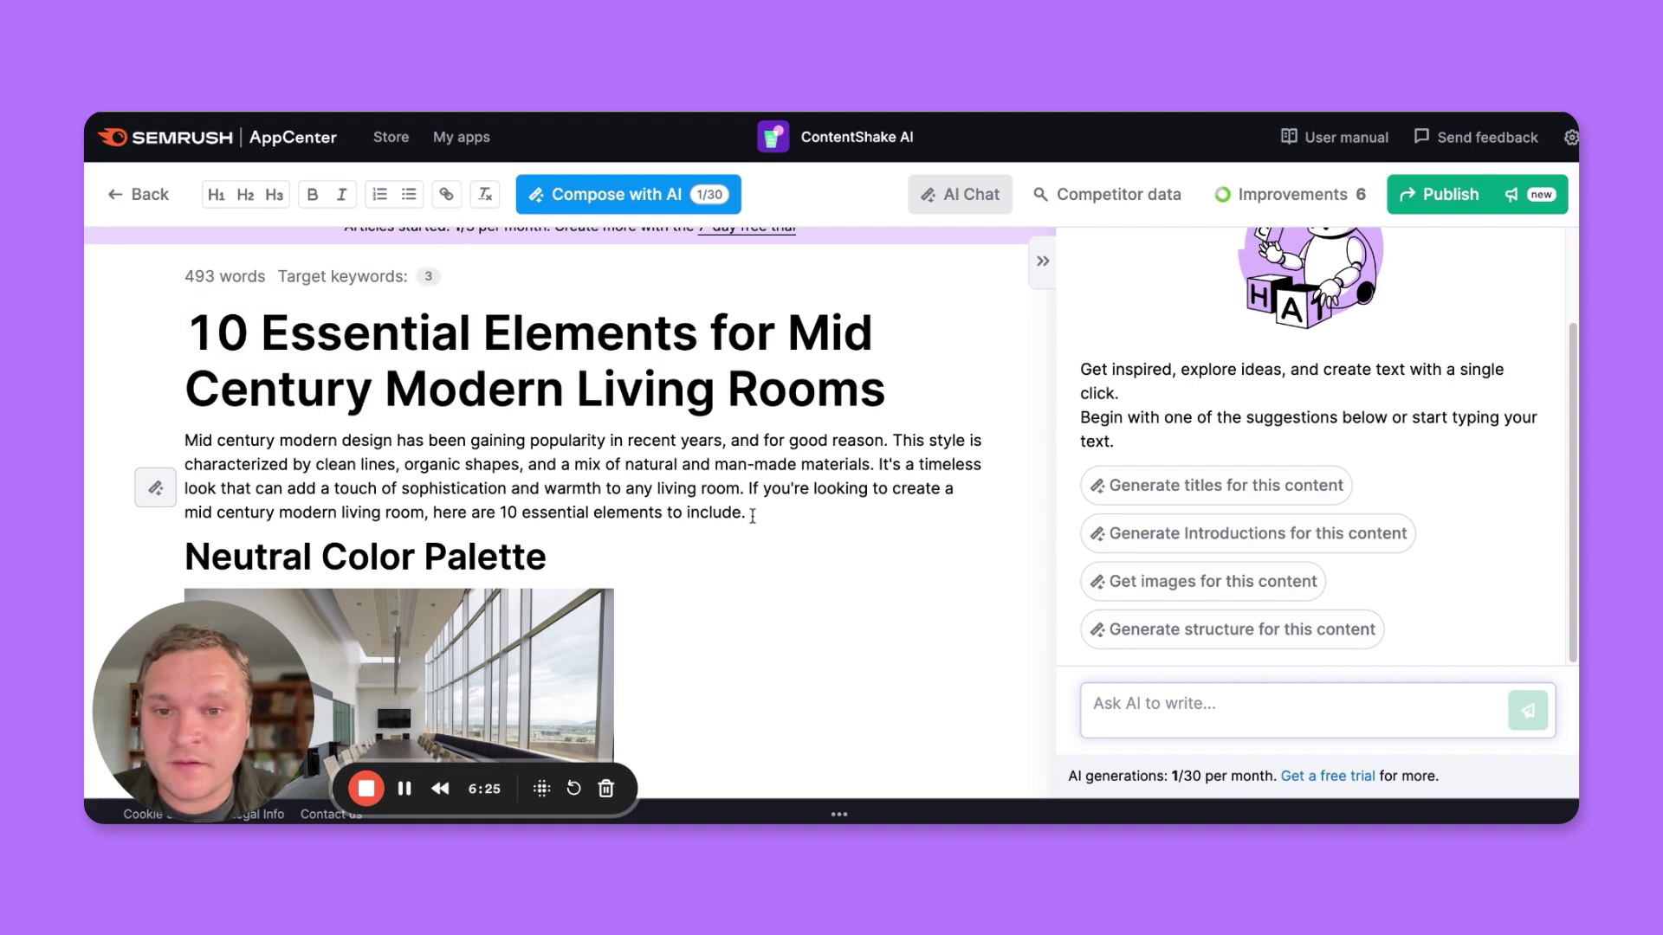
- Insert an empty paragraph at the end of the intro, before Neutral Color Palette
{"action": "left_click_drag", "start_coordinate": [757, 513], "coordinate": [184, 441]}
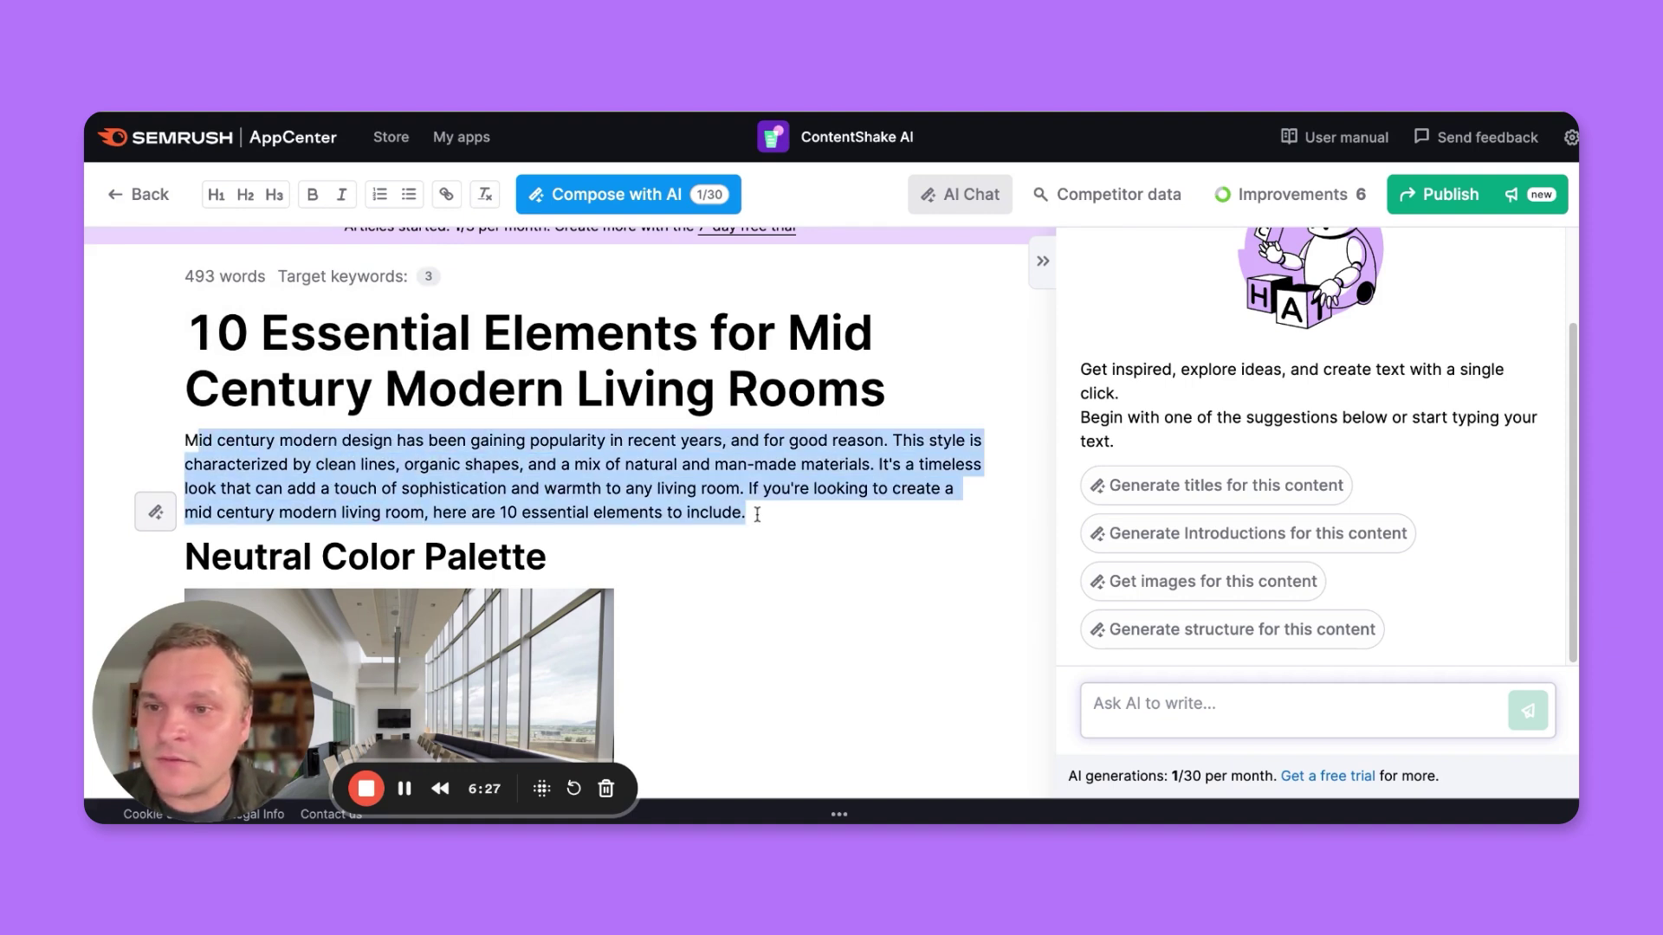
{"action": "scroll", "coordinate": [390, 442], "scroll_direction": "down", "scroll_amount": 1}
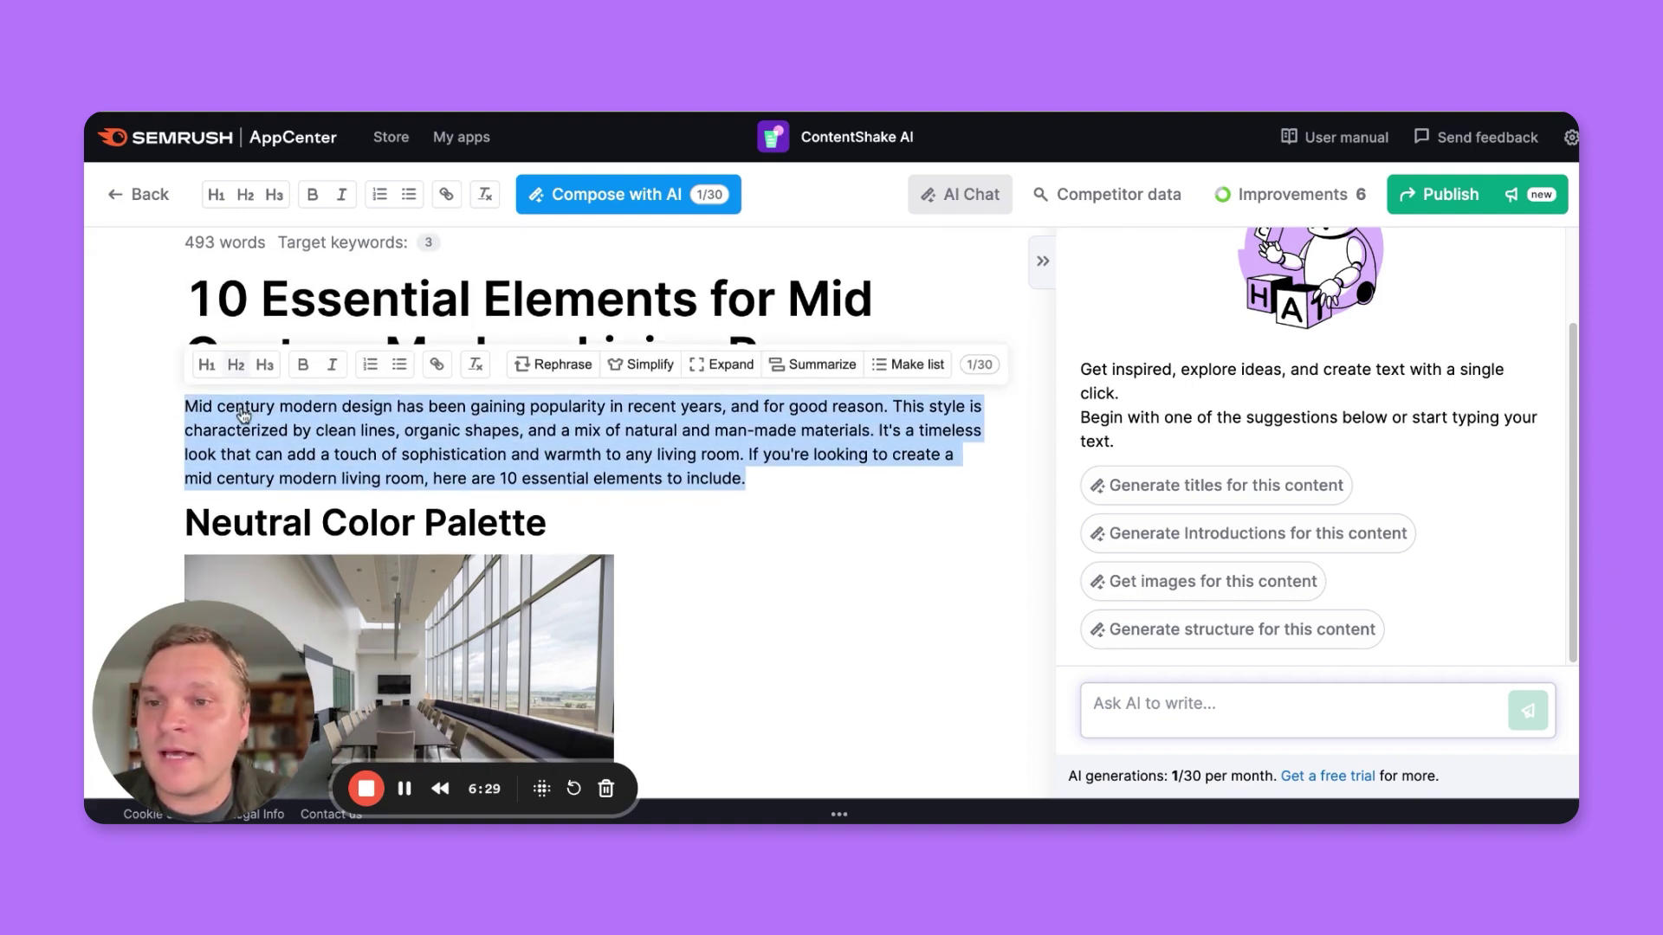
{"action": "left_click", "coordinate": [447, 485]}
{"action": "scroll", "coordinate": [448, 481], "scroll_direction": "up", "scroll_amount": 1}
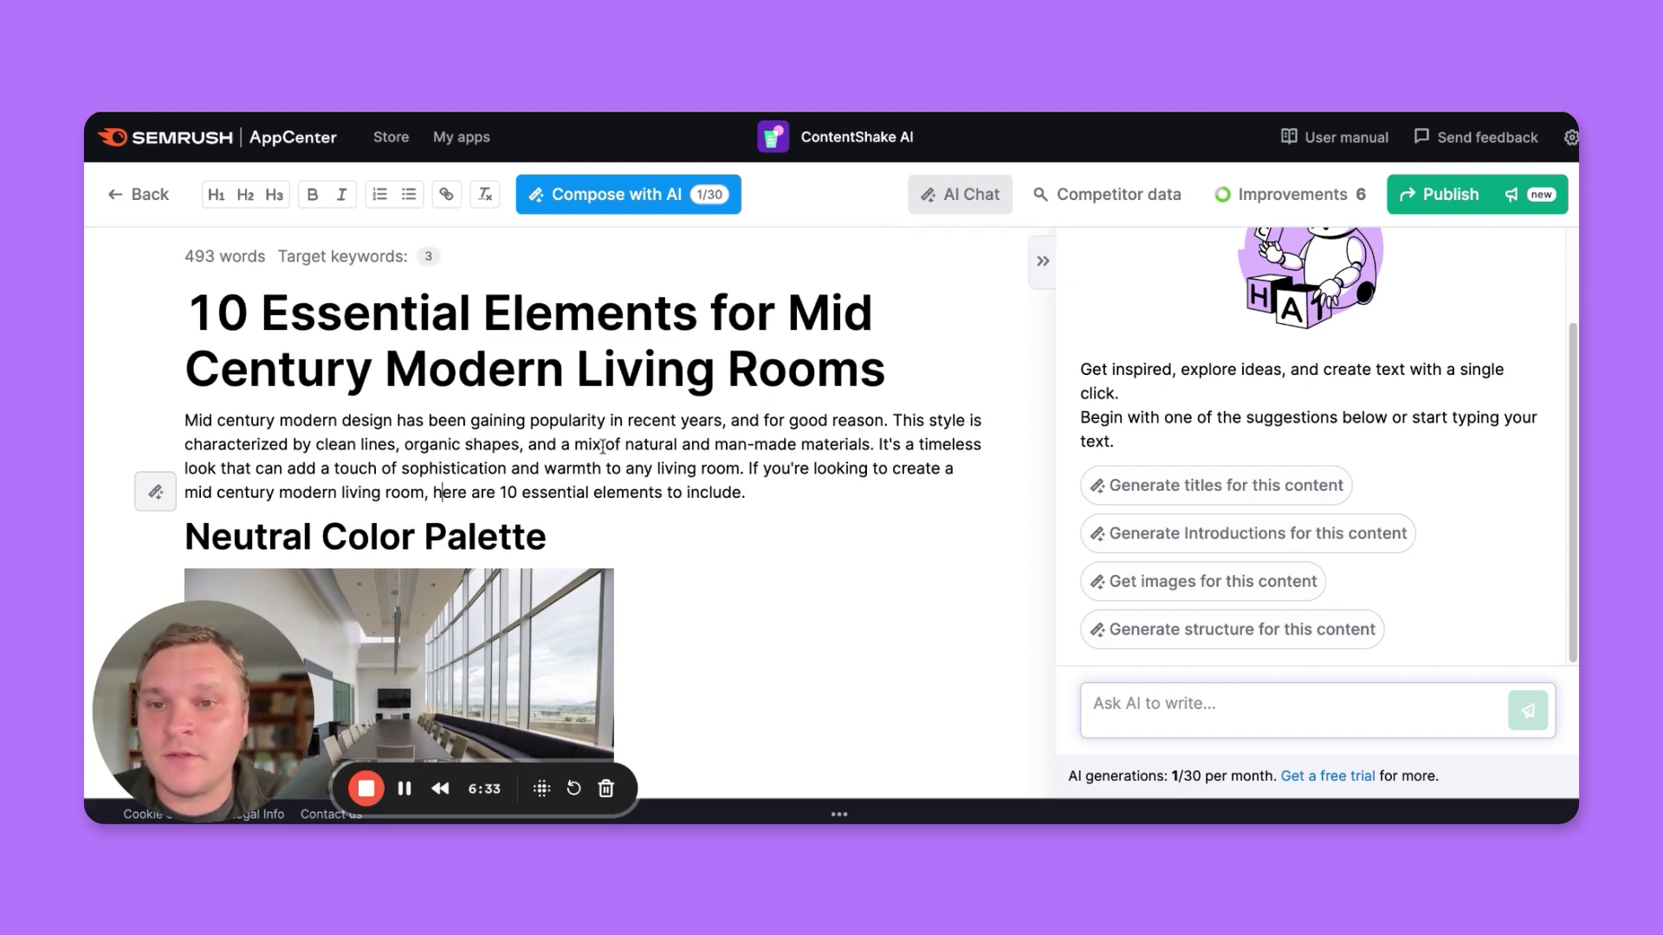
{"action": "left_click", "coordinate": [757, 488]}
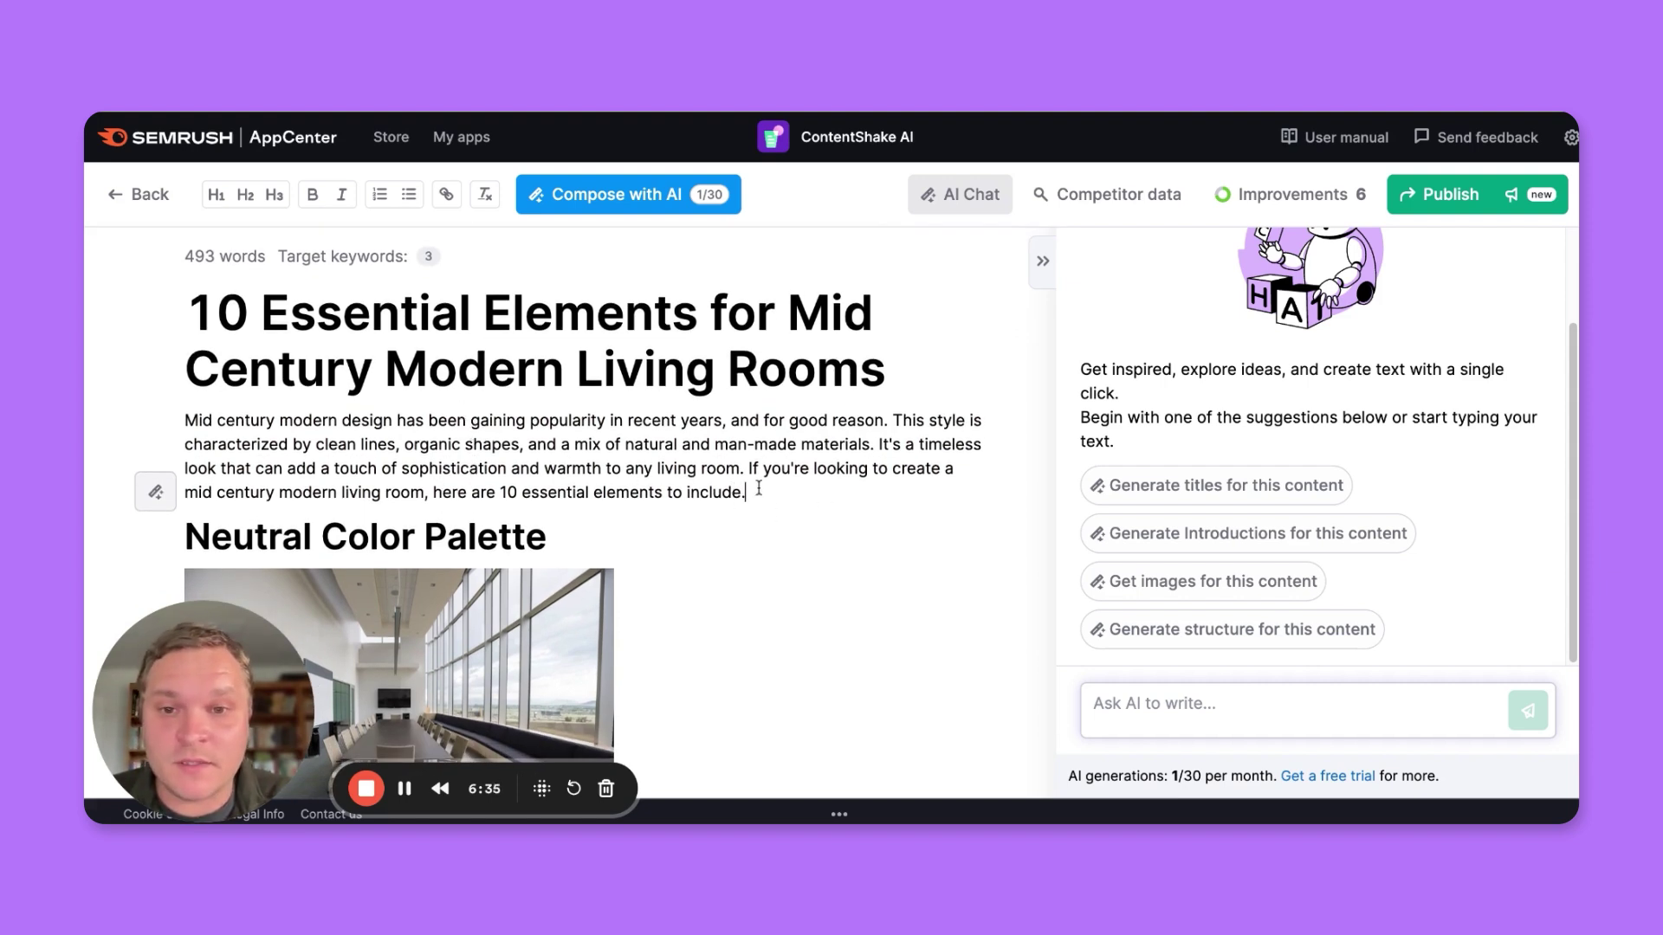
{"action": "scroll", "coordinate": [664, 448], "scroll_direction": "down", "scroll_amount": 1}
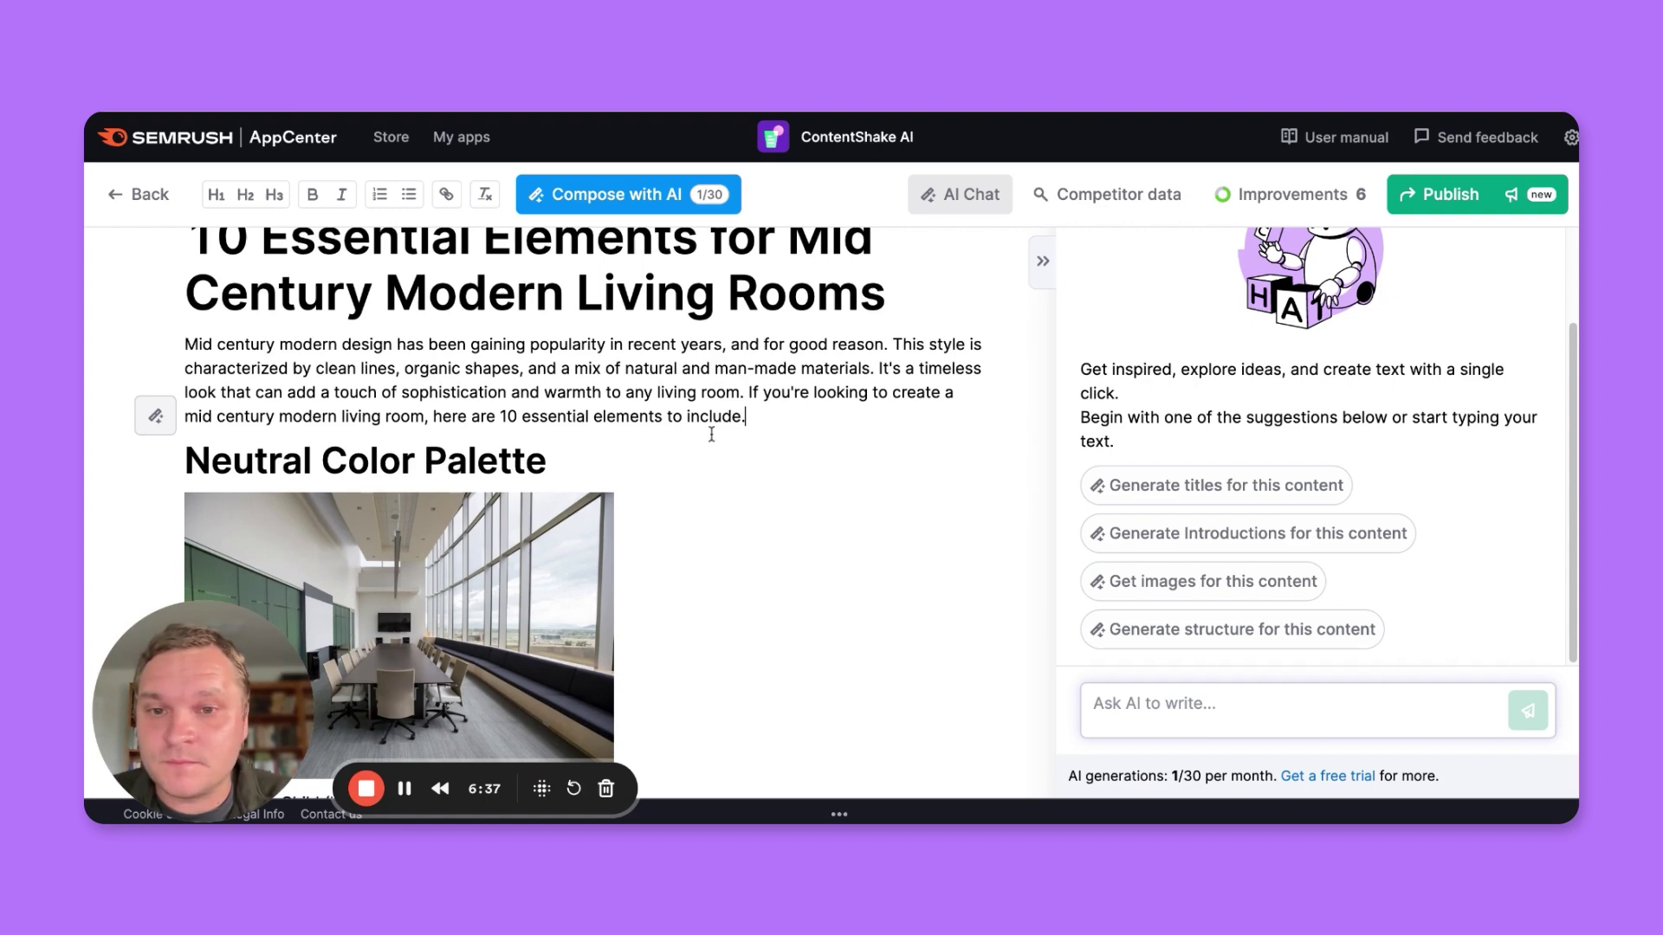
{"action": "key", "text": "Return"}
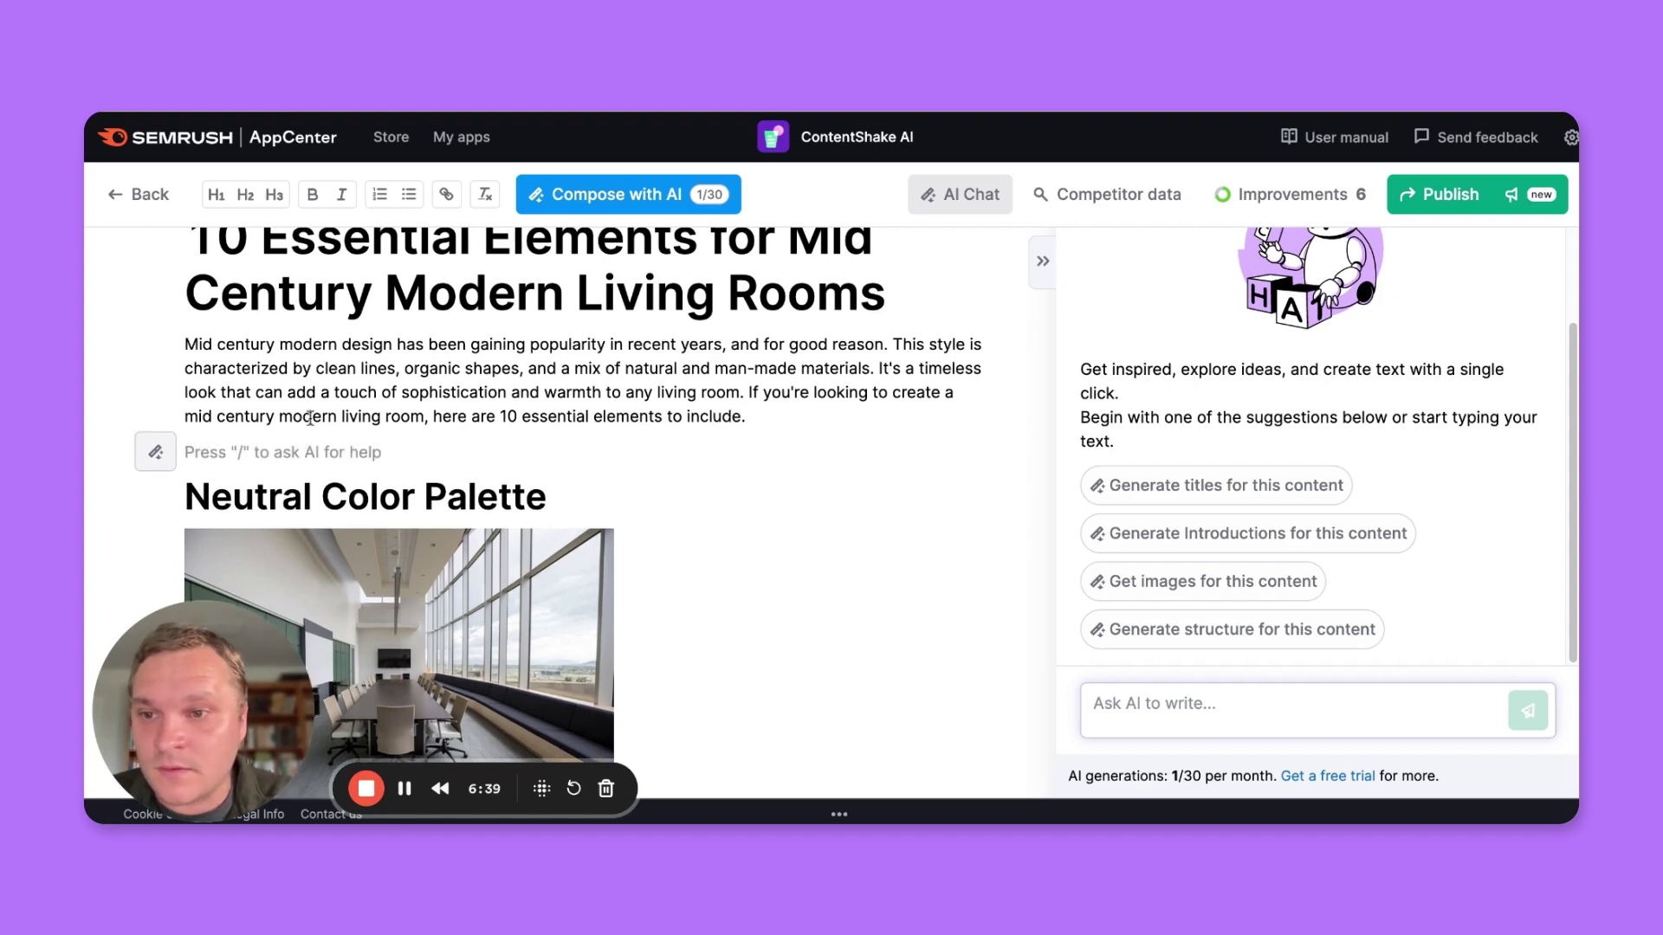
- Prompt Ask AI on the empty line for a numbered list of essential mid century modern elements
{"action": "left_click", "coordinate": [158, 453]}
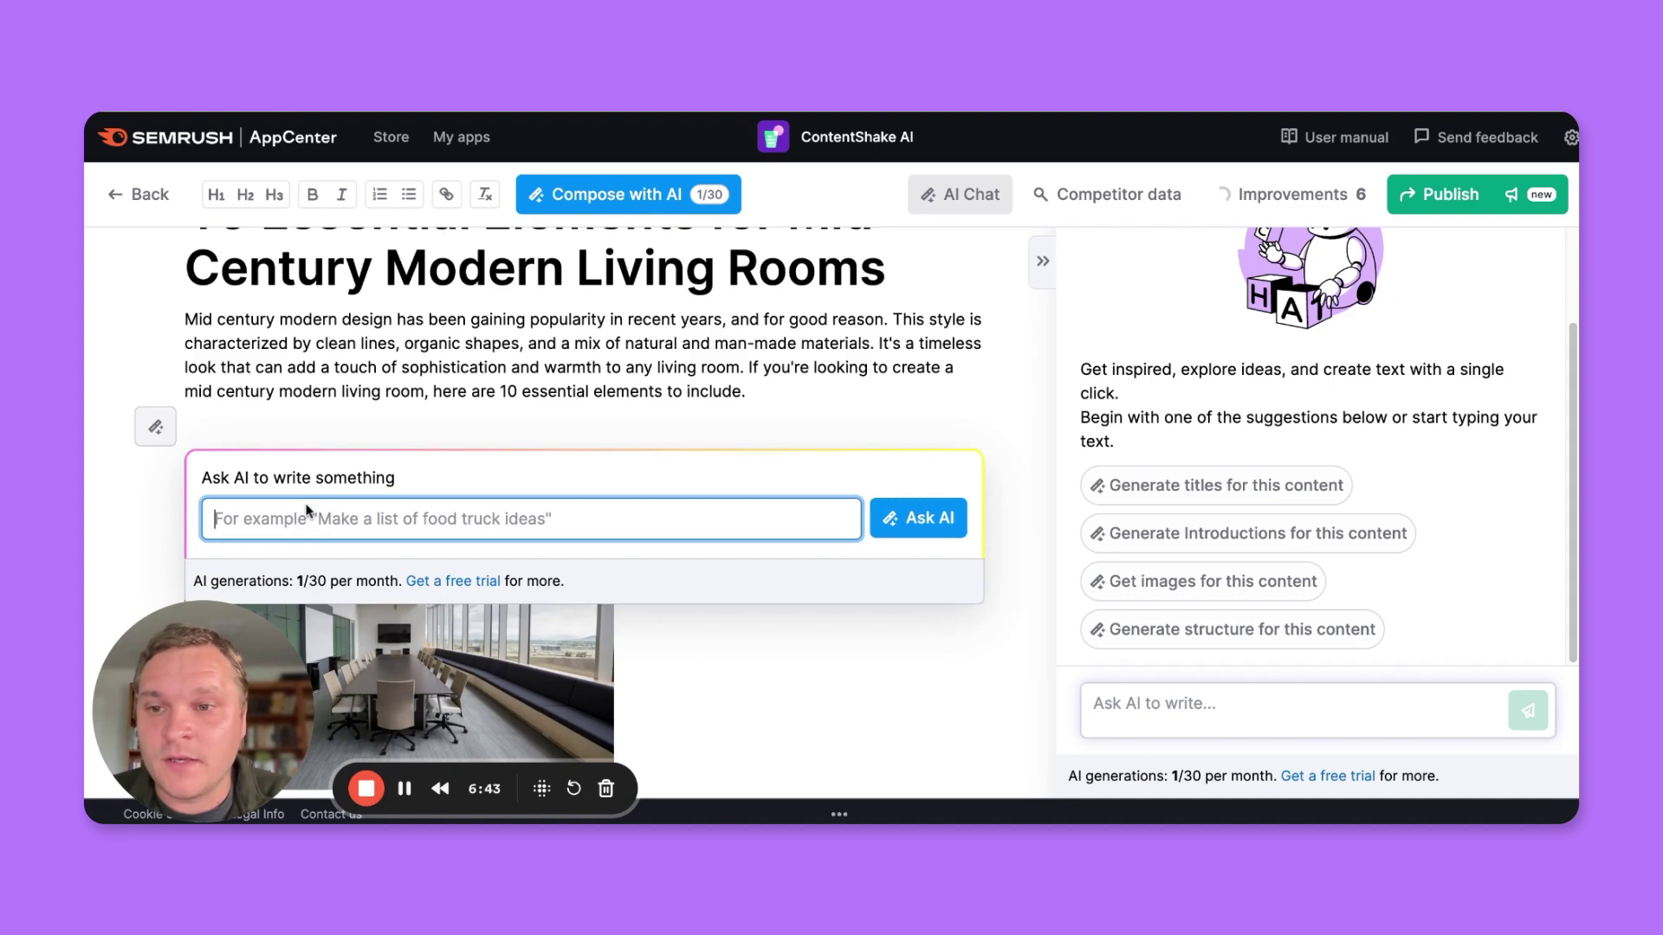
{"action": "type", "text": "Give m"}
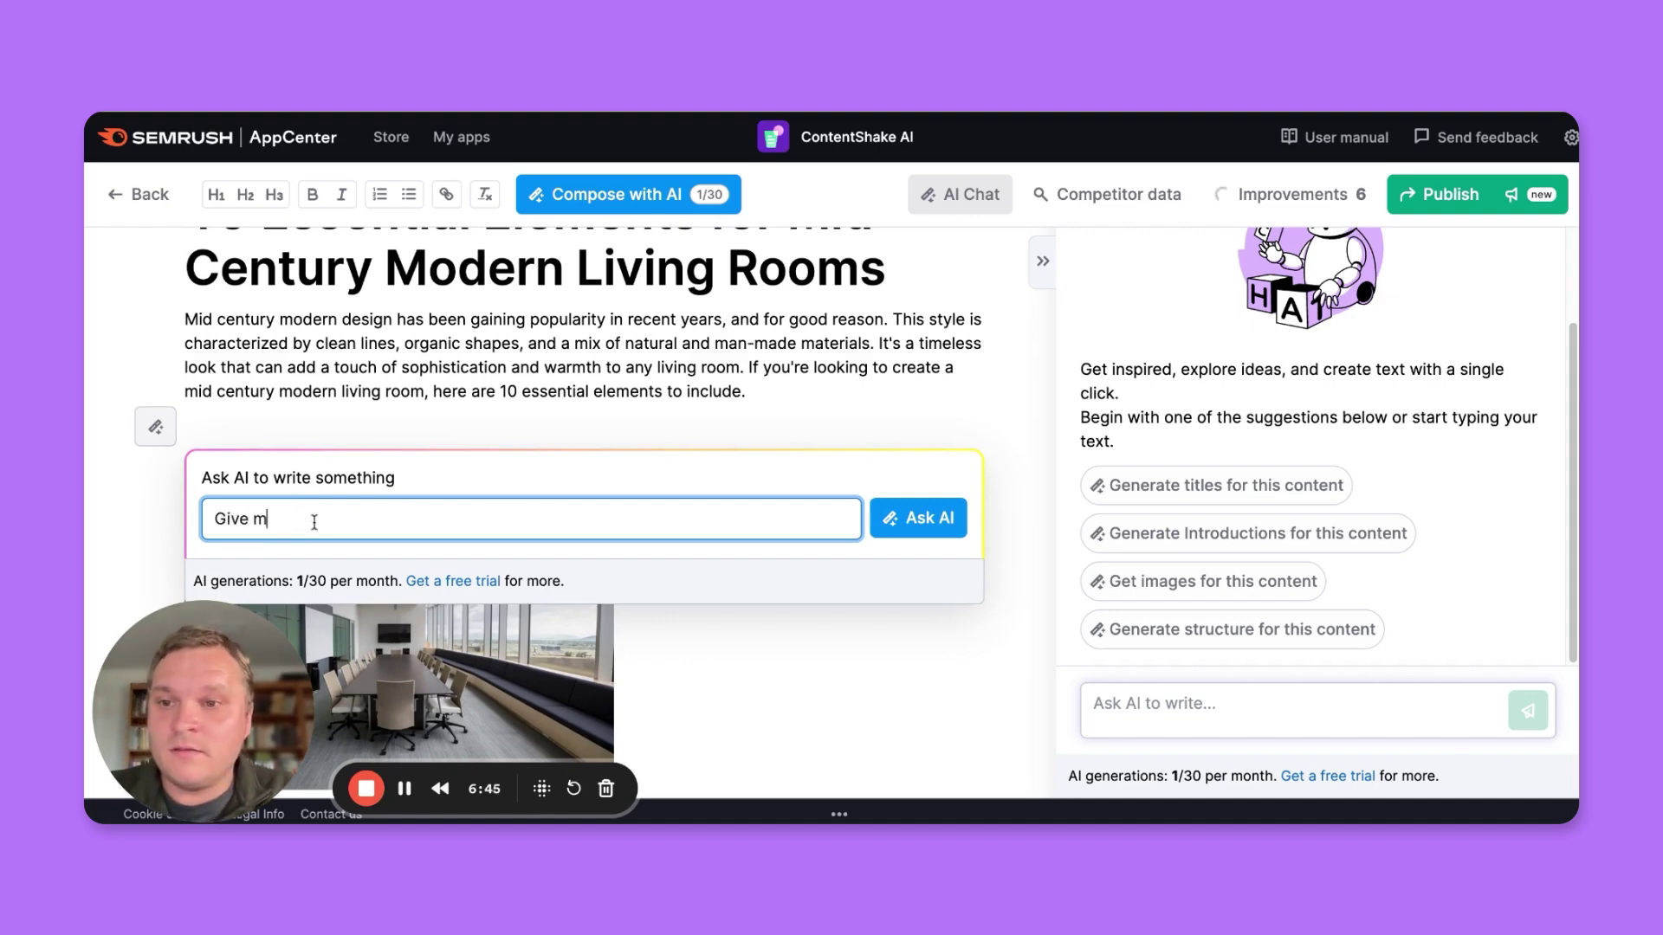
{"action": "type", "text": "e a "}
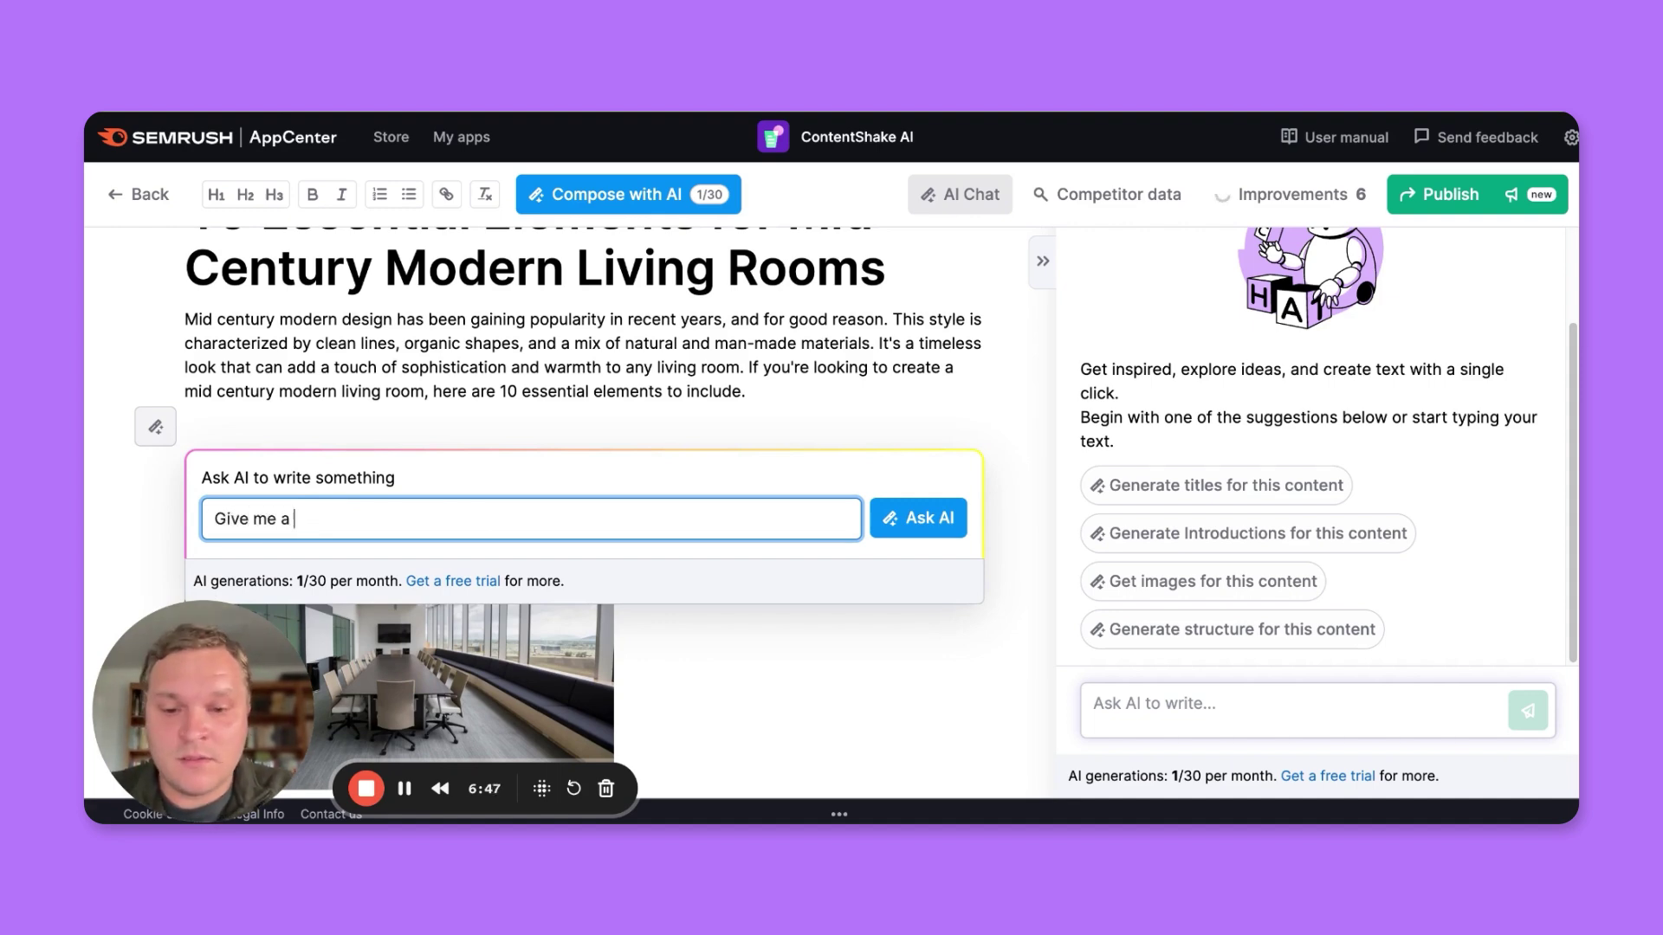
{"action": "type", "text": "list of "}
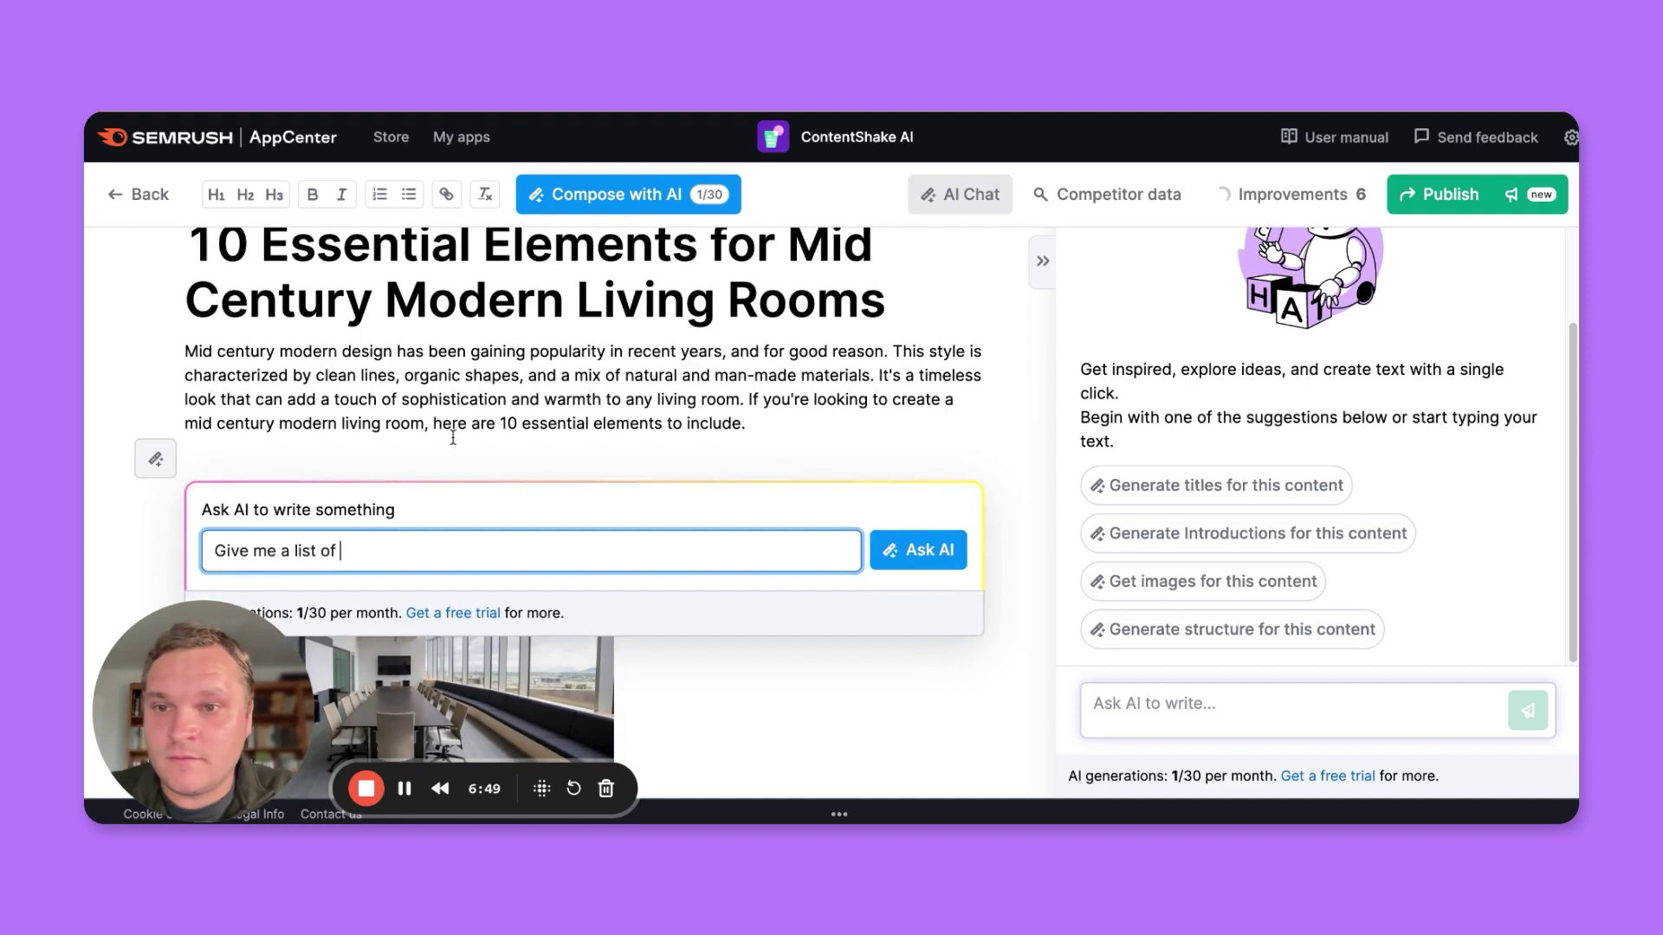
{"action": "type", "text": "essential e"}
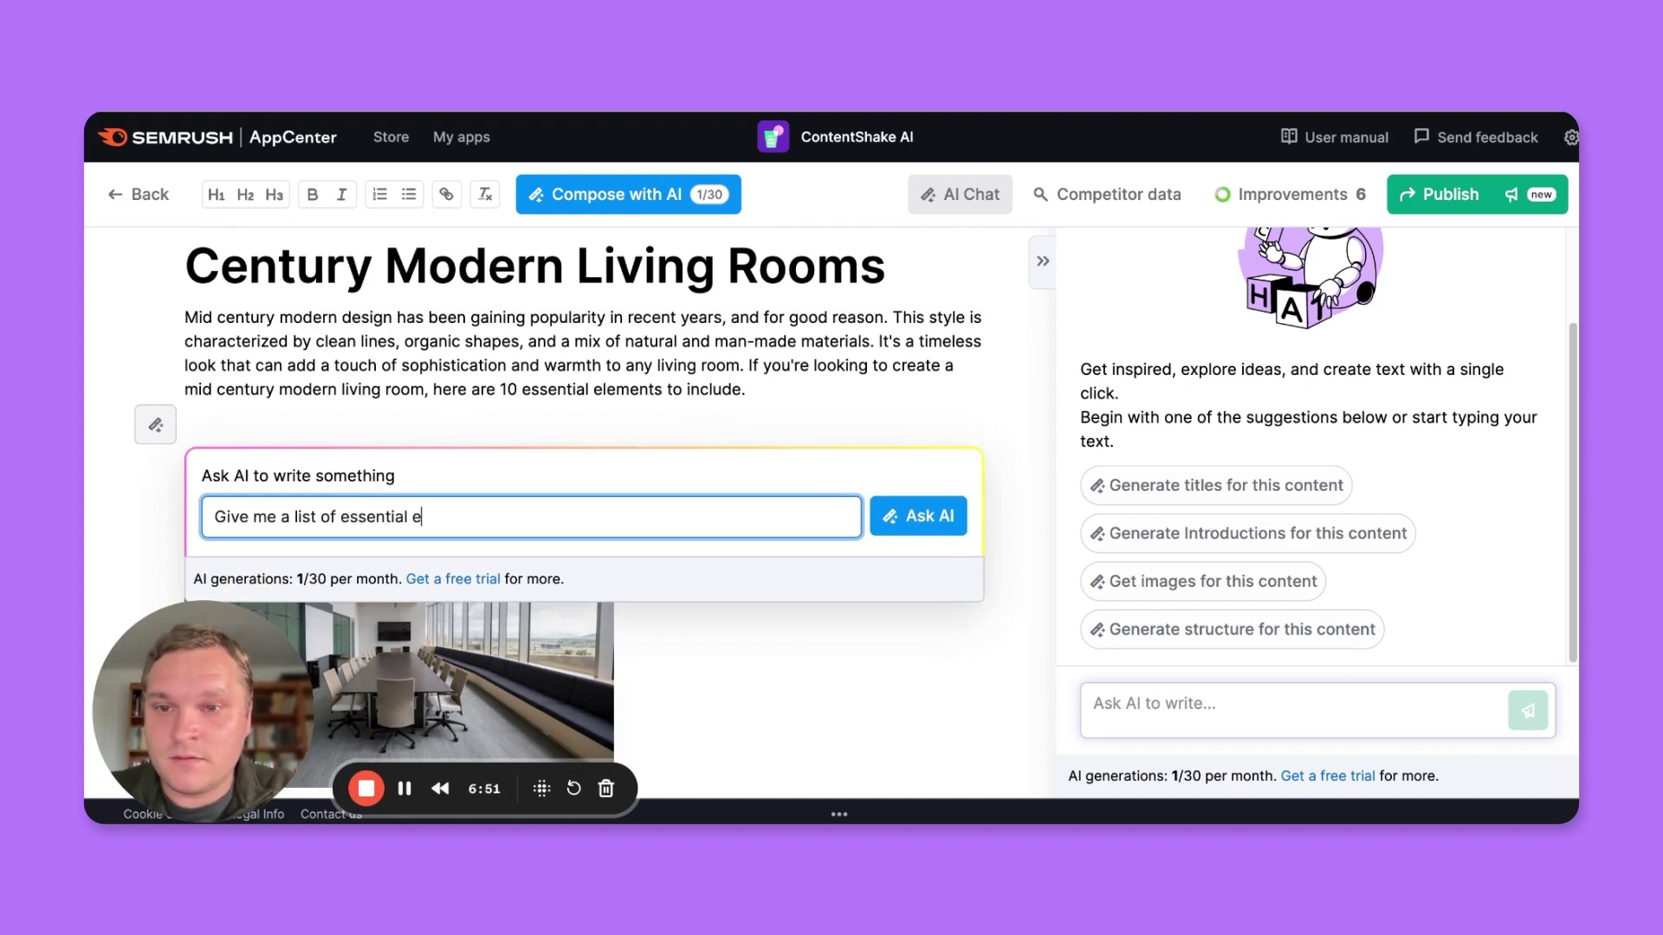
{"action": "type", "text": "lements for mi"}
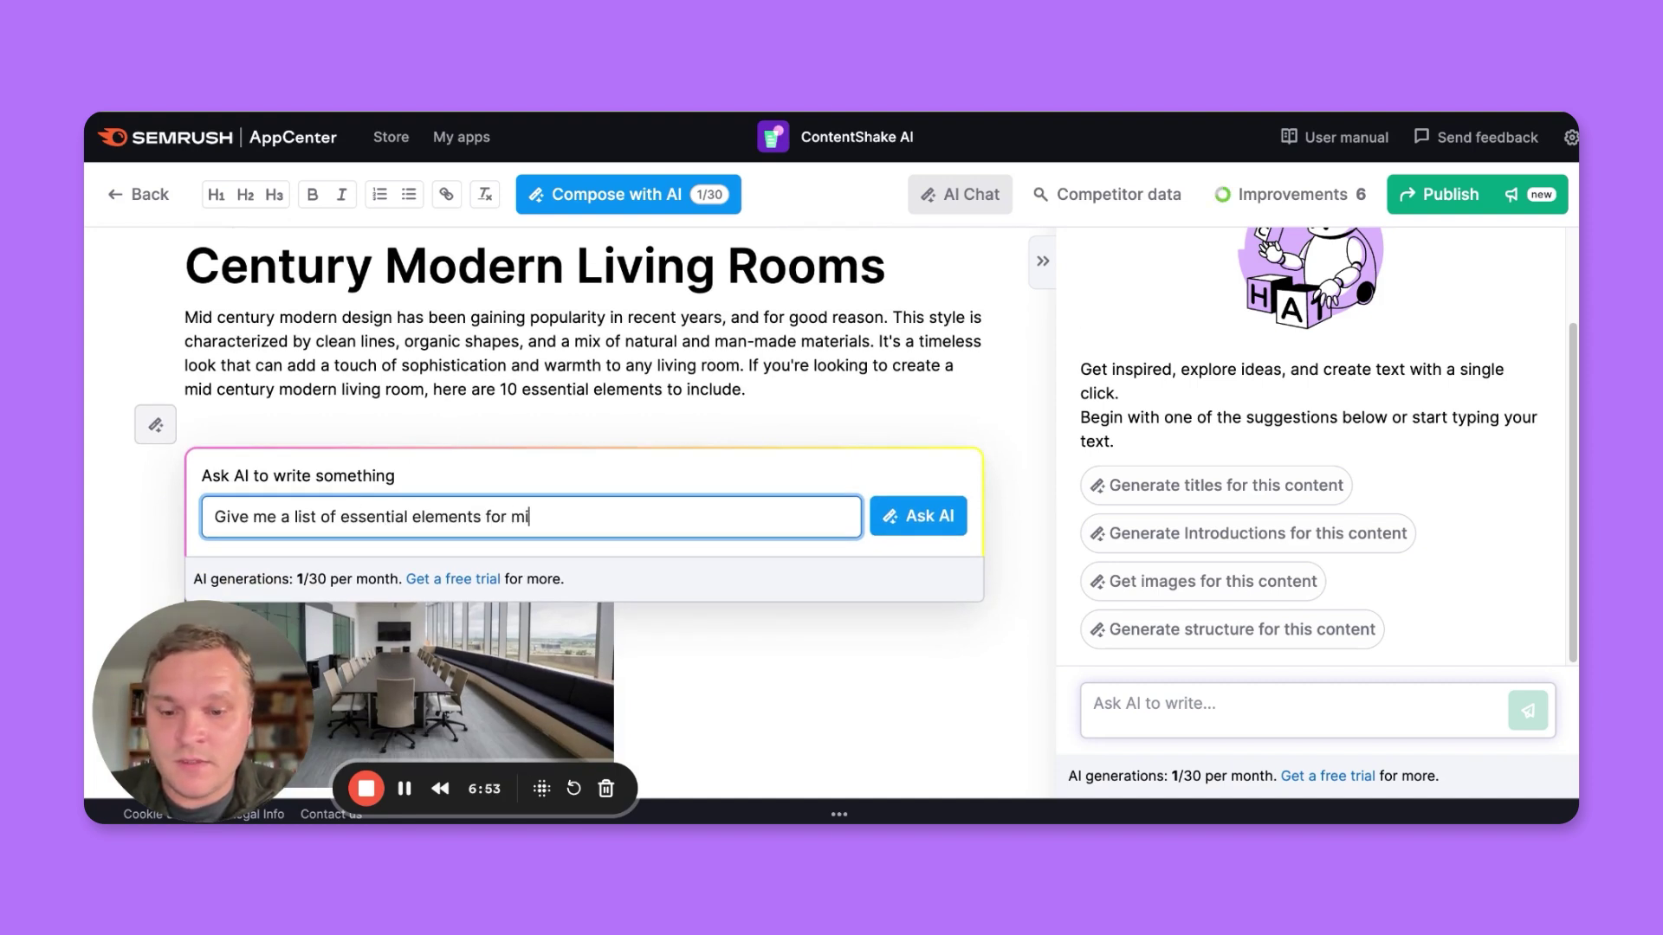
{"action": "type", "text": "d centuiry"}
{"action": "key", "text": "BackSpace"}
{"action": "key", "text": "BackSpace"}
{"action": "key", "text": "BackSpace"}
{"action": "type", "text": "ry"}
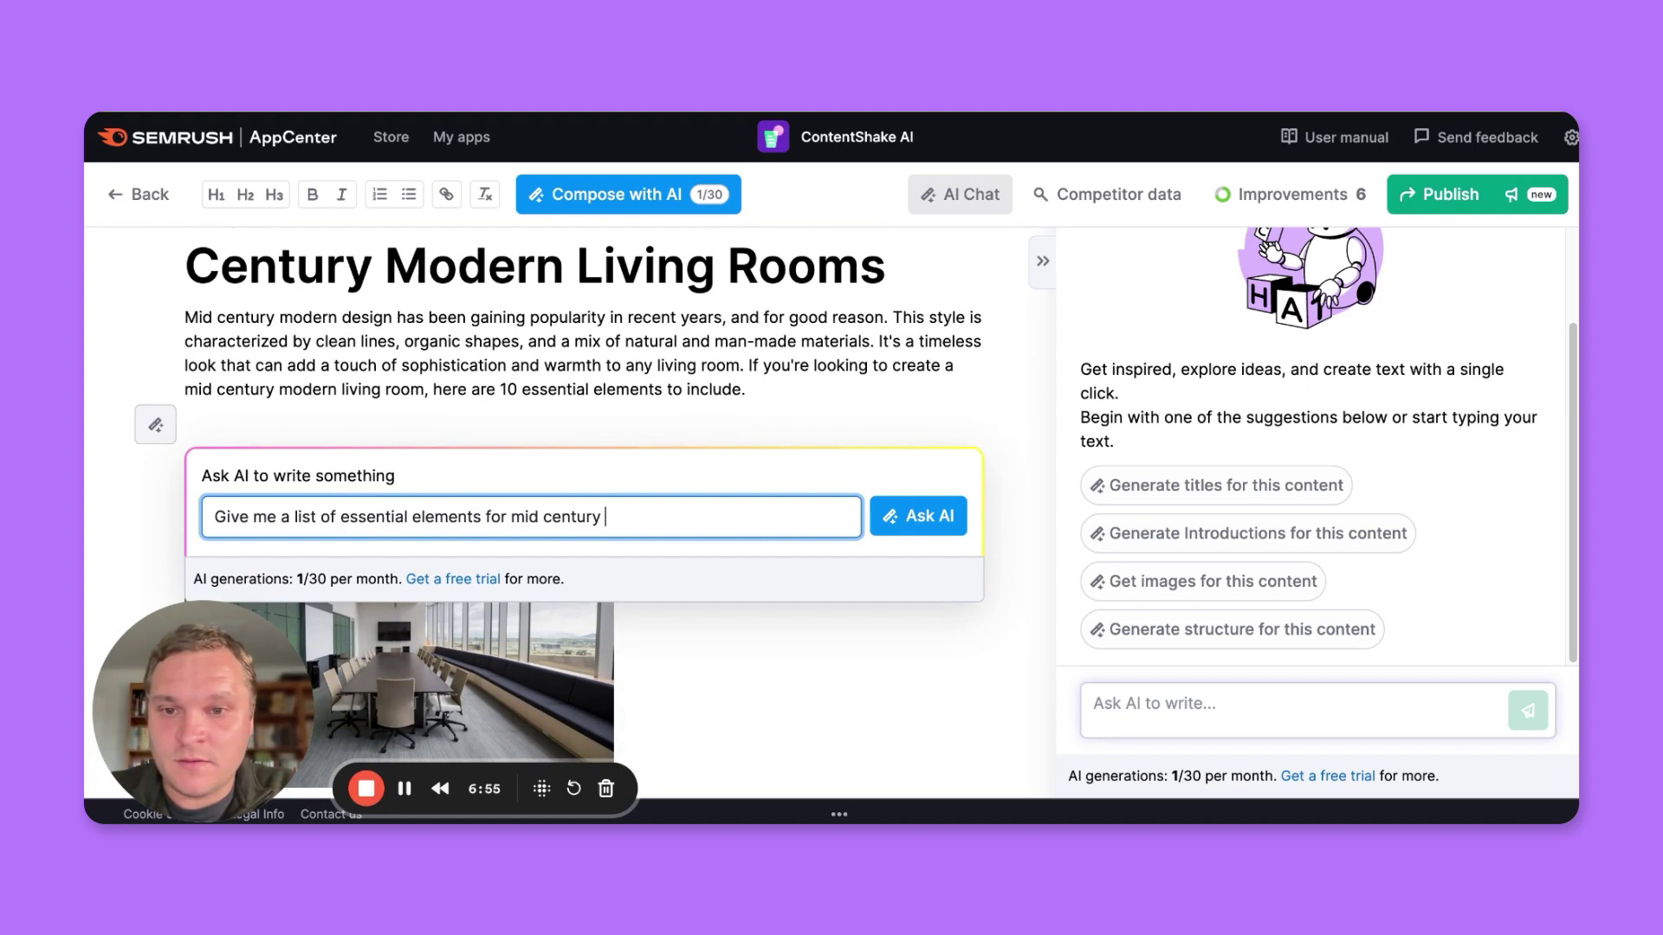
{"action": "type", "text": " modern living"}
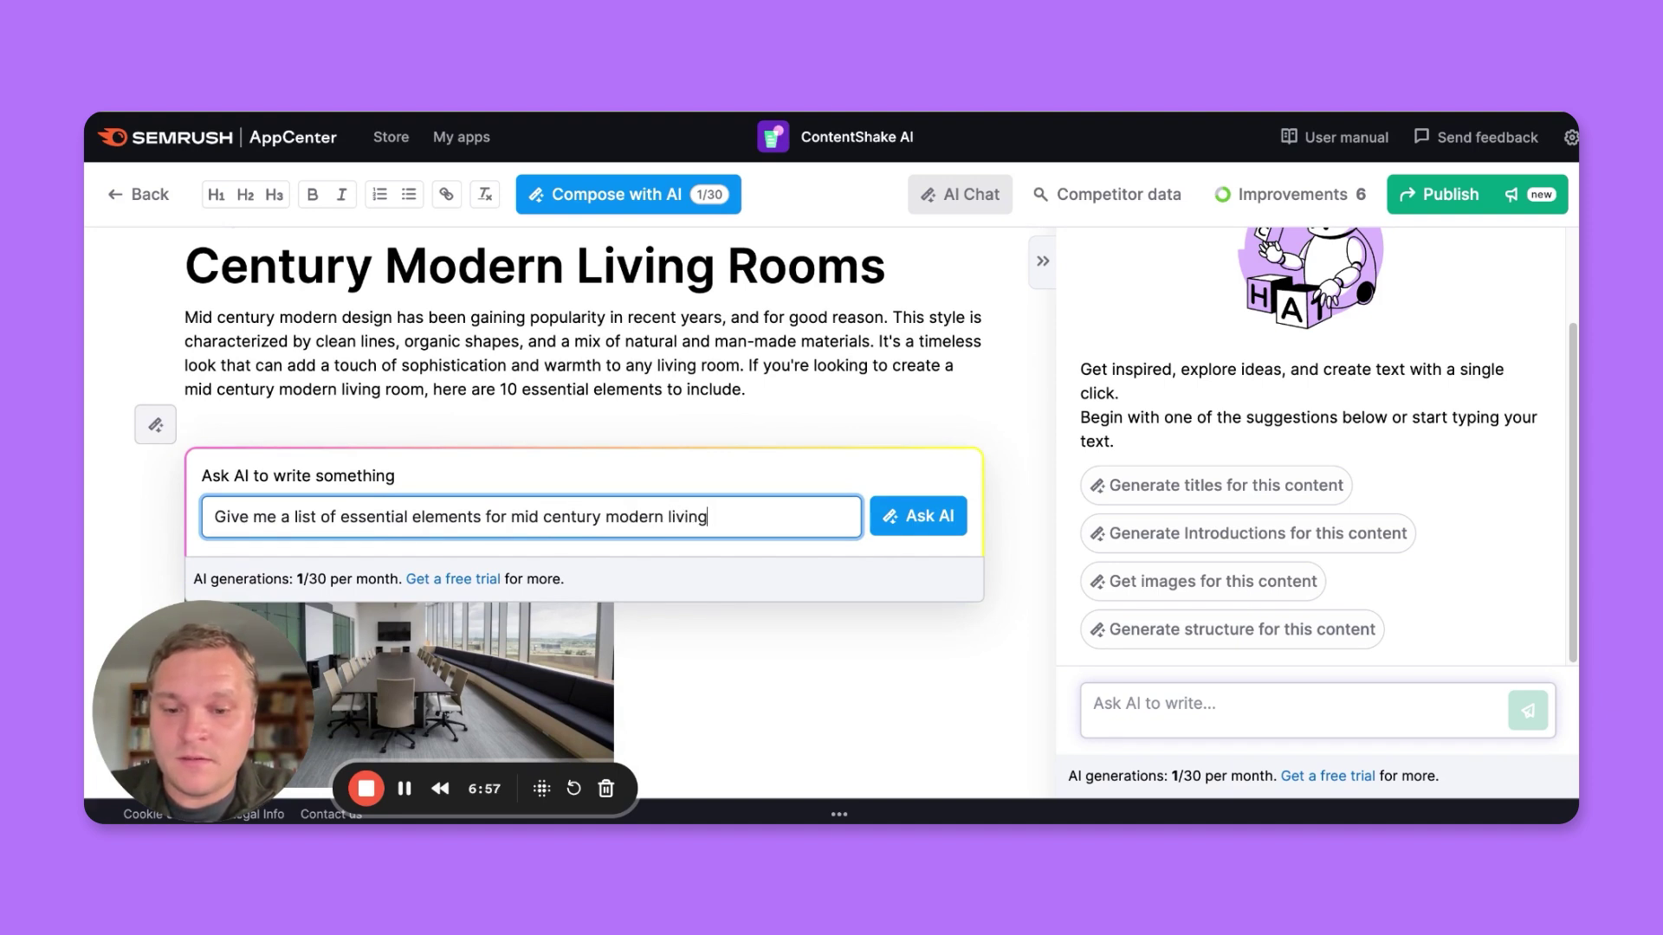
{"action": "type", "text": " rooms"}
{"action": "key", "text": "Return"}
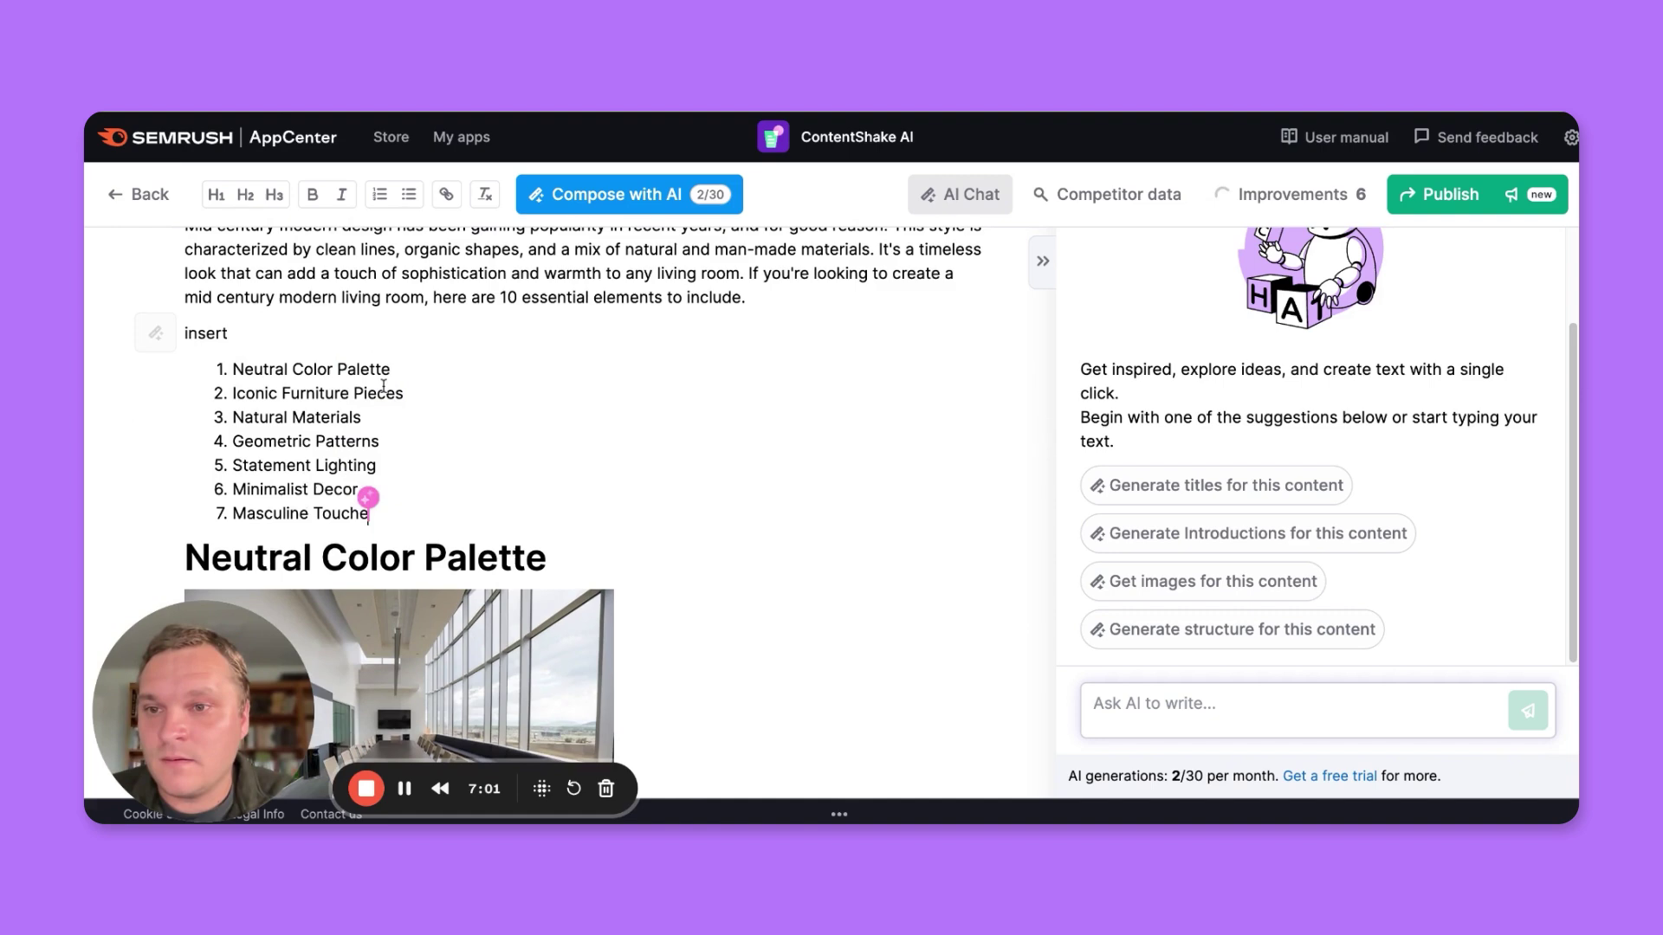
{"action": "scroll", "coordinate": [329, 375], "scroll_direction": "down", "scroll_amount": 3}
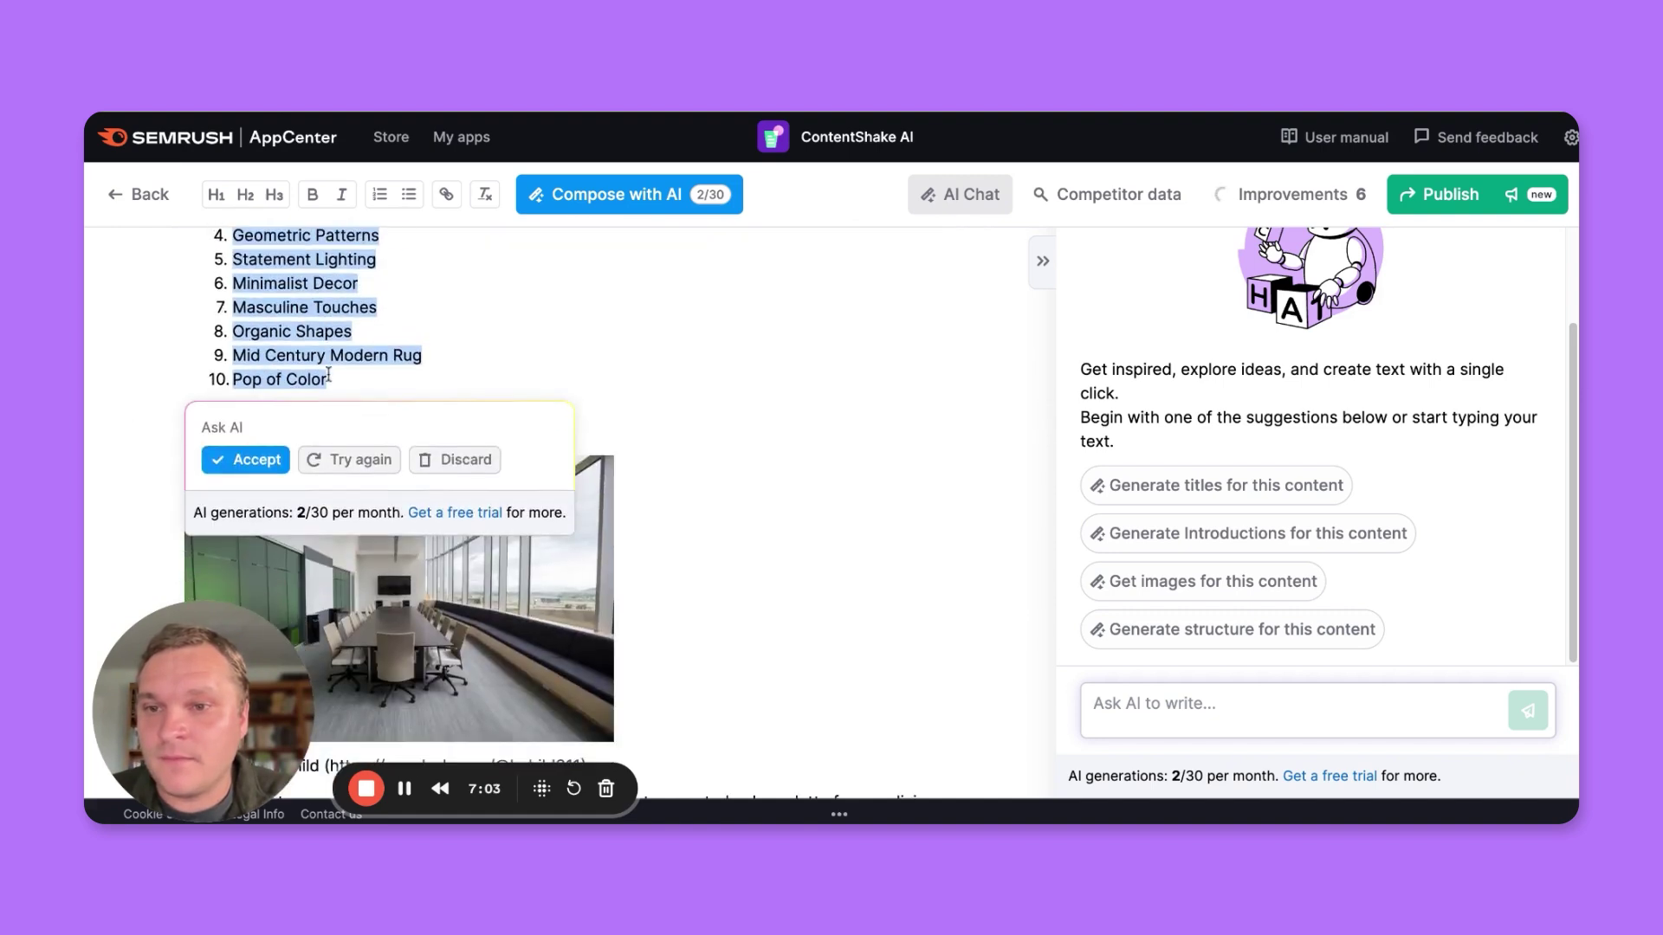
{"action": "scroll", "coordinate": [330, 376], "scroll_direction": "down", "scroll_amount": 3}
{"action": "scroll", "coordinate": [328, 375], "scroll_direction": "down", "scroll_amount": 3}
{"action": "scroll", "coordinate": [572, 521], "scroll_direction": "up", "scroll_amount": 10}
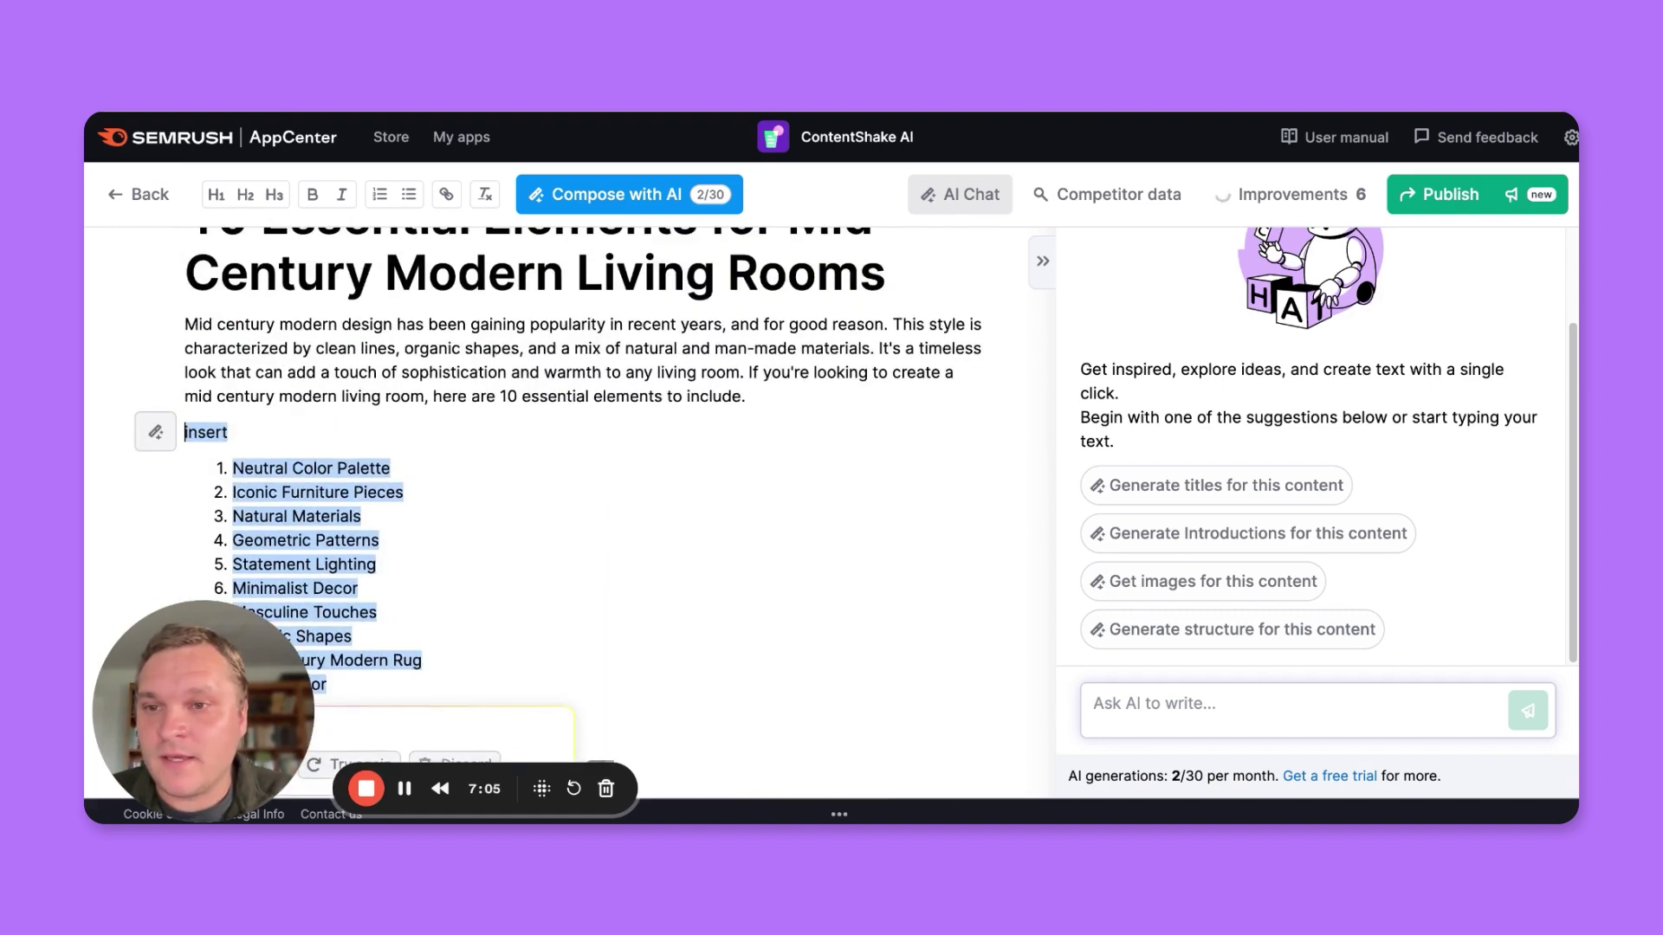
{"action": "scroll", "coordinate": [572, 520], "scroll_direction": "down", "scroll_amount": 2}
{"action": "scroll", "coordinate": [572, 520], "scroll_direction": "down", "scroll_amount": 3}
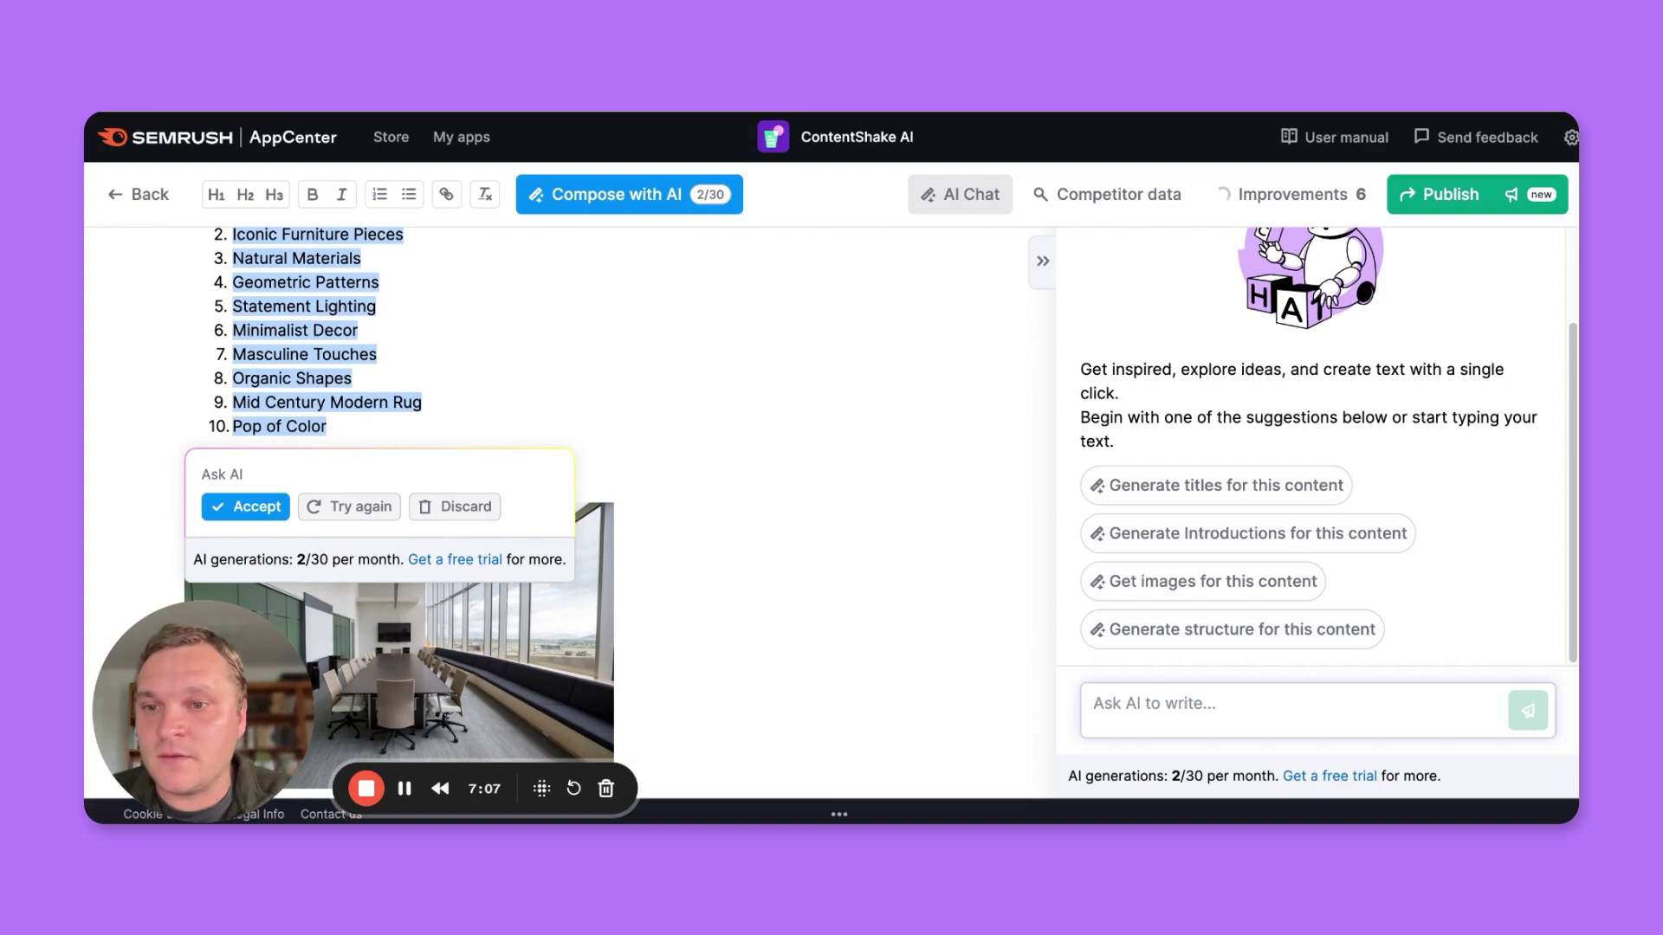
{"action": "scroll", "coordinate": [312, 345], "scroll_direction": "down", "scroll_amount": 2}
{"action": "scroll", "coordinate": [312, 345], "scroll_direction": "down", "scroll_amount": 5}
{"action": "scroll", "coordinate": [311, 345], "scroll_direction": "down", "scroll_amount": 5}
{"action": "scroll", "coordinate": [312, 343], "scroll_direction": "down", "scroll_amount": 3}
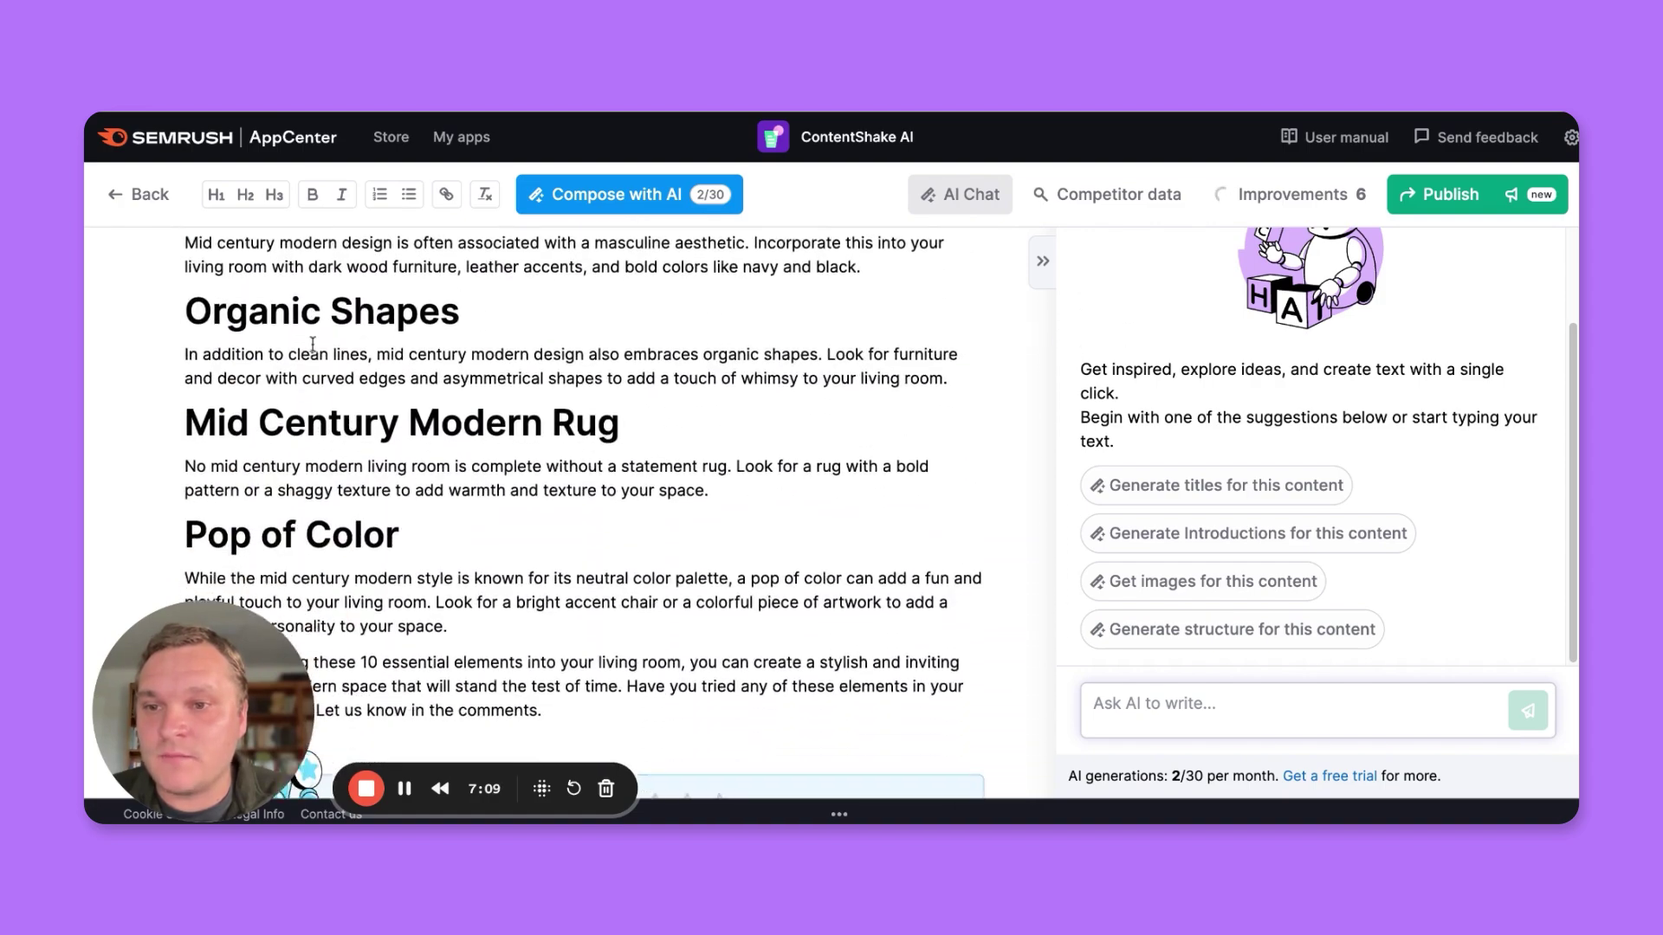
{"action": "scroll", "coordinate": [312, 344], "scroll_direction": "down", "scroll_amount": 1}
{"action": "scroll", "coordinate": [389, 345], "scroll_direction": "up", "scroll_amount": 5}
{"action": "scroll", "coordinate": [494, 345], "scroll_direction": "up", "scroll_amount": 5}
{"action": "scroll", "coordinate": [540, 347], "scroll_direction": "up", "scroll_amount": 4}
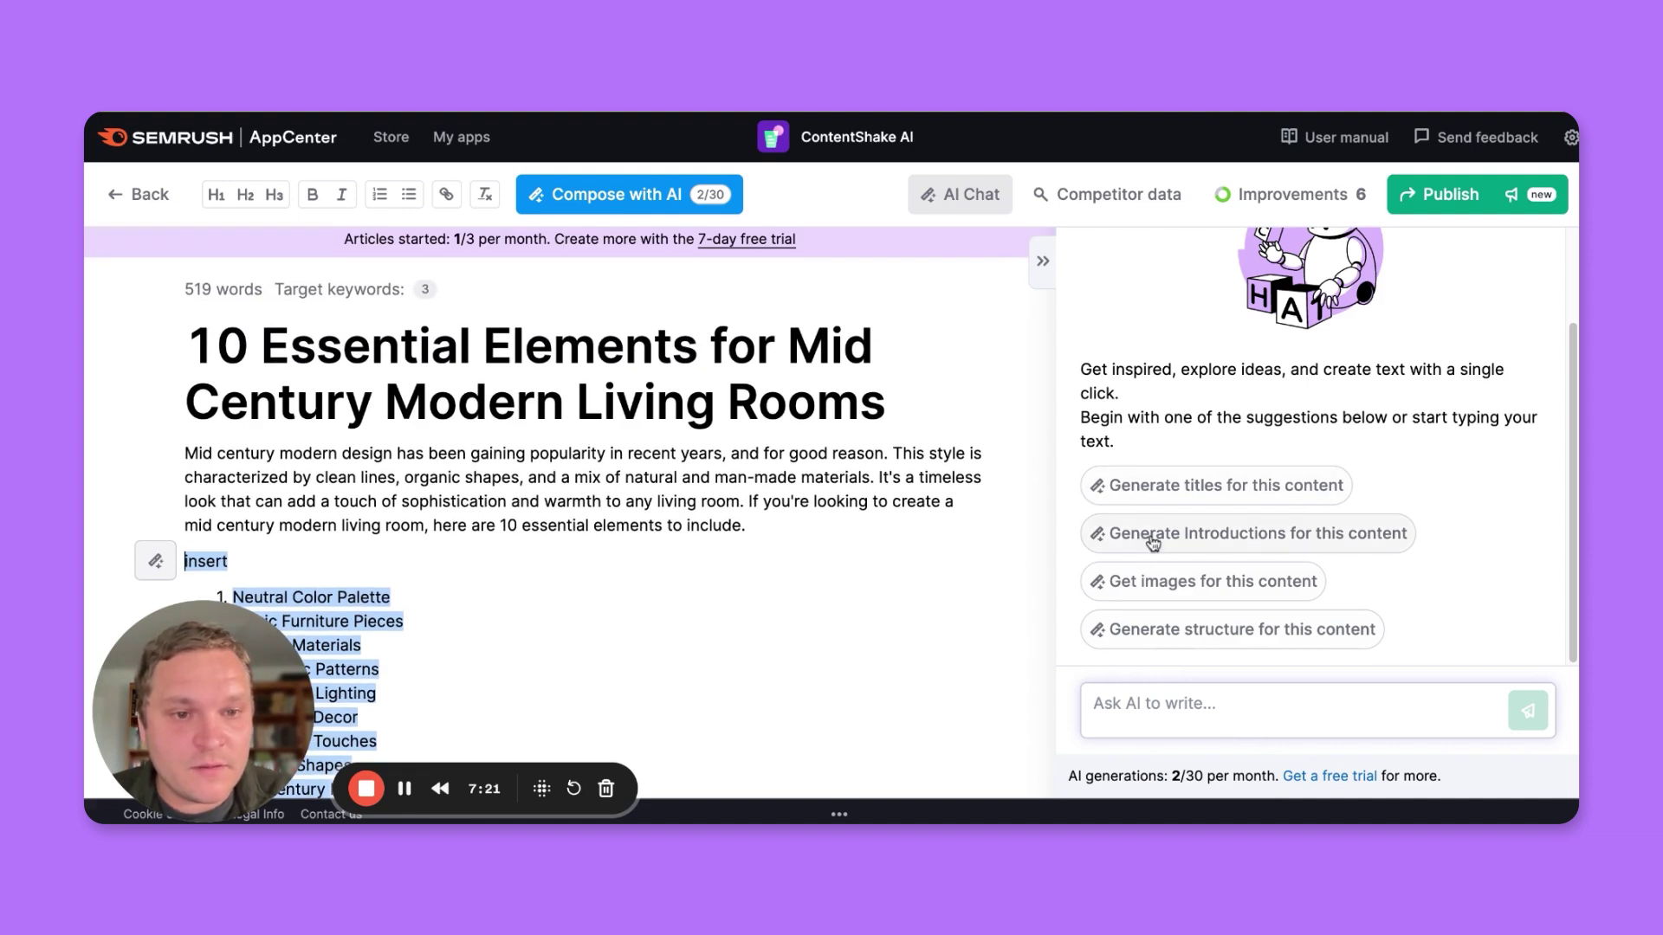
- Generate the 'Elevate Your Living Space' introduction in AI Chat and select its text
{"action": "left_click", "coordinate": [1153, 543]}
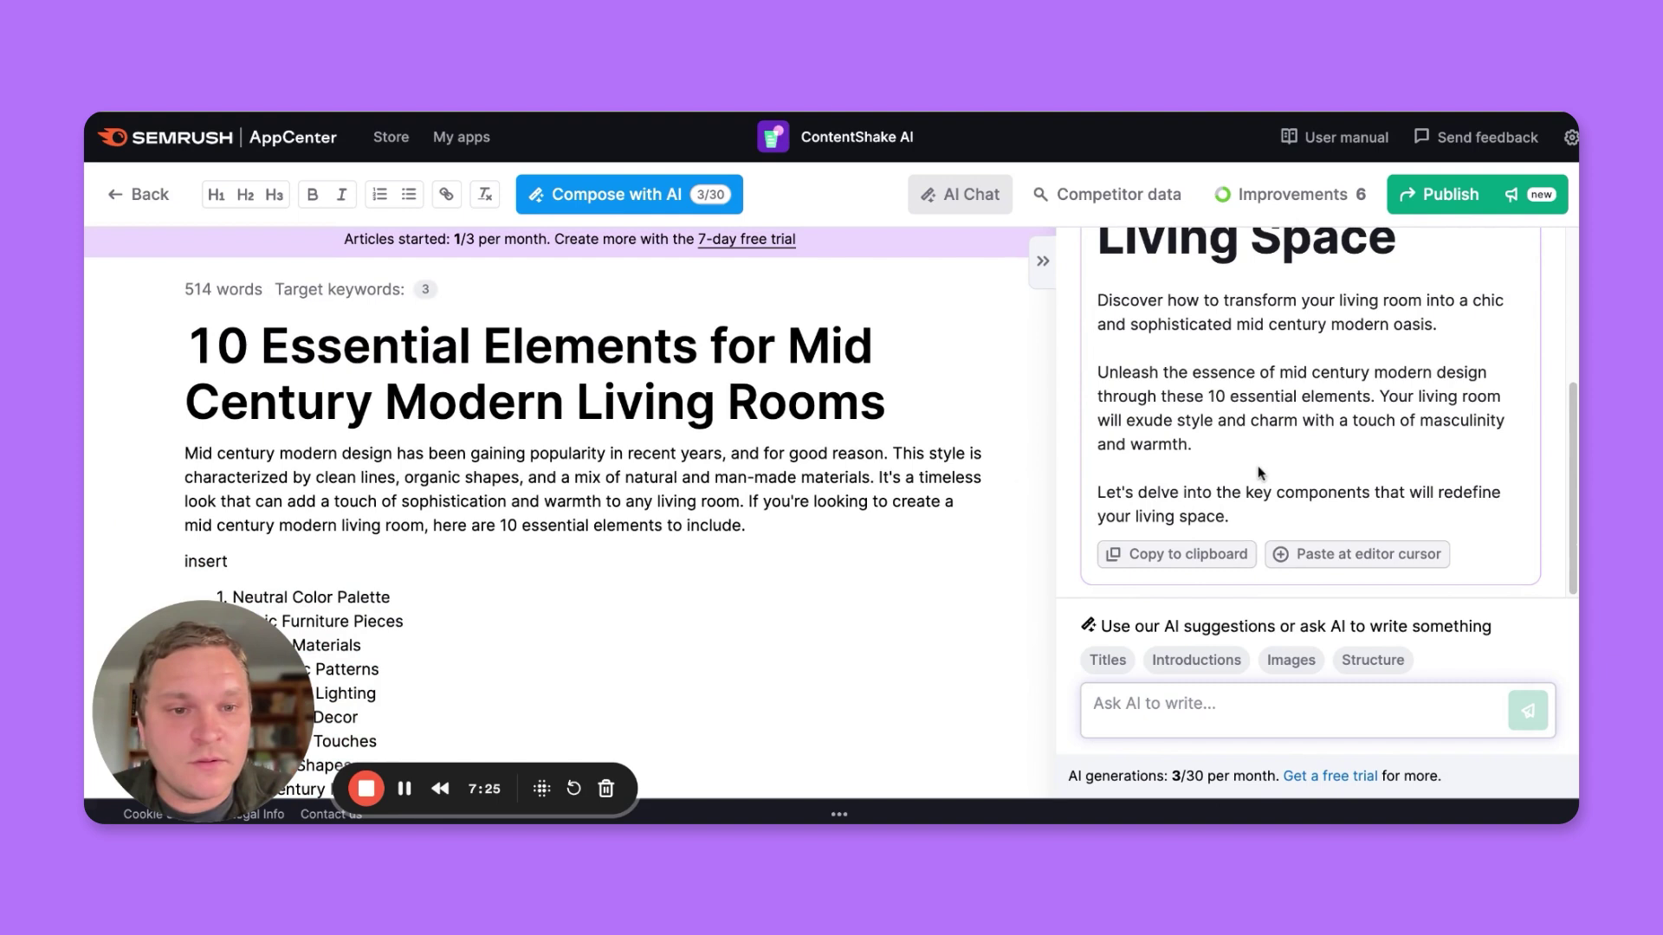
{"action": "scroll", "coordinate": [1257, 473], "scroll_direction": "up", "scroll_amount": 2}
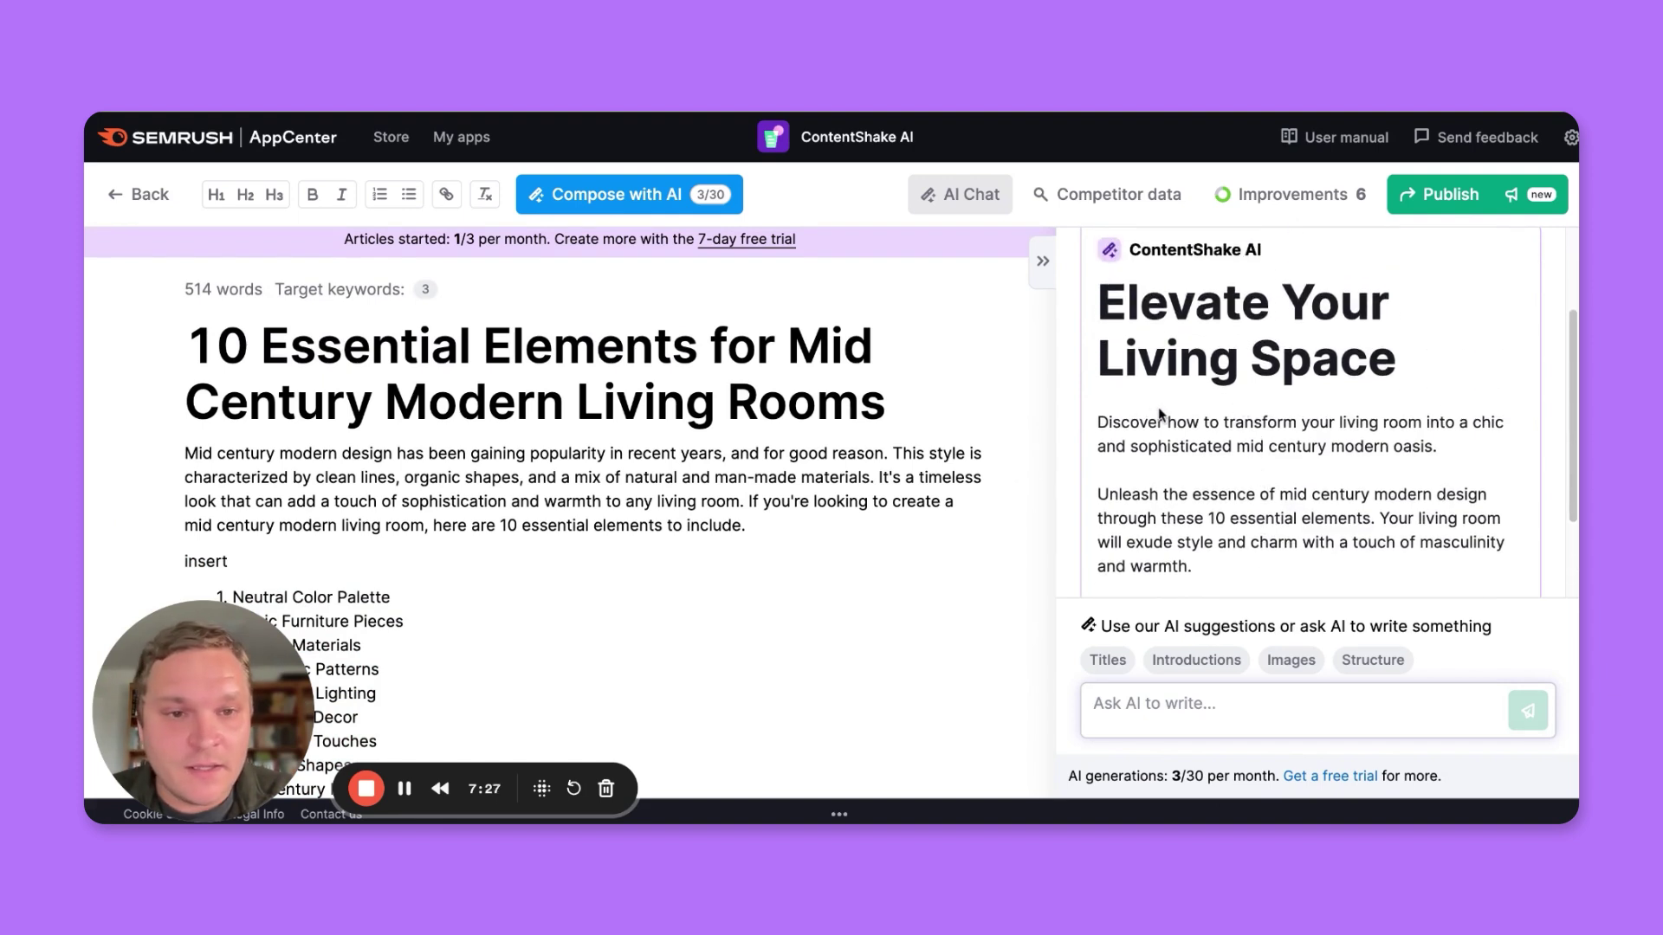
{"action": "scroll", "coordinate": [1159, 414], "scroll_direction": "down", "scroll_amount": 1}
{"action": "scroll", "coordinate": [1160, 413], "scroll_direction": "up", "scroll_amount": 2}
{"action": "scroll", "coordinate": [1159, 413], "scroll_direction": "down", "scroll_amount": 2}
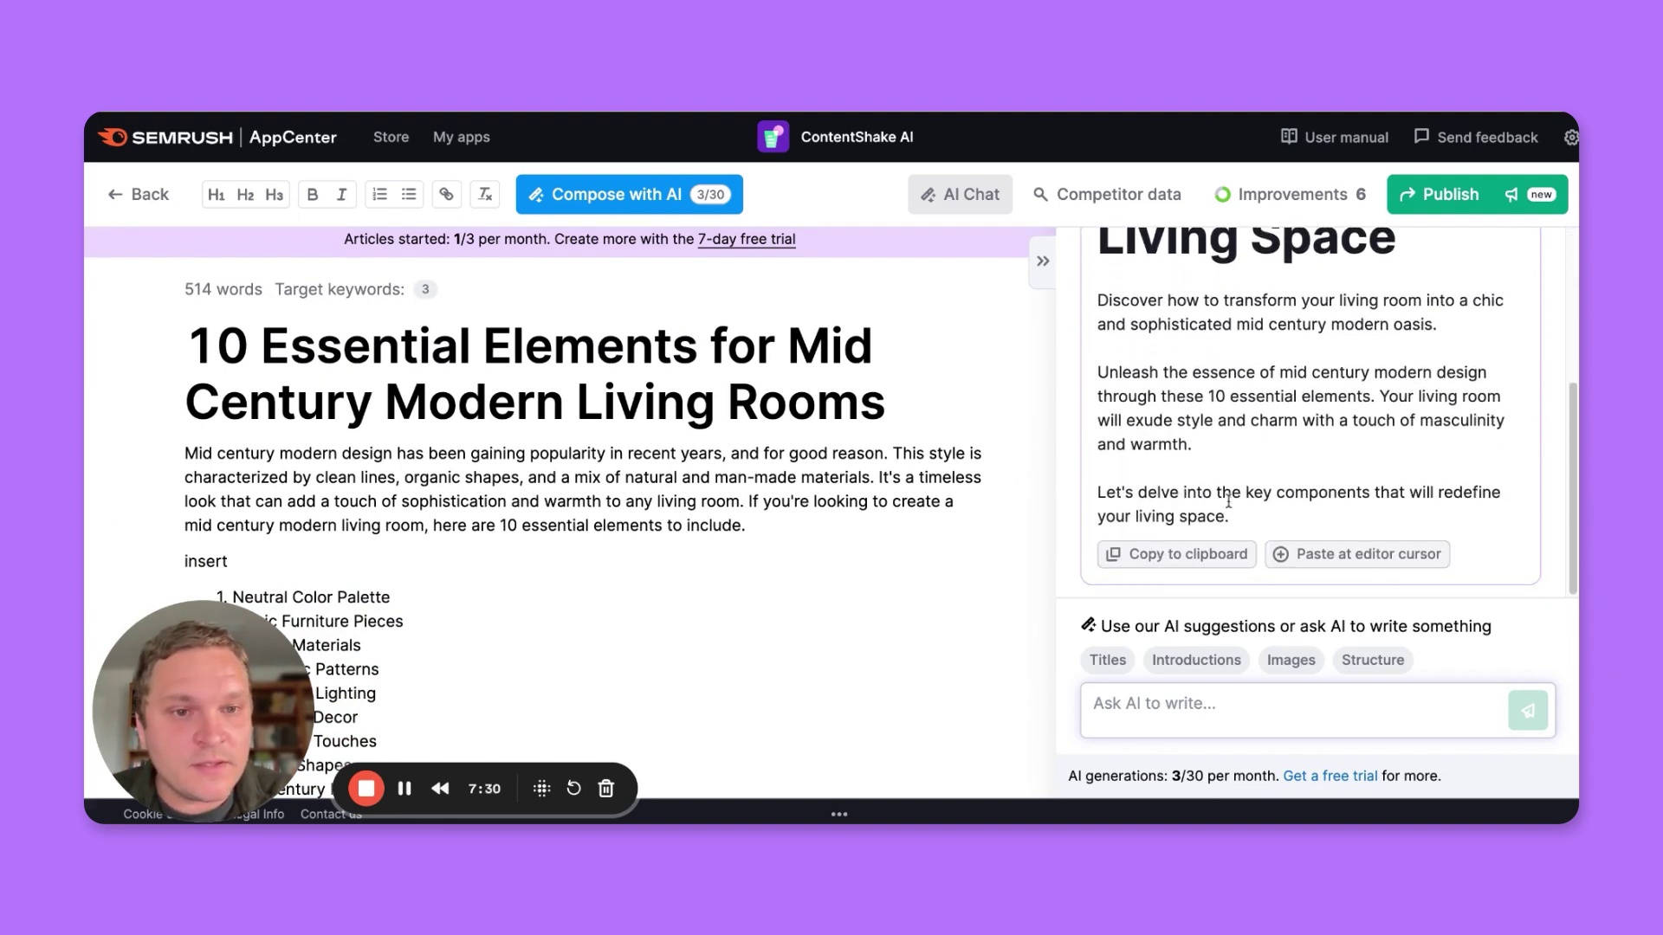
{"action": "mouse_move", "coordinate": [1233, 543]}
{"action": "left_mouse_down"}
{"action": "mouse_move", "coordinate": [1098, 398]}
{"action": "mouse_move", "coordinate": [1109, 326]}
{"action": "left_mouse_up"}
{"action": "left_click", "coordinate": [1161, 394]}
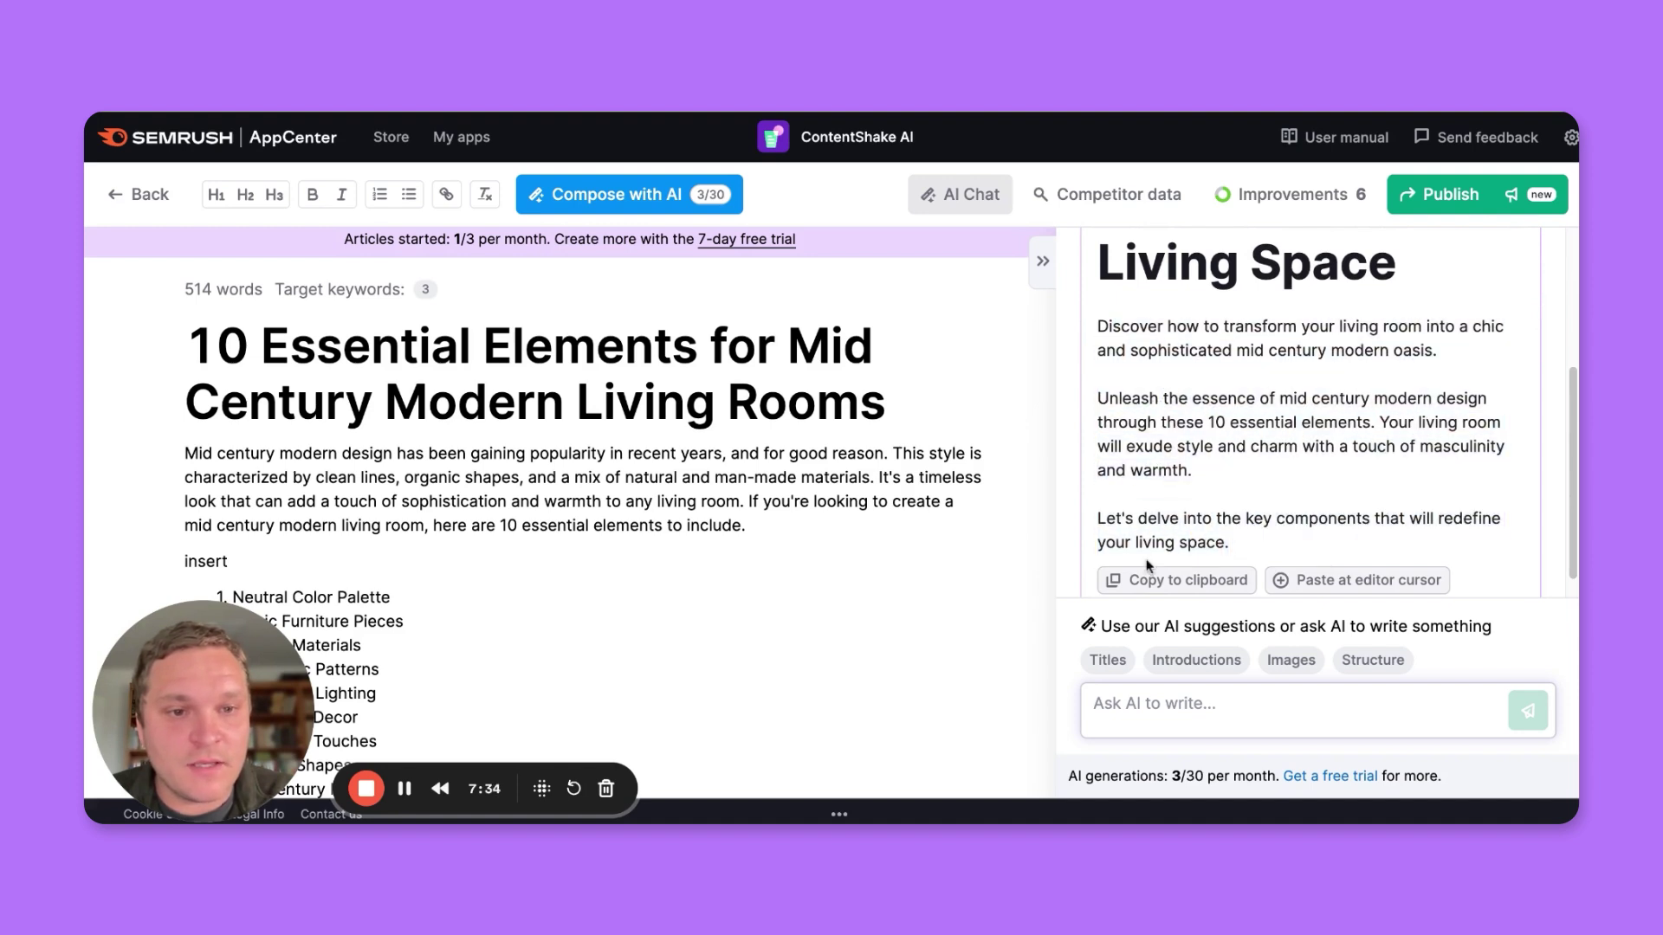
{"action": "left_click", "coordinate": [318, 501]}
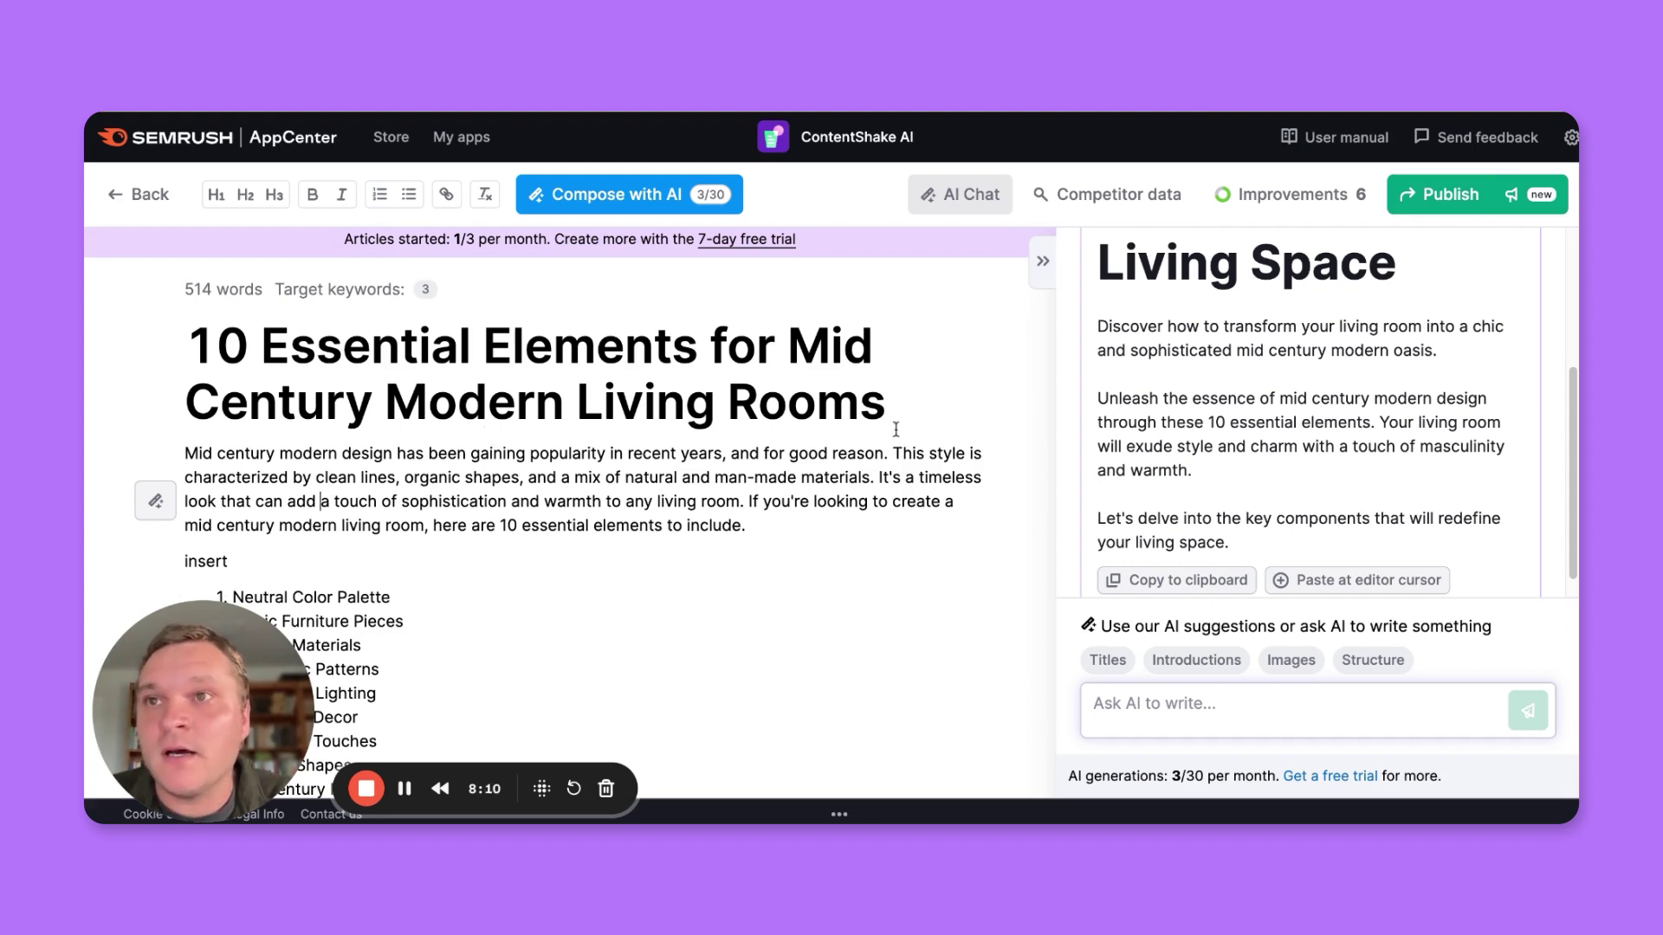
- Open the Publish and share options, then close them to get back to the article
{"action": "left_click", "coordinate": [1456, 196]}
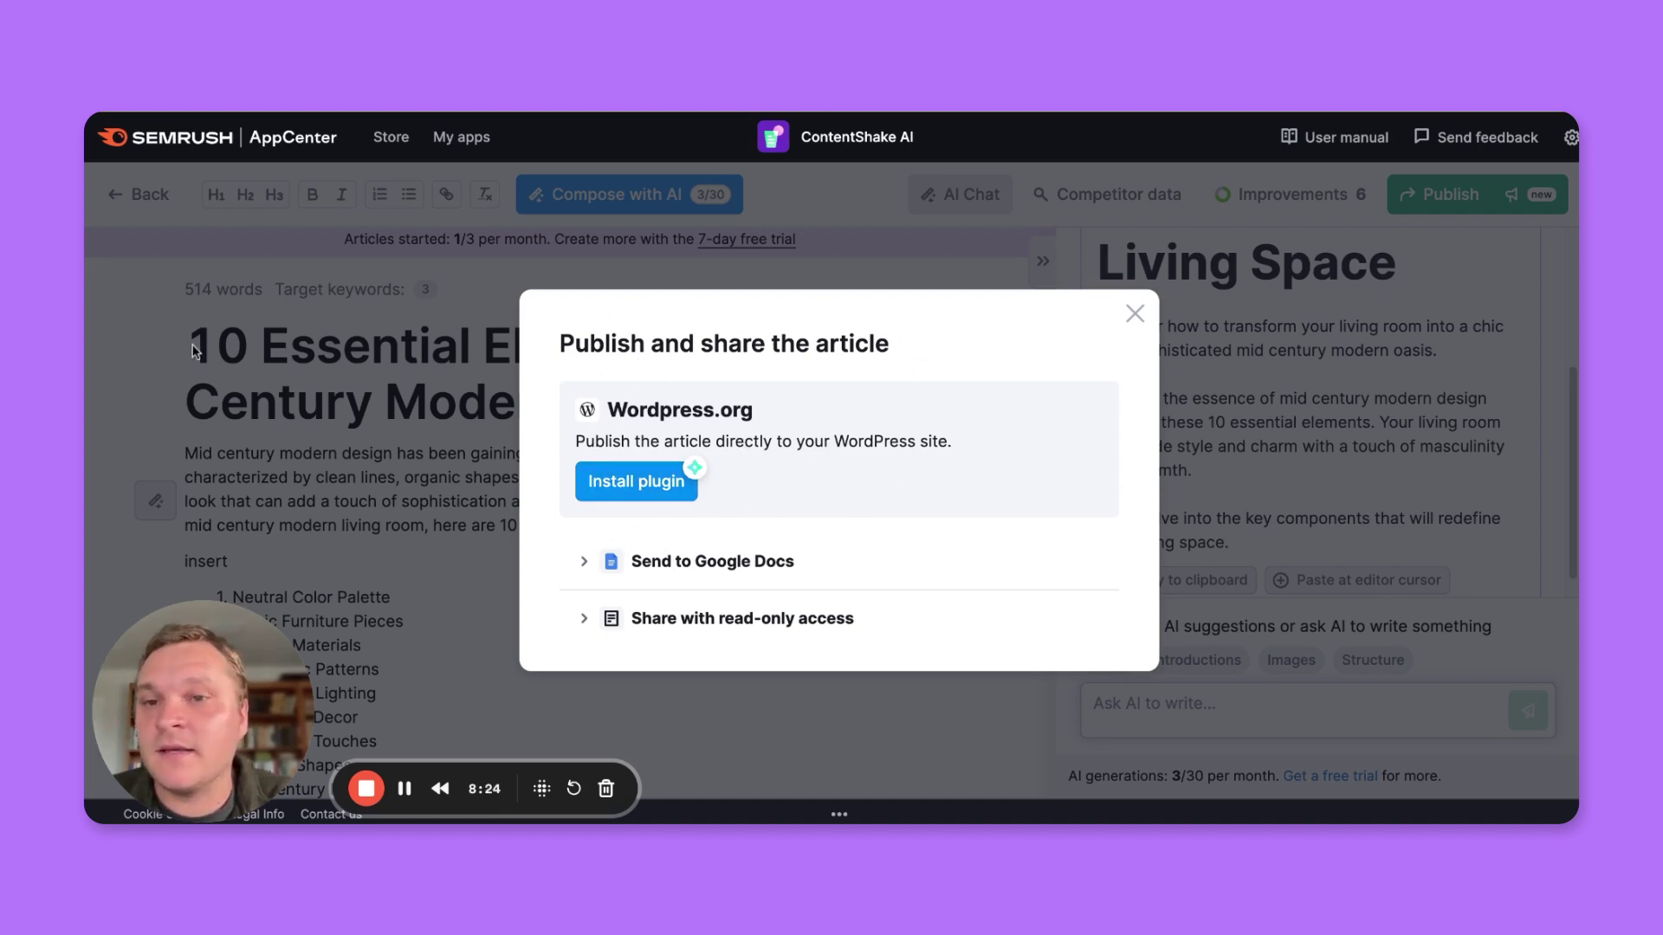
{"action": "left_click", "coordinate": [1133, 312]}
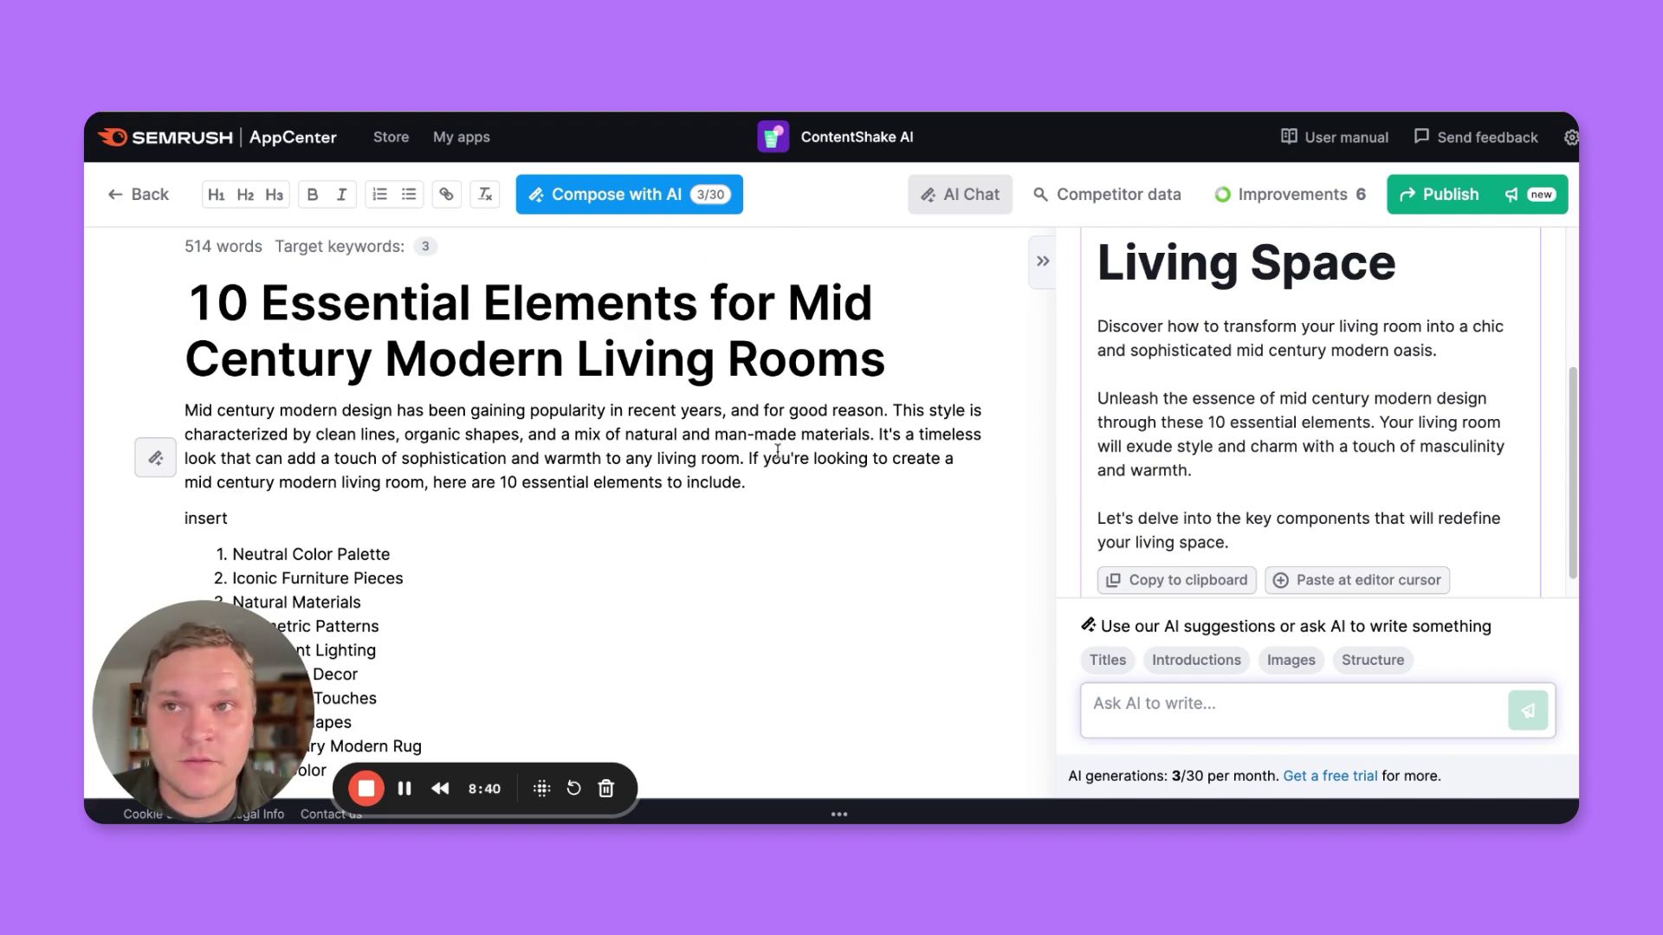
{"action": "scroll", "coordinate": [931, 471], "scroll_direction": "up", "scroll_amount": 1}
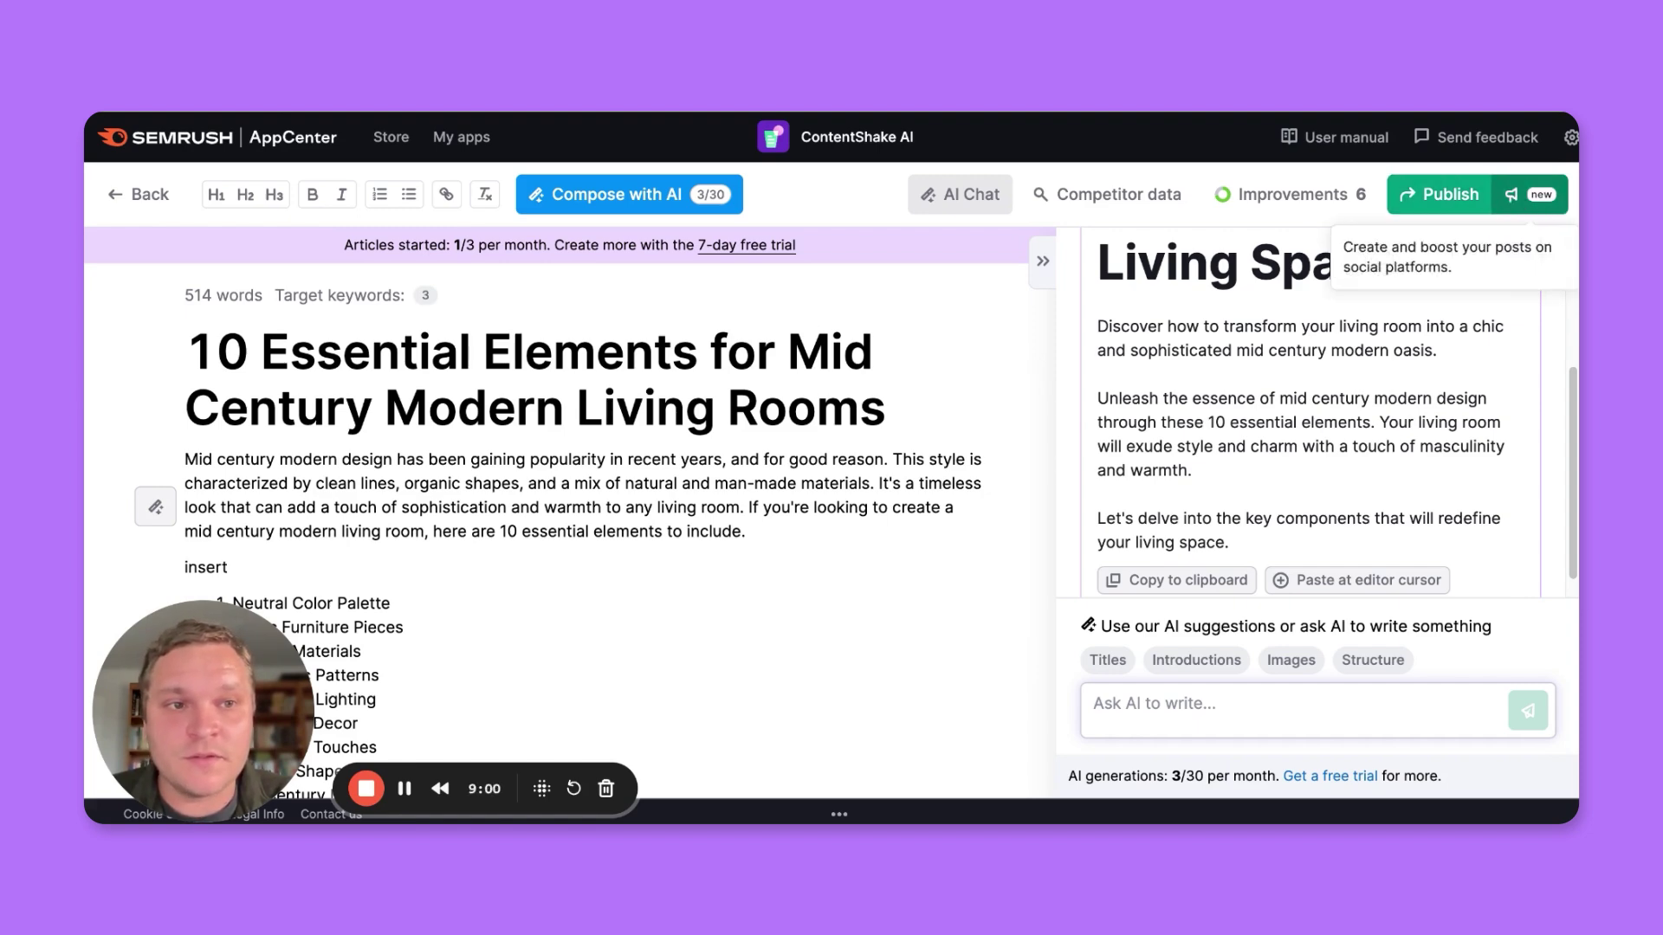
- Open the social post form and leave Facebook as the only target network
{"action": "left_click", "coordinate": [1527, 196]}
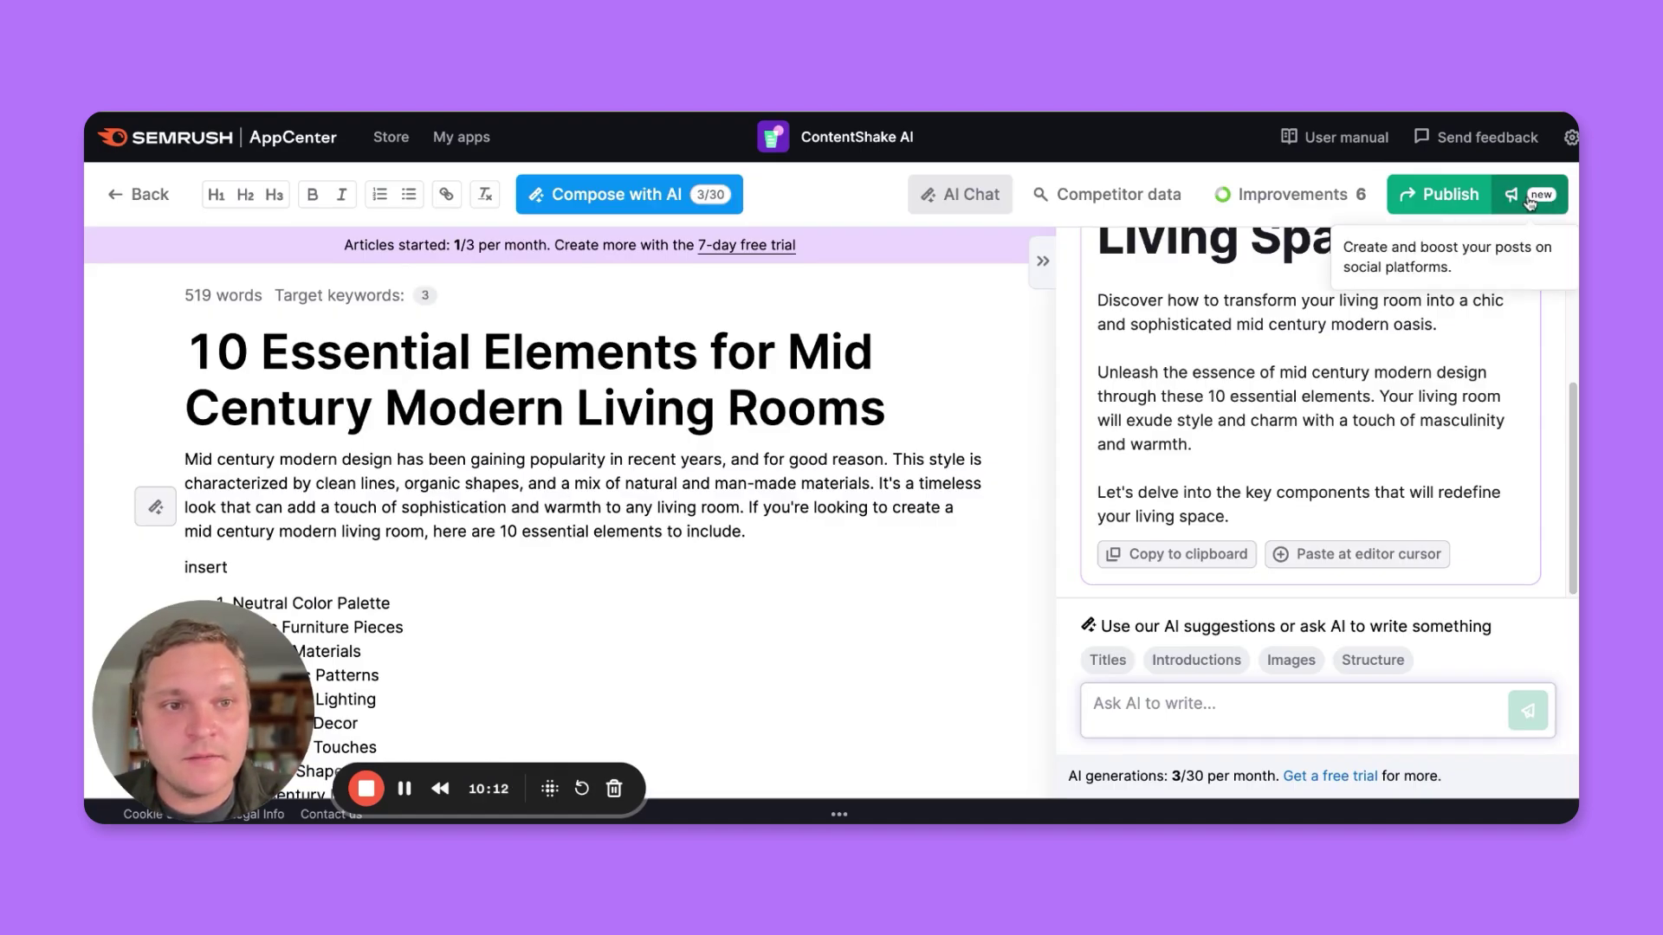
{"action": "left_click", "coordinate": [1520, 195]}
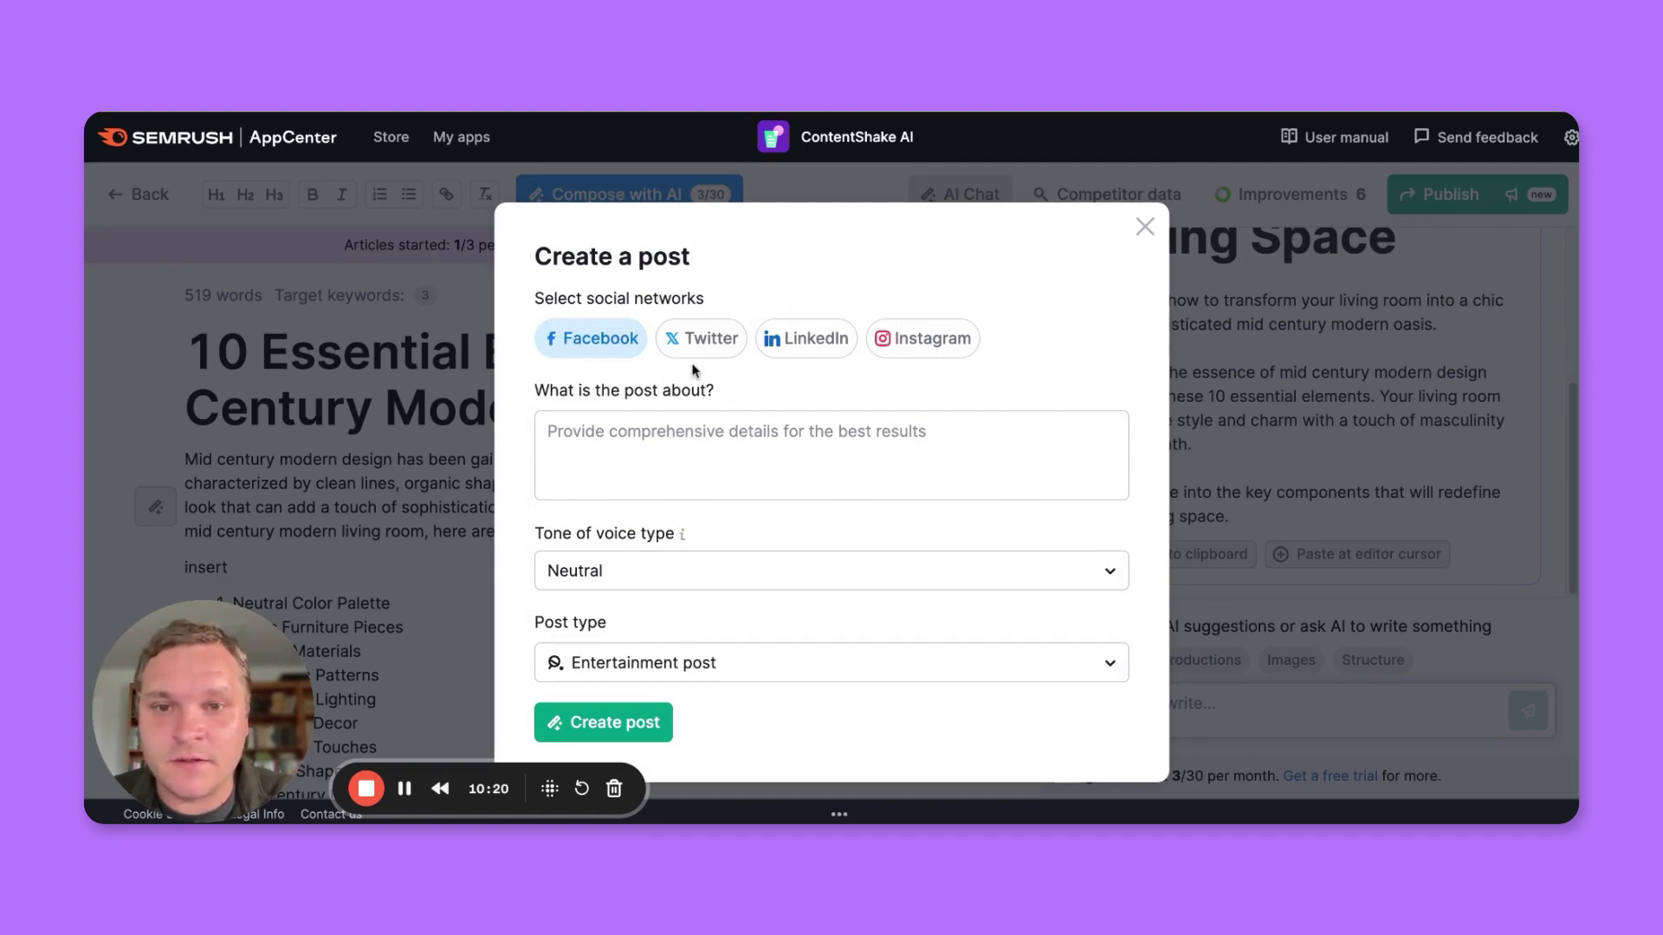
{"action": "left_click", "coordinate": [709, 341]}
{"action": "left_click", "coordinate": [805, 341]}
{"action": "left_click", "coordinate": [925, 340]}
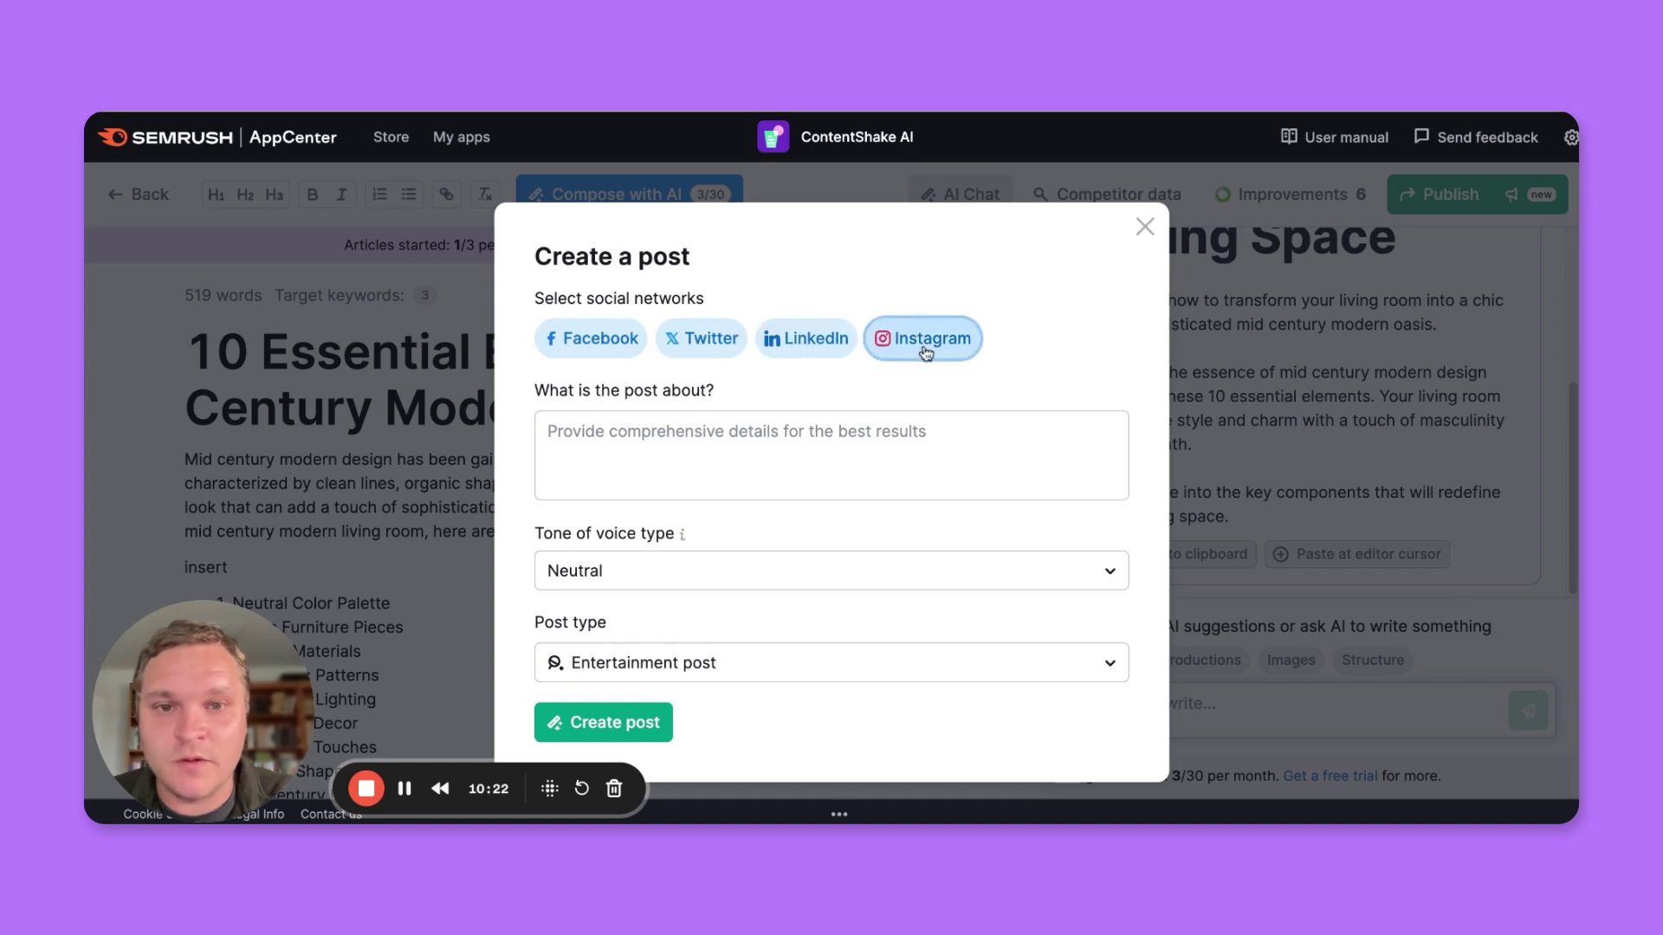
{"action": "left_click", "coordinate": [705, 338]}
{"action": "left_click", "coordinate": [804, 344]}
{"action": "left_click", "coordinate": [894, 344]}
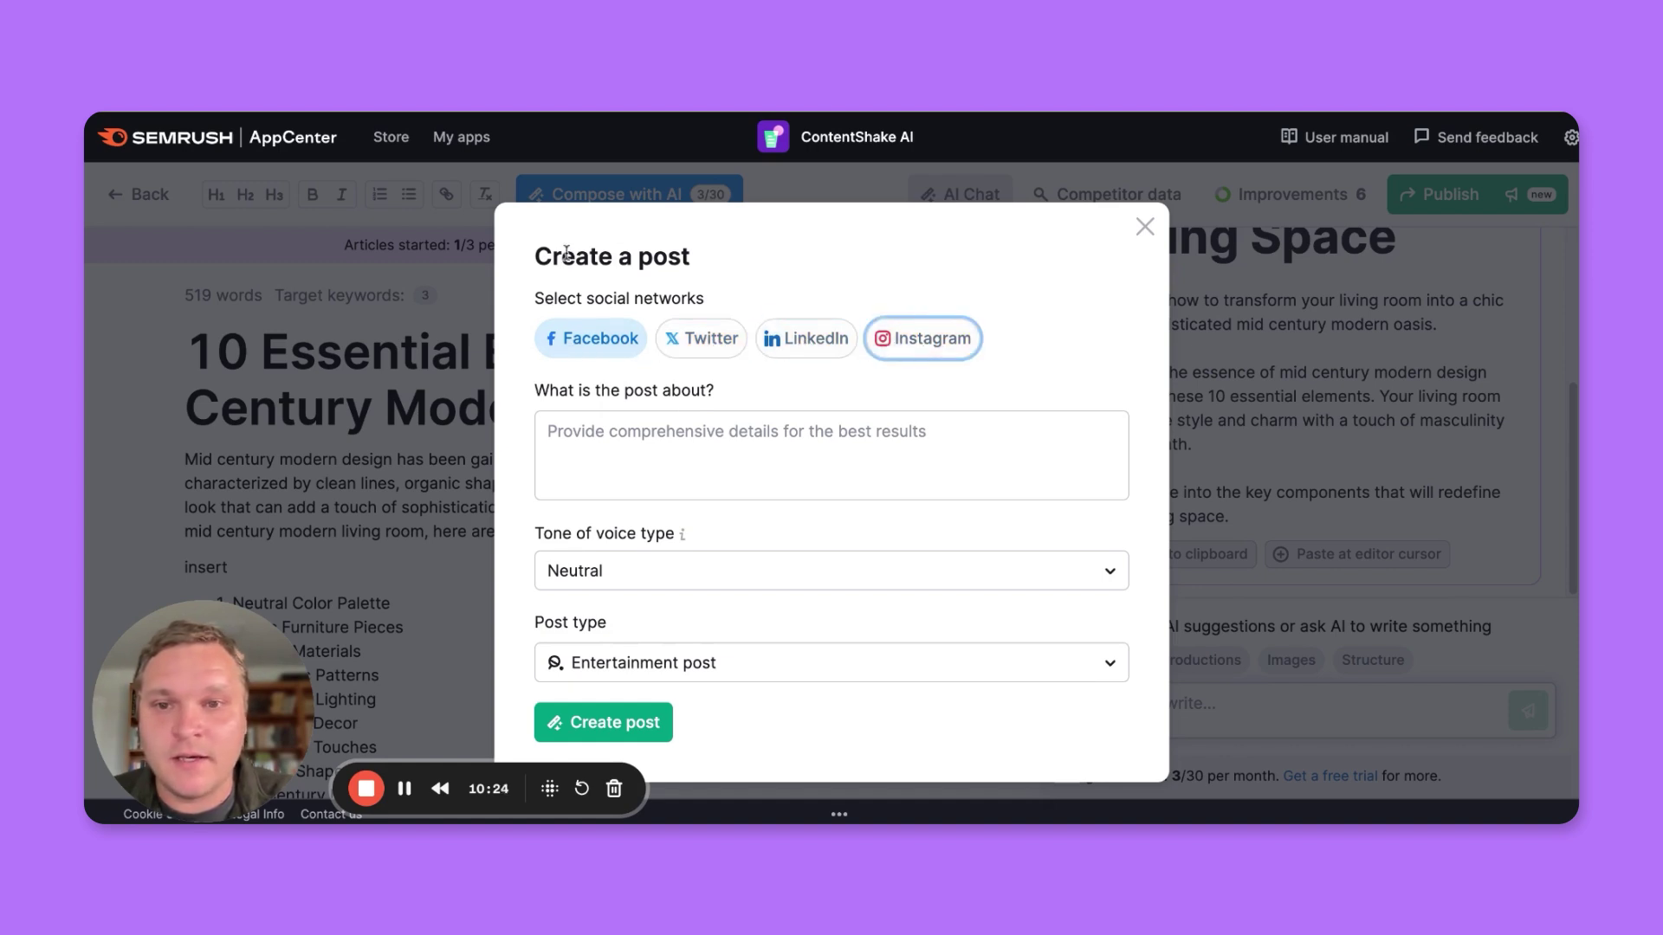
- Describe the post topic and choose a Very casual tone and Educational post type
{"action": "left_click", "coordinate": [629, 433]}
{"action": "type", "text": "Es"}
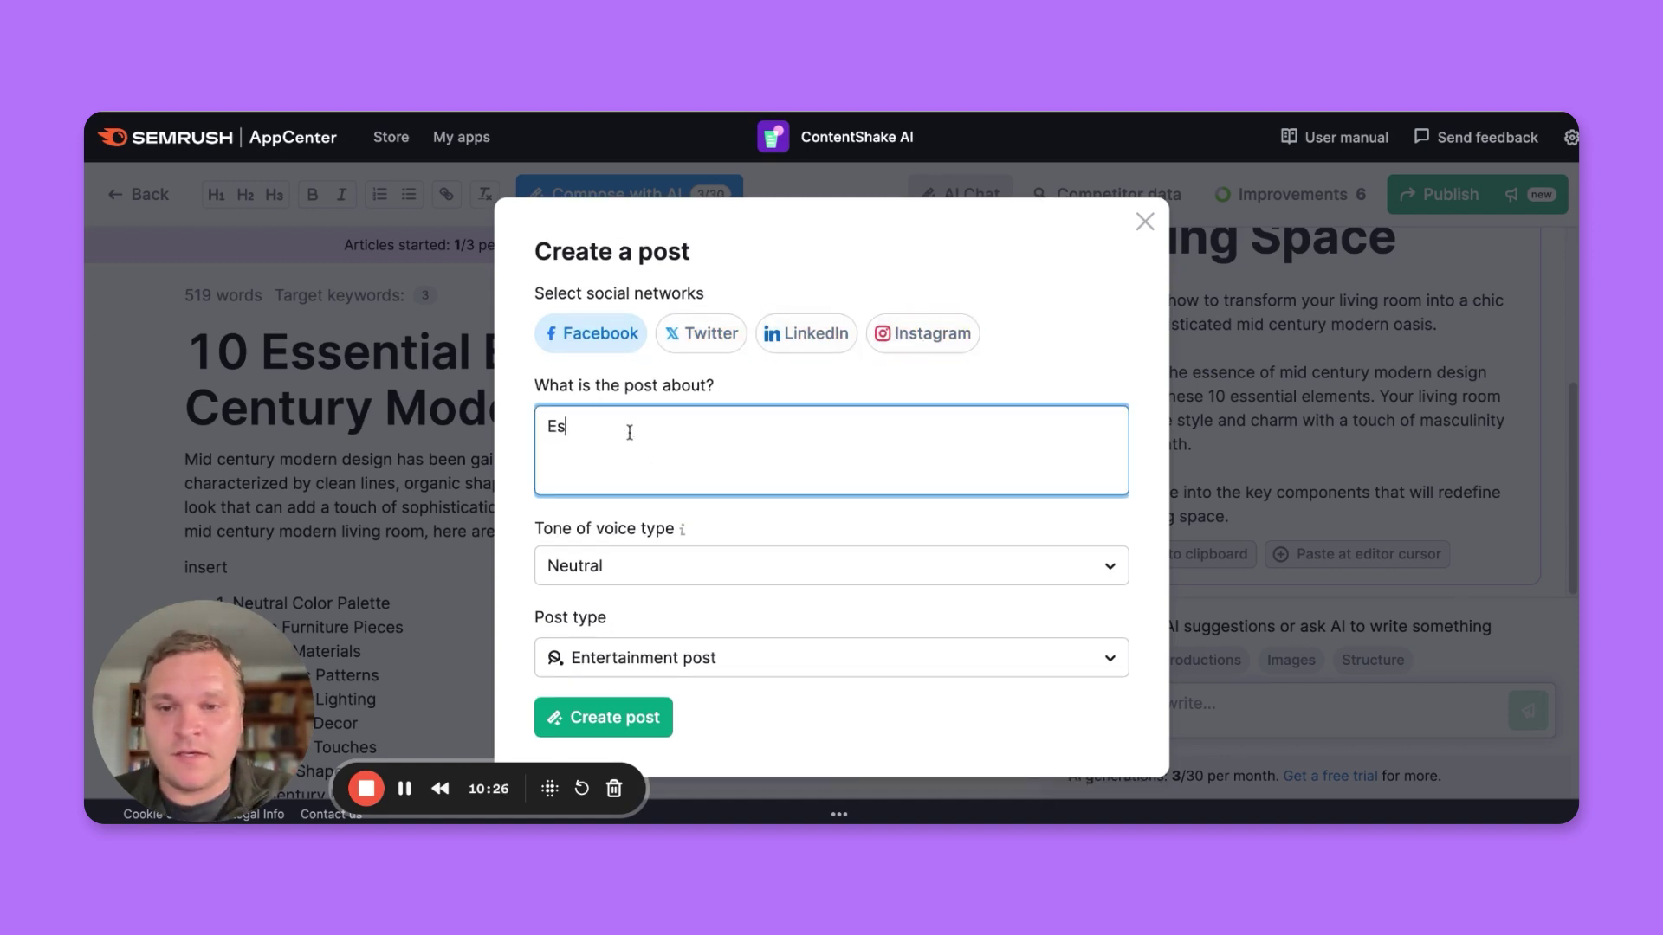
{"action": "type", "text": "sential elements"}
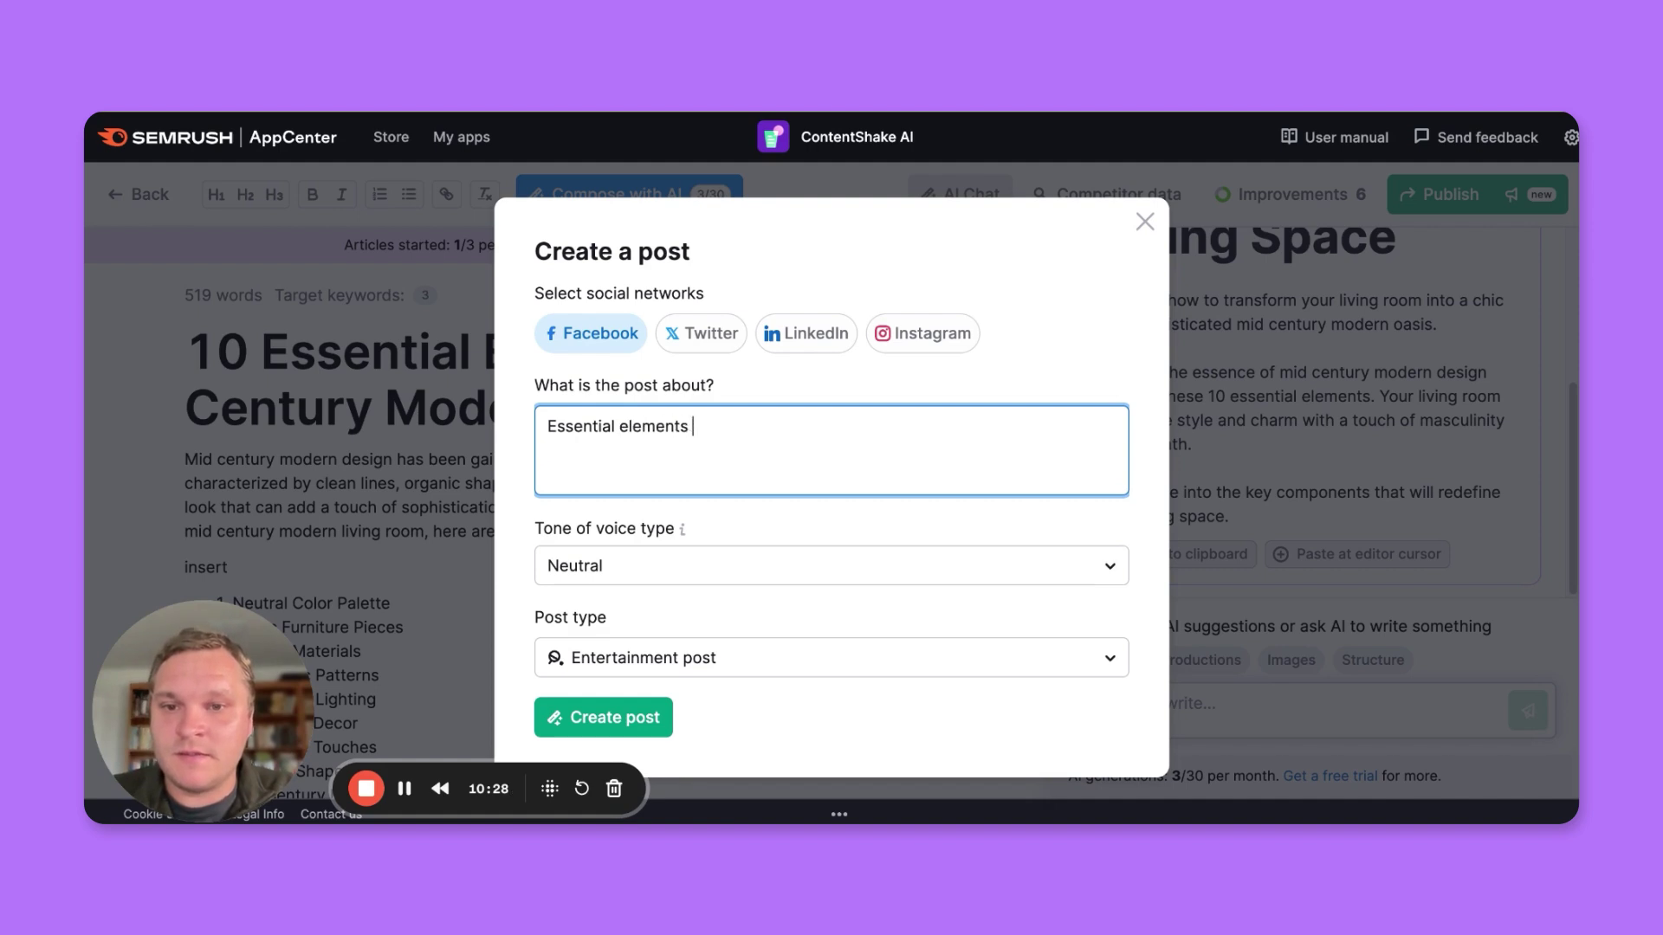
{"action": "type", "text": " for mid century"}
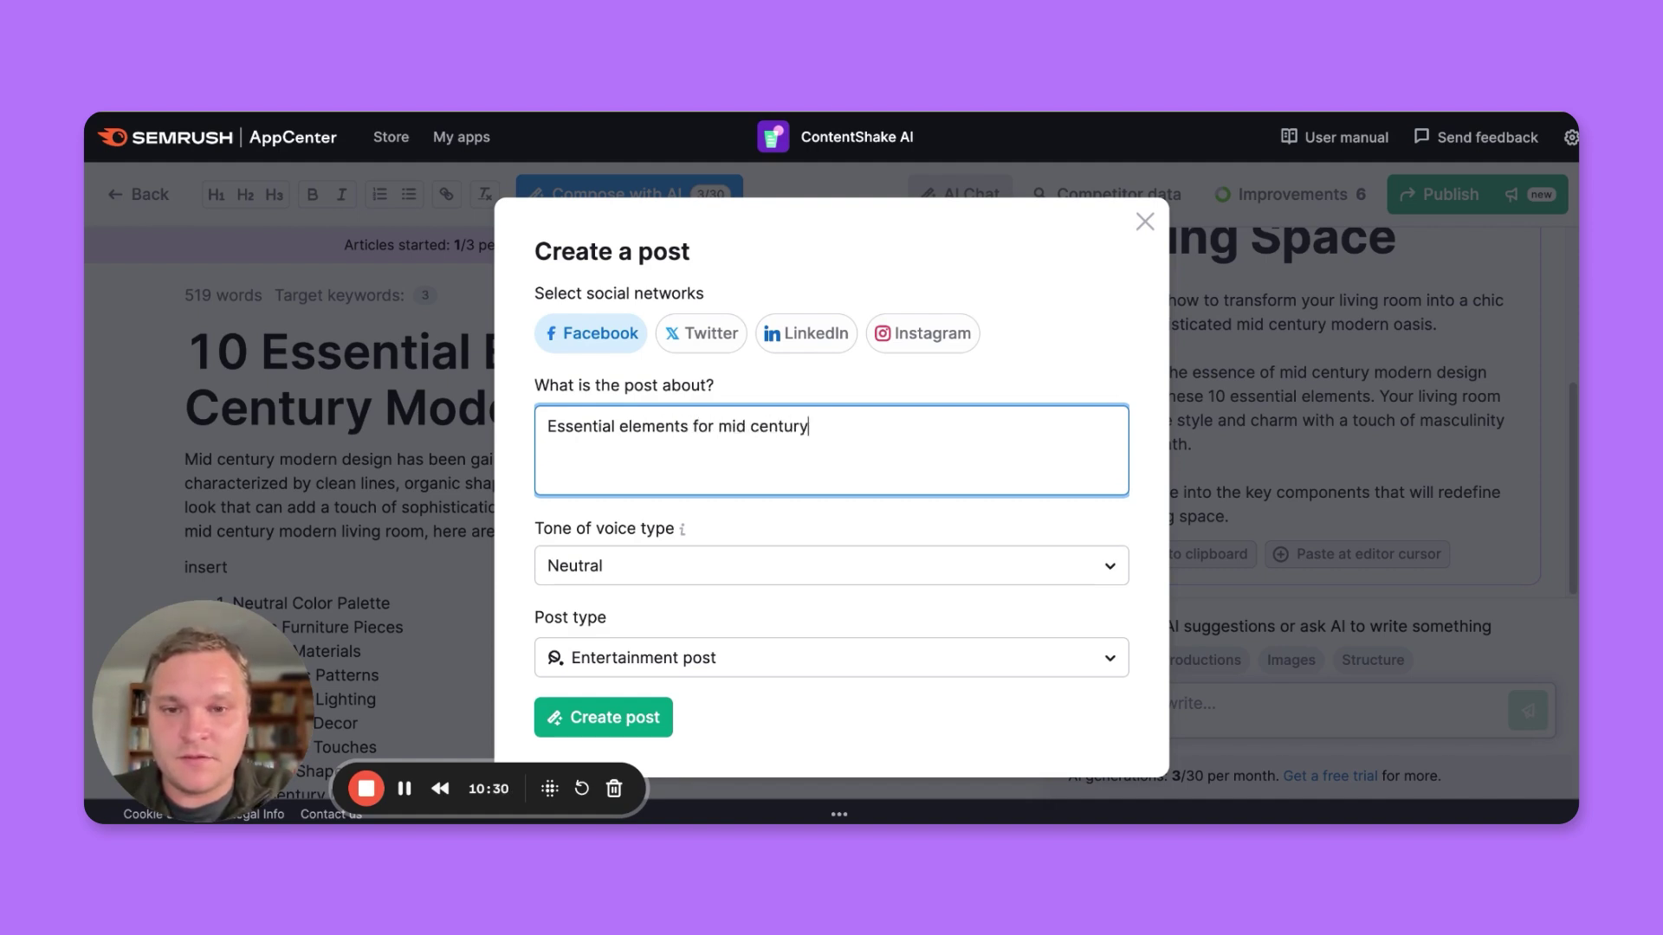
{"action": "type", "text": " modern l"}
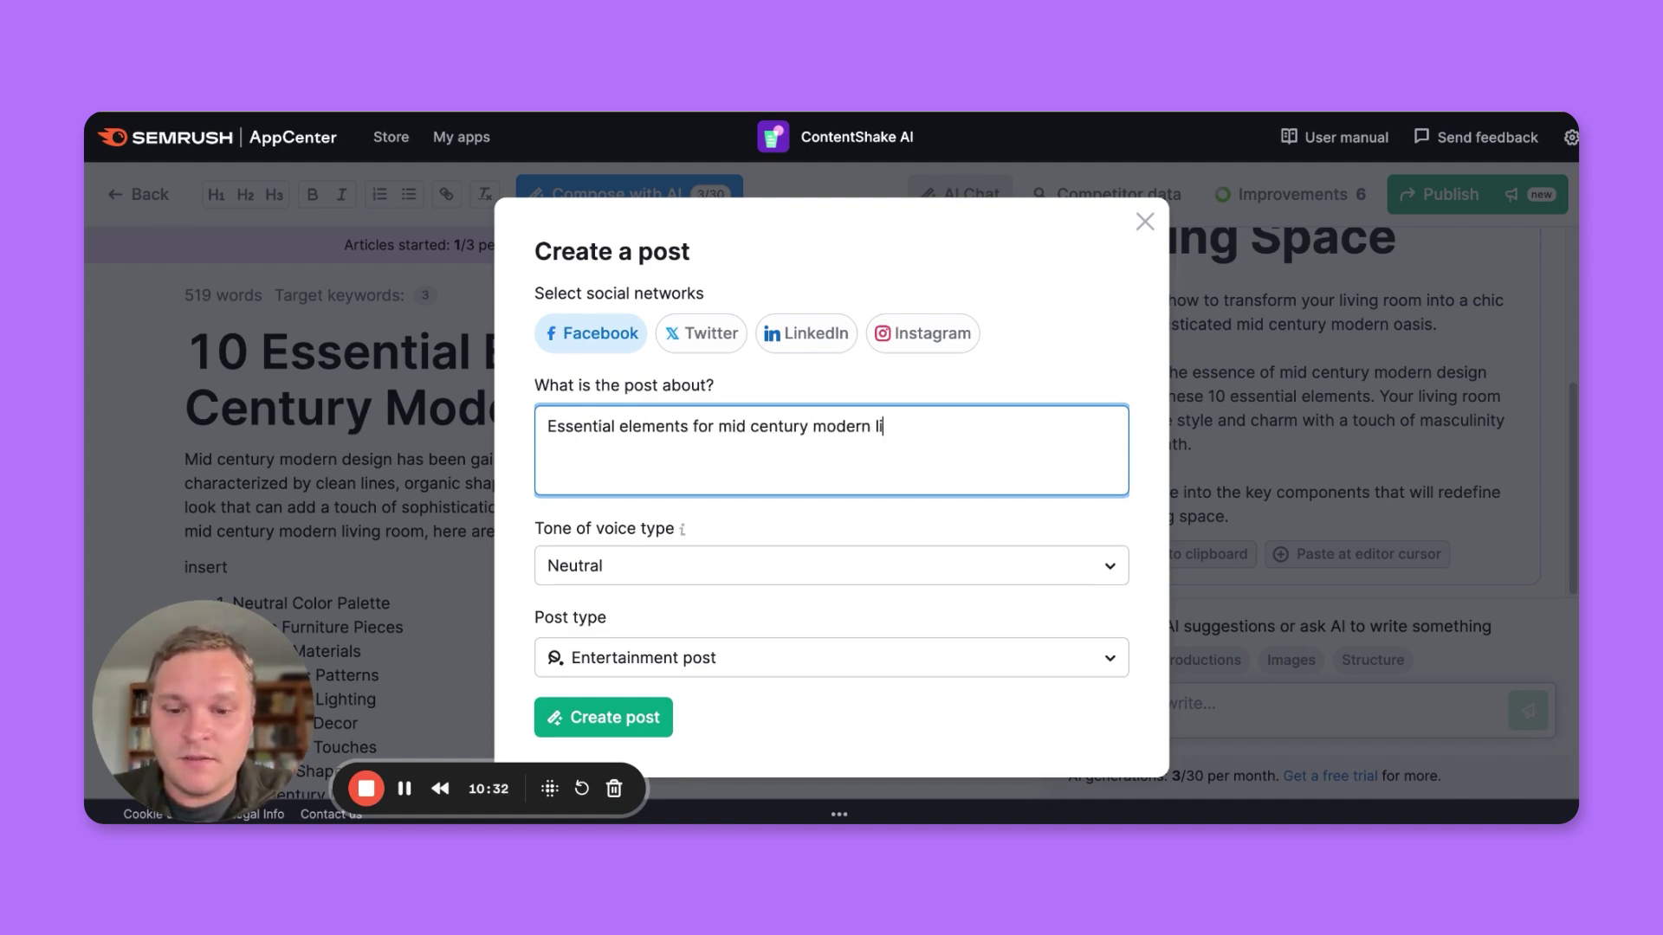
{"action": "type", "text": "iving rooms"}
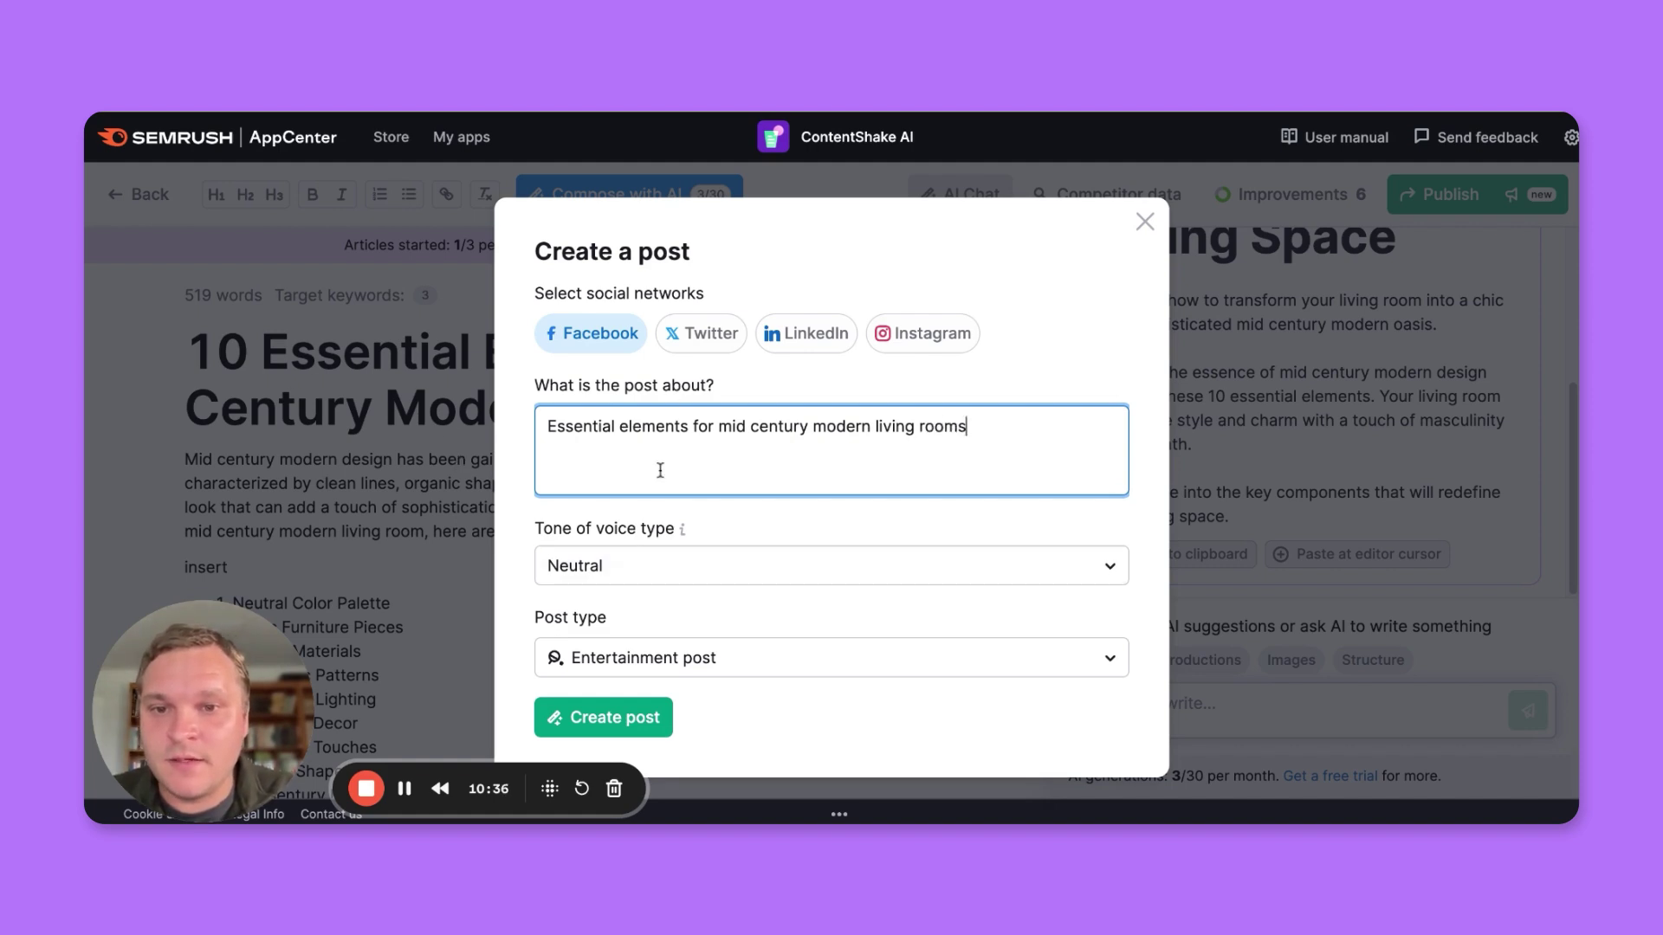
{"action": "left_click", "coordinate": [624, 547]}
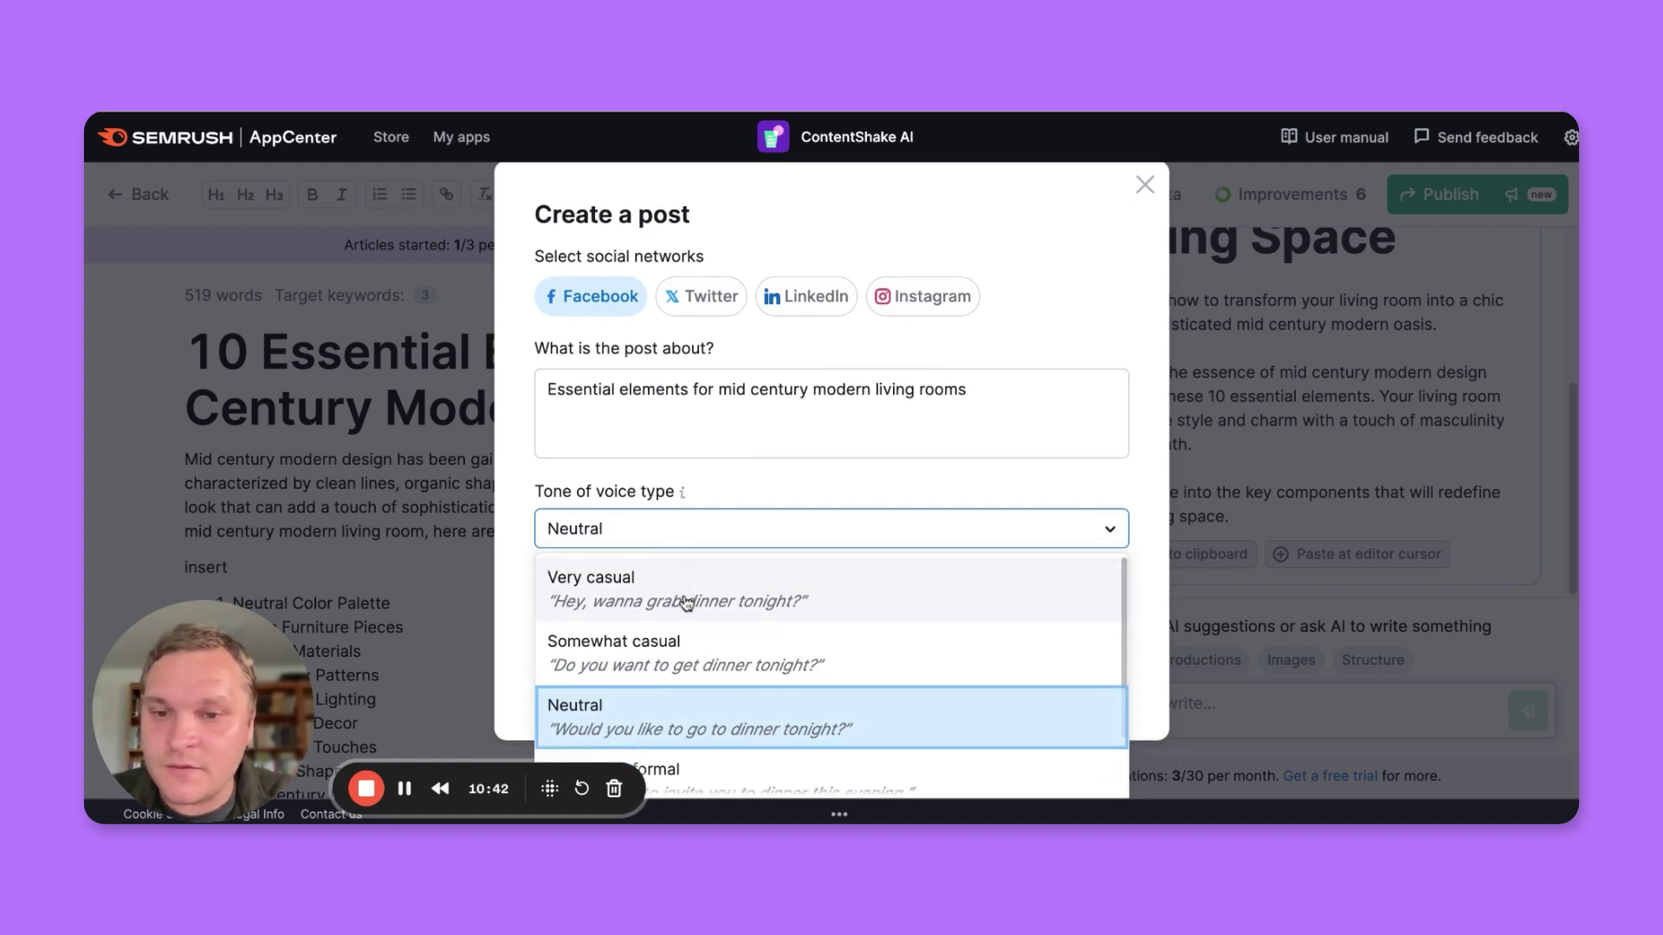
{"action": "scroll", "coordinate": [681, 572], "scroll_direction": "down", "scroll_amount": 2}
{"action": "scroll", "coordinate": [689, 628], "scroll_direction": "up", "scroll_amount": 2}
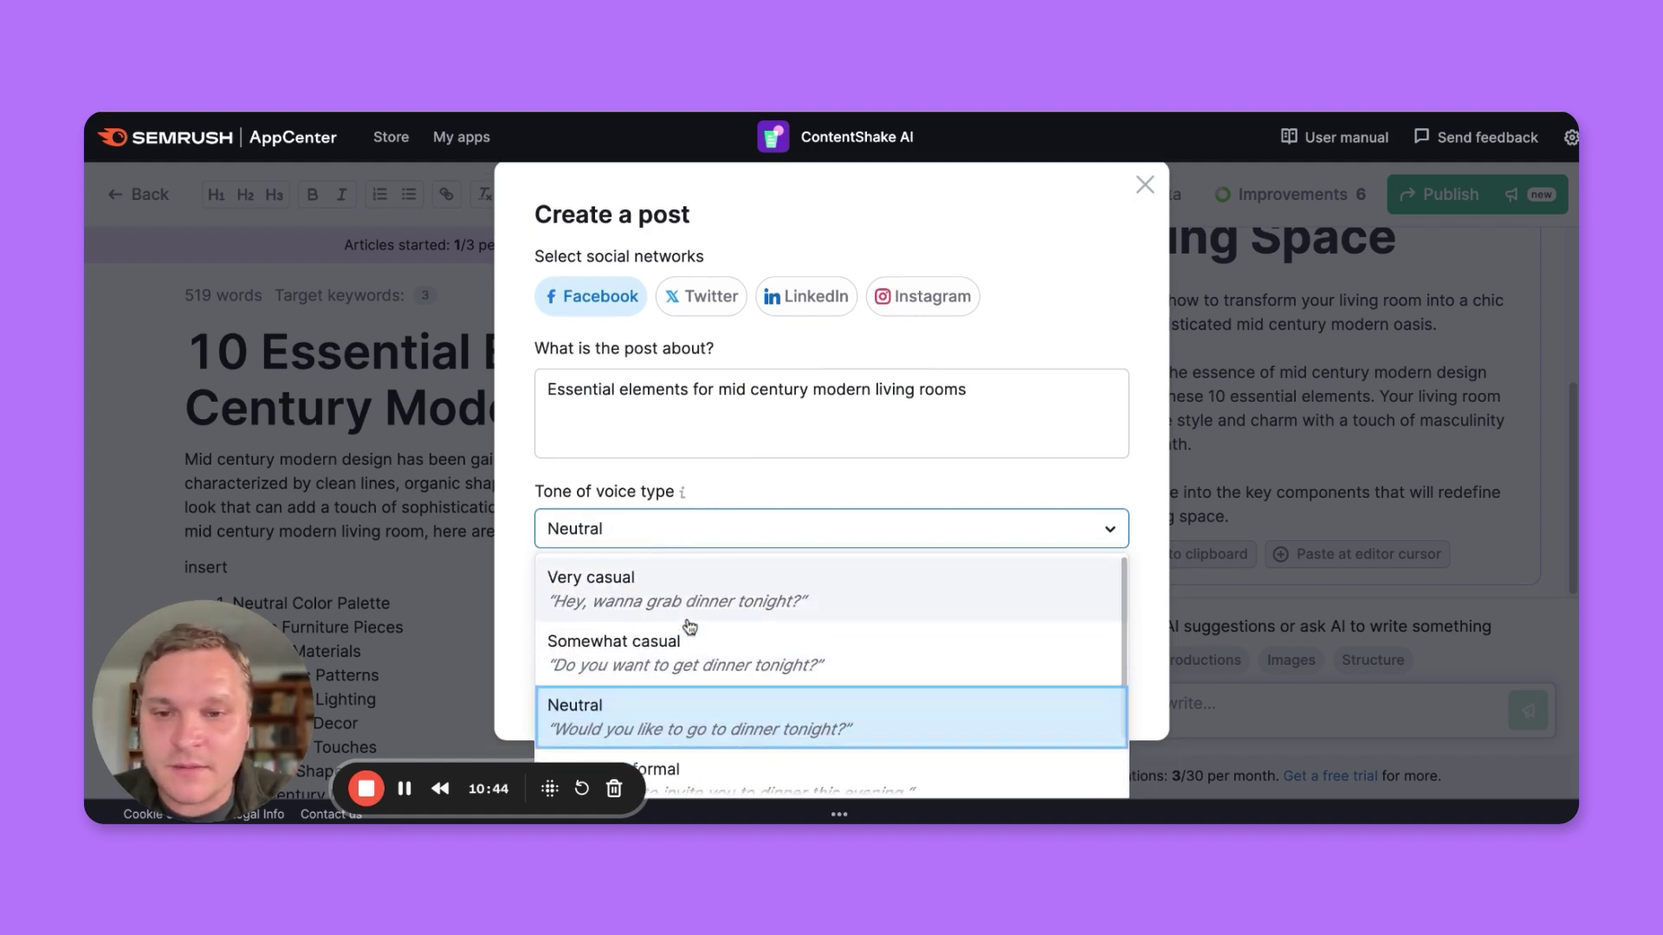
{"action": "left_click", "coordinate": [660, 591]}
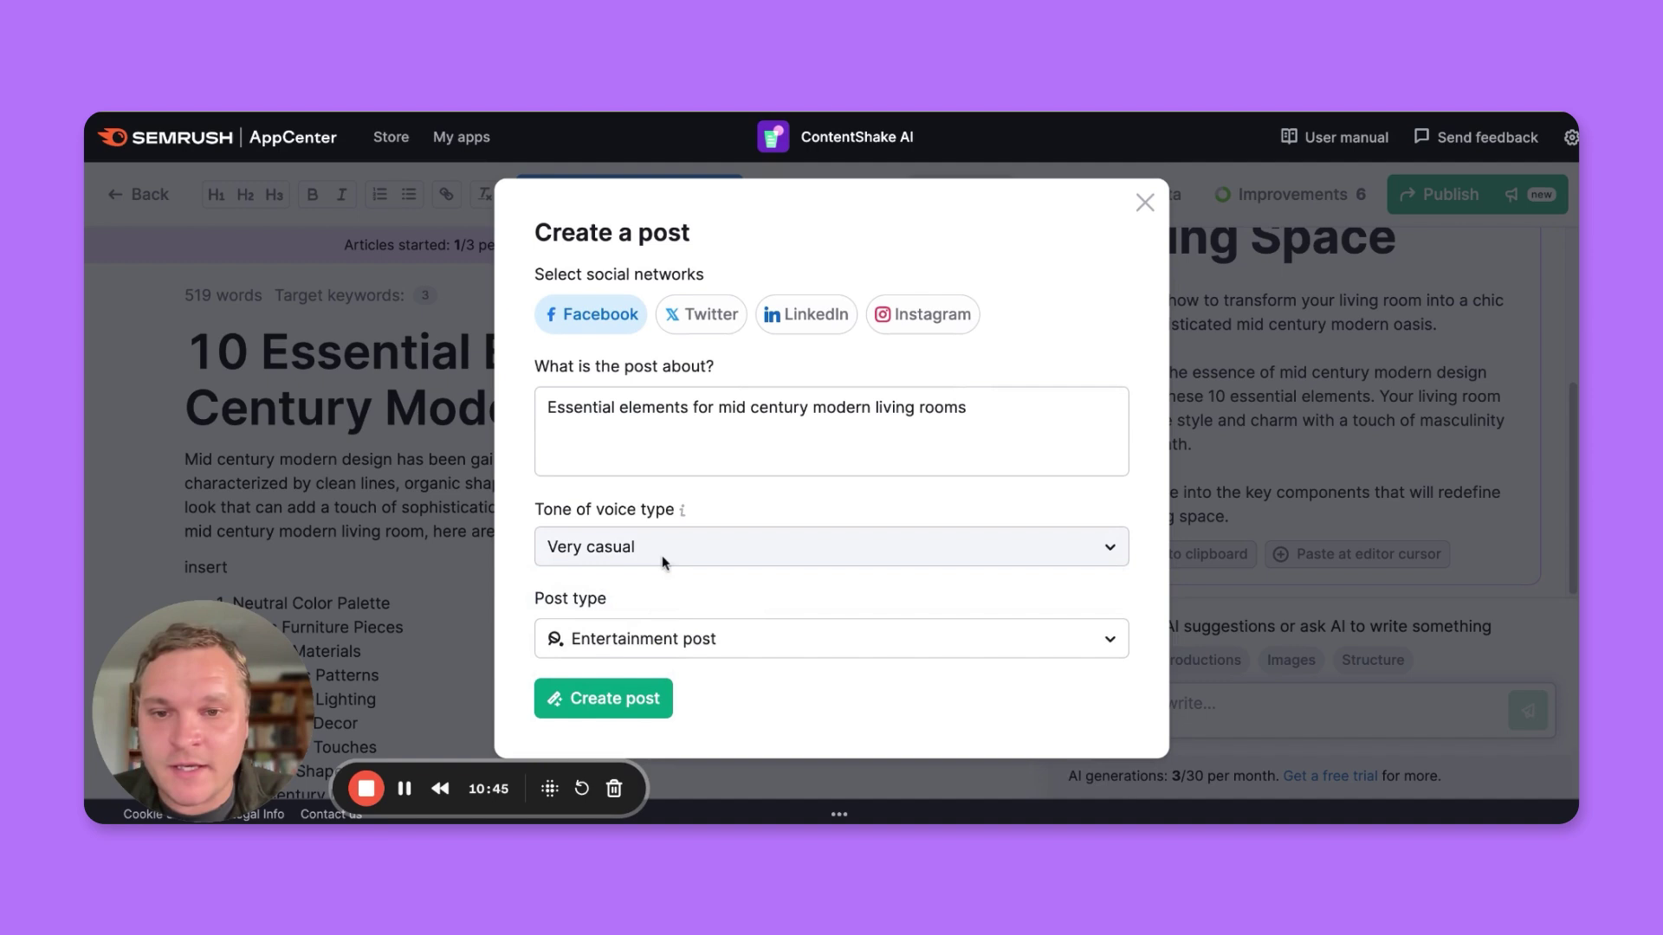
{"action": "left_click", "coordinate": [726, 644]}
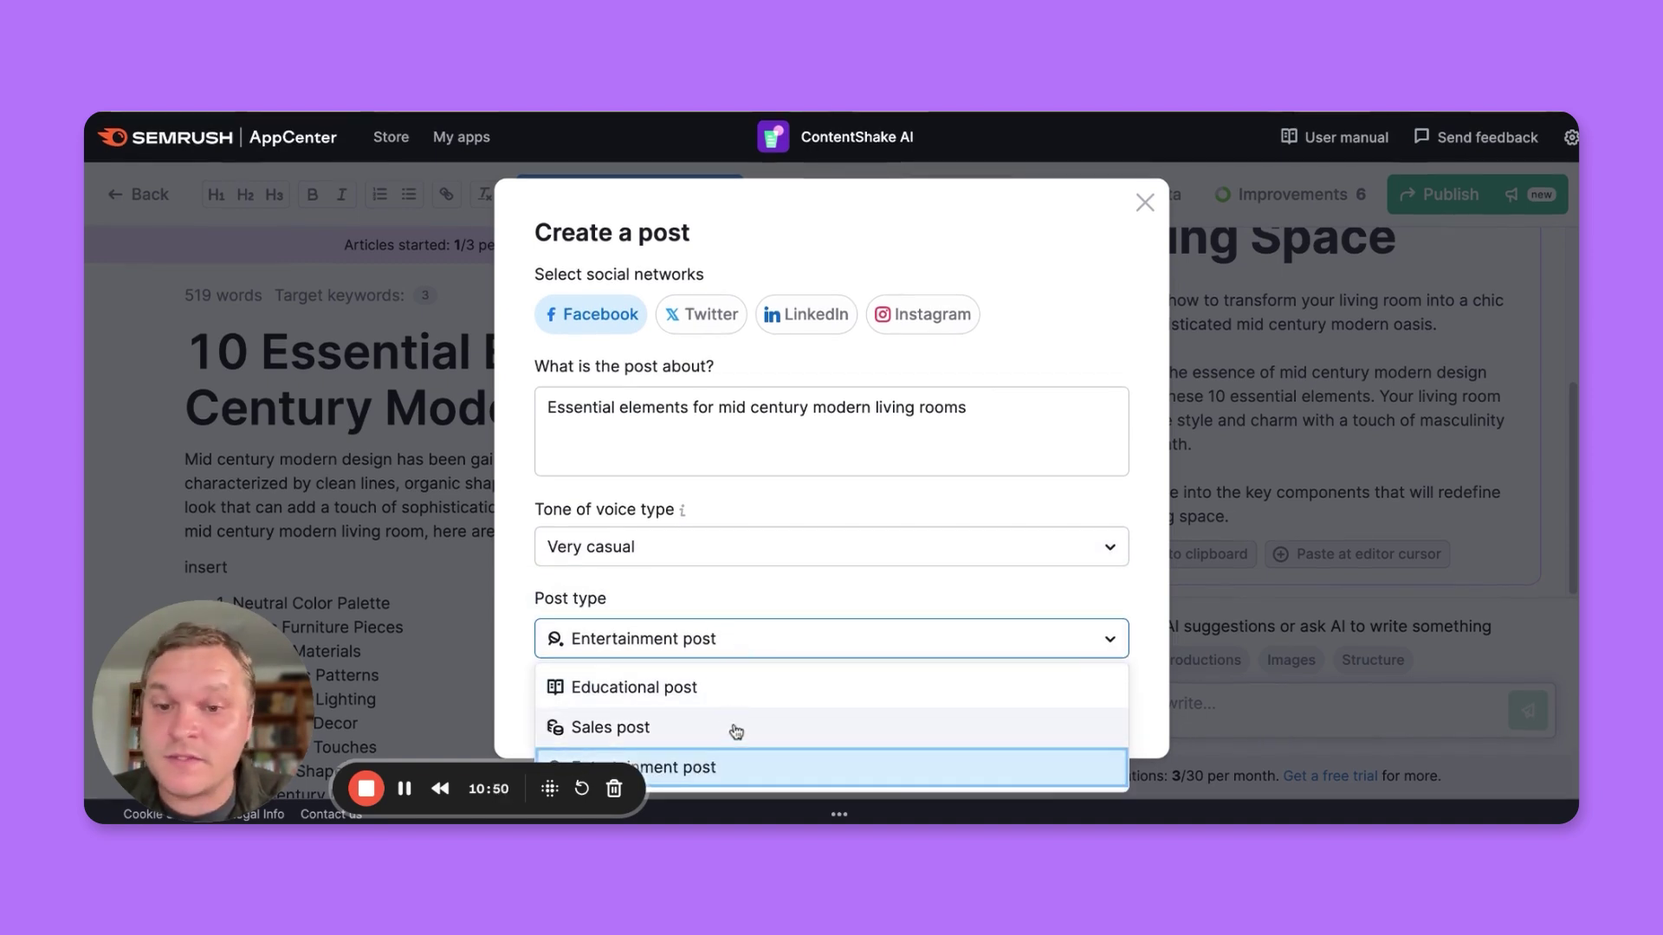
{"action": "left_click", "coordinate": [722, 701]}
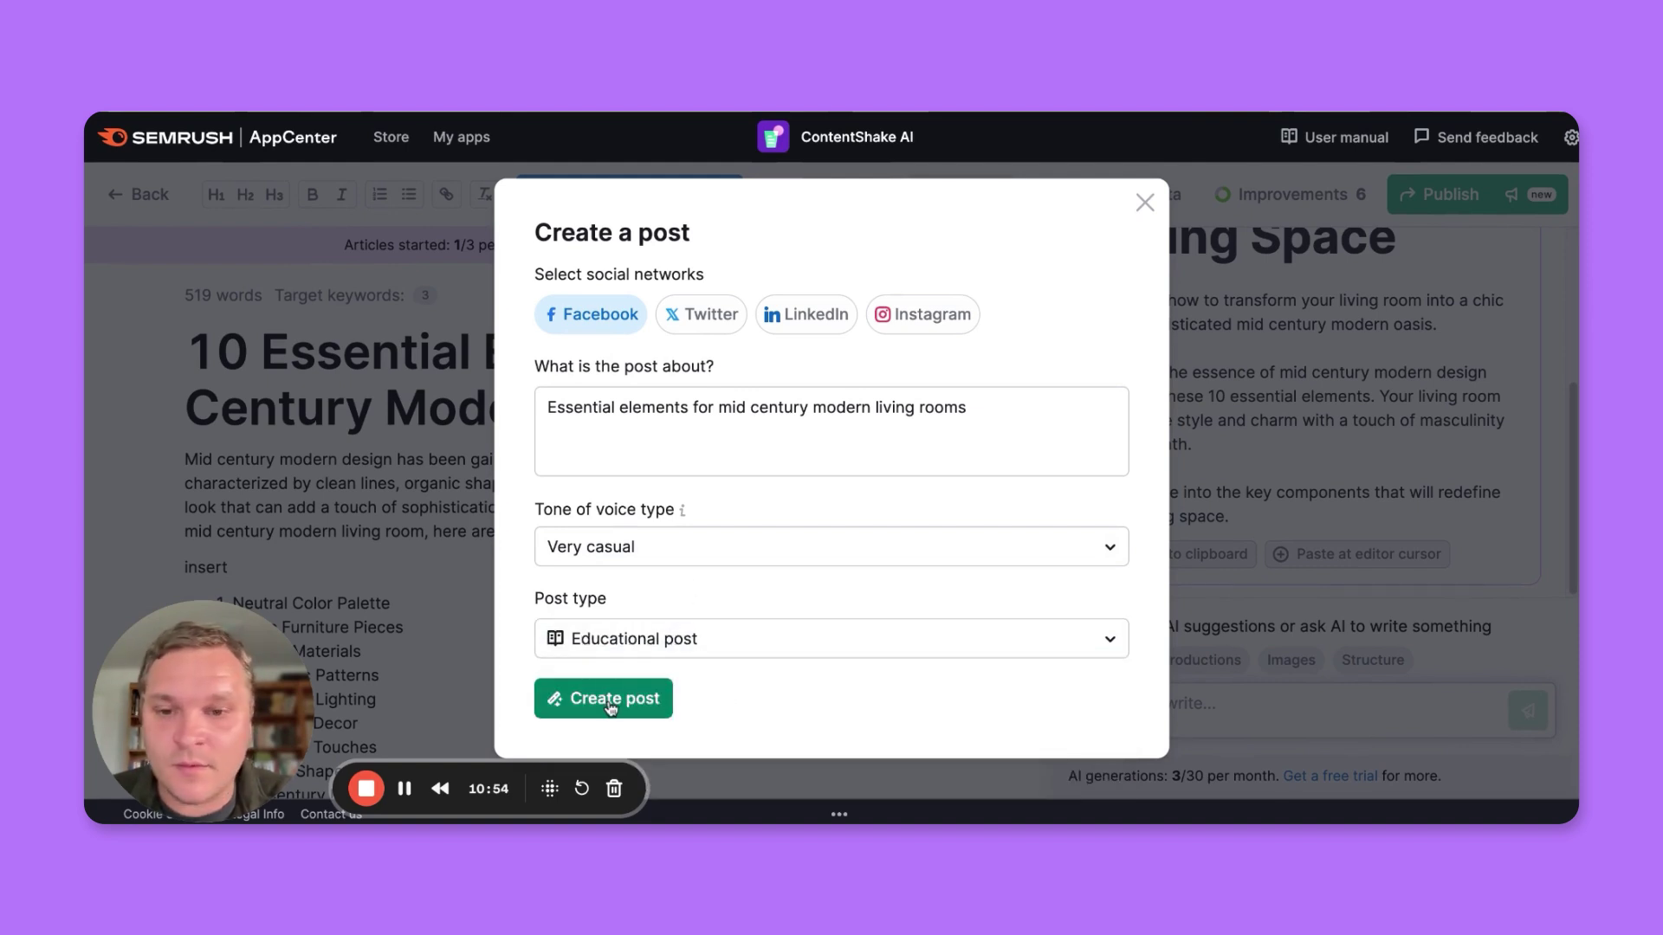
- Generate Facebook Posts #1–#3 with hashtags and photos for the mid century modern living room article
{"action": "left_click", "coordinate": [580, 706]}
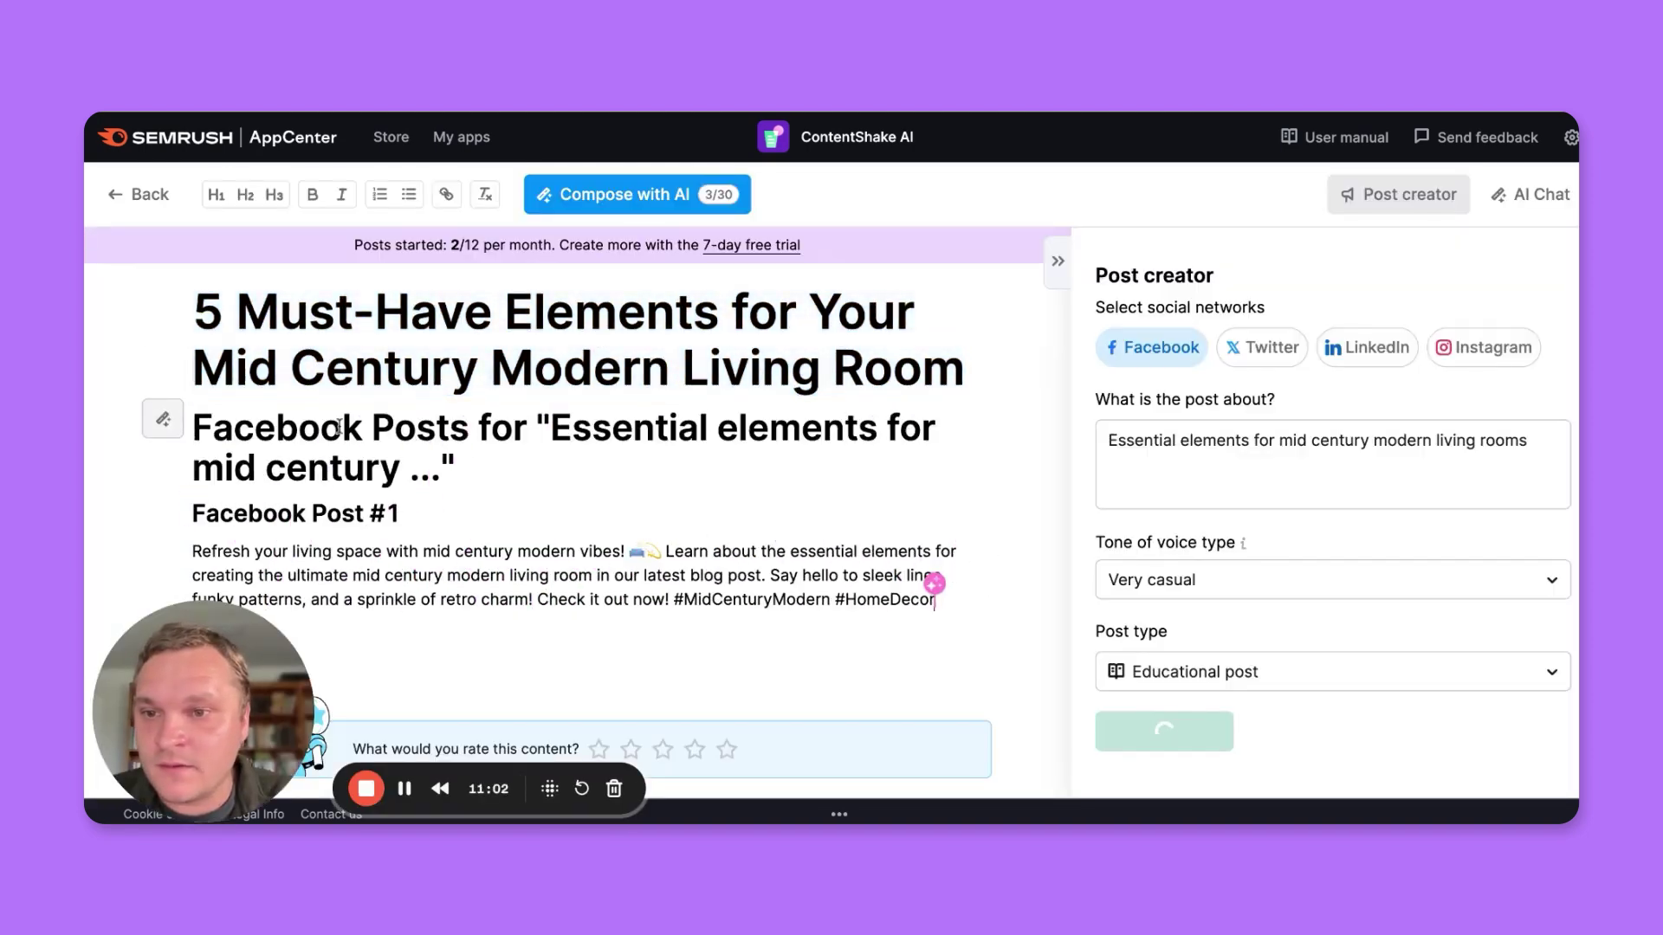
{"action": "scroll", "coordinate": [458, 477], "scroll_direction": "down", "scroll_amount": 1}
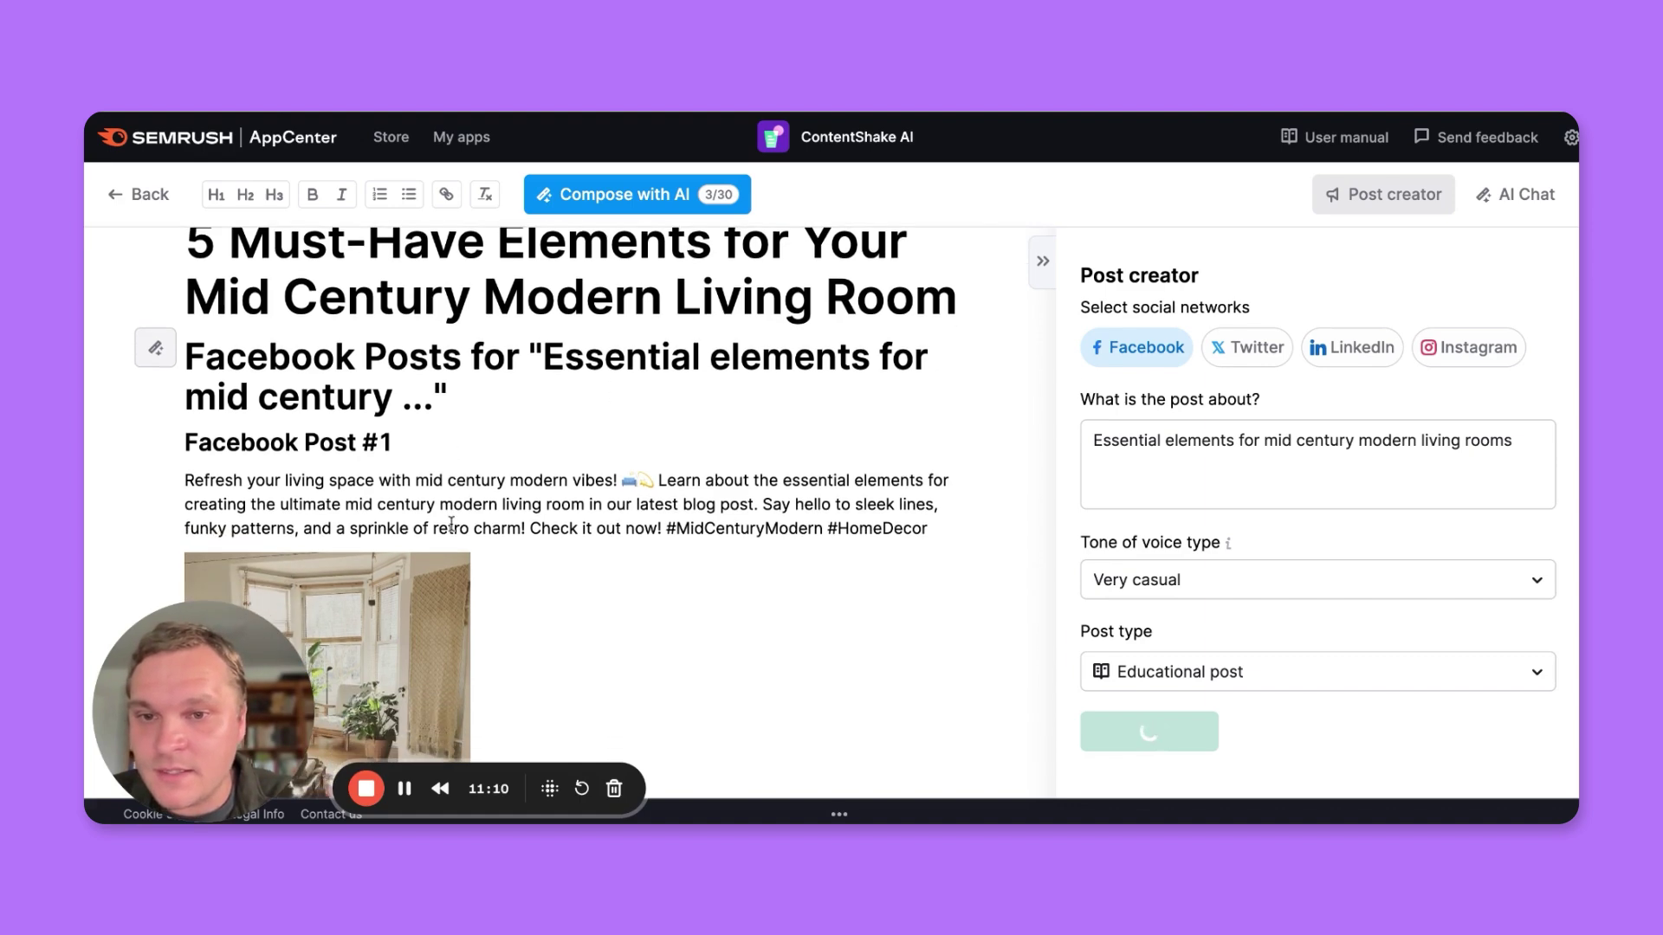
{"action": "scroll", "coordinate": [363, 489], "scroll_direction": "down", "scroll_amount": 3}
{"action": "scroll", "coordinate": [363, 488], "scroll_direction": "up", "scroll_amount": 2}
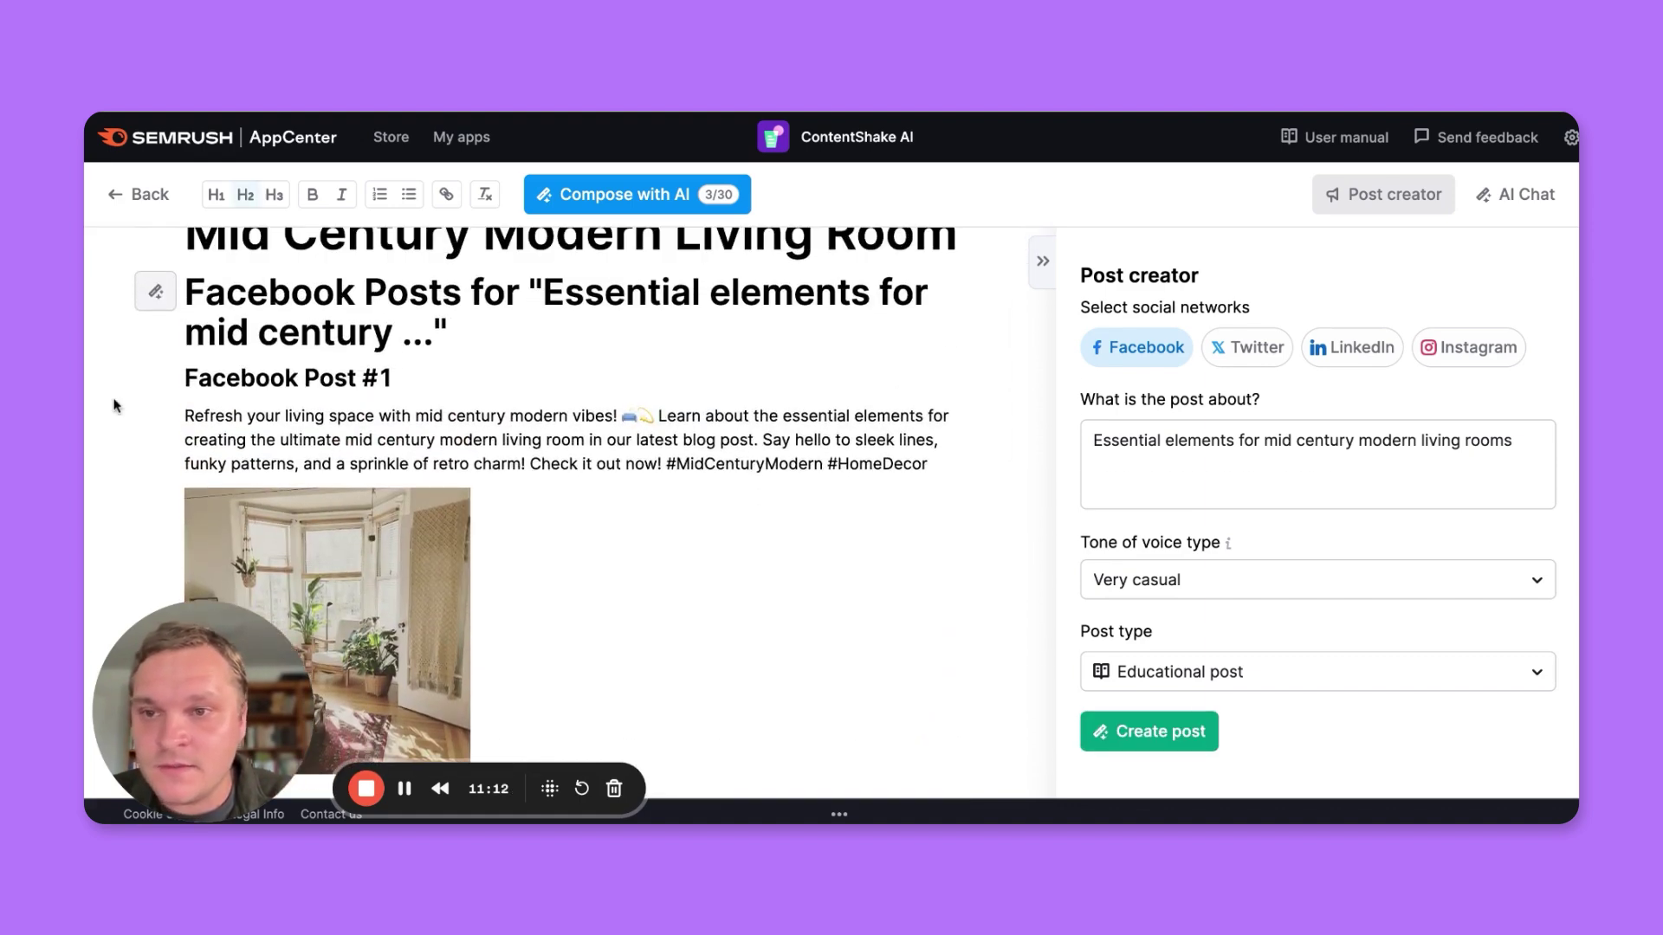
{"action": "left_click_drag", "start_coordinate": [663, 416], "coordinate": [618, 416]}
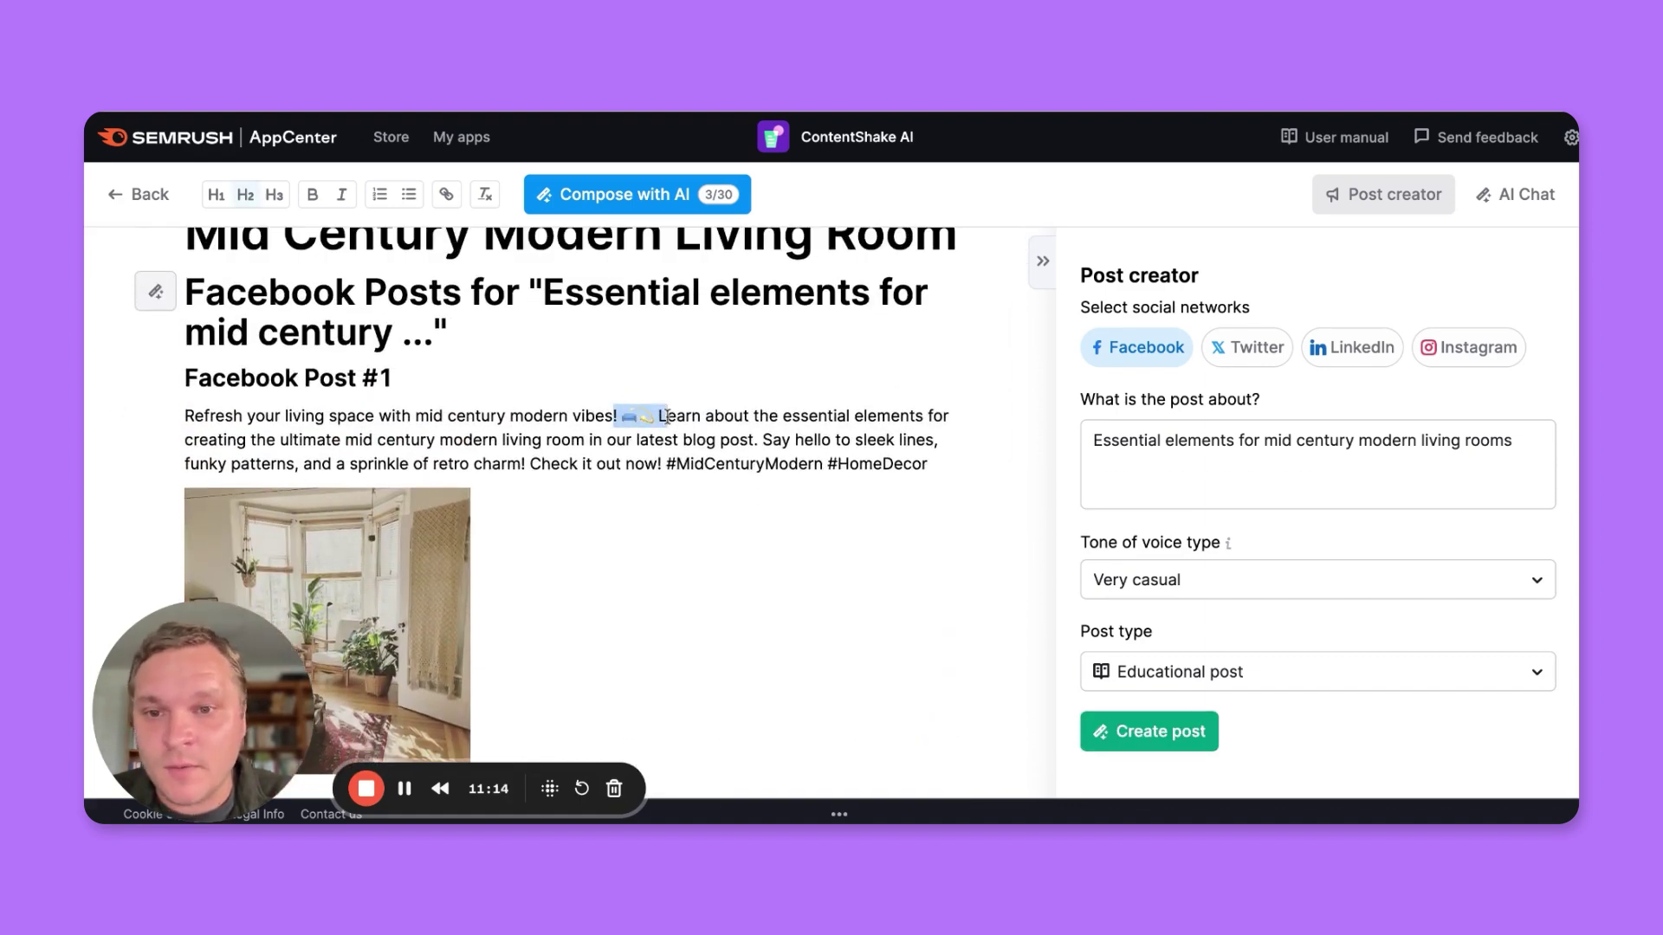
{"action": "left_click", "coordinate": [395, 415]}
{"action": "scroll", "coordinate": [395, 415], "scroll_direction": "down", "scroll_amount": 1}
{"action": "scroll", "coordinate": [397, 415], "scroll_direction": "down", "scroll_amount": 3}
{"action": "scroll", "coordinate": [398, 414], "scroll_direction": "down", "scroll_amount": 2}
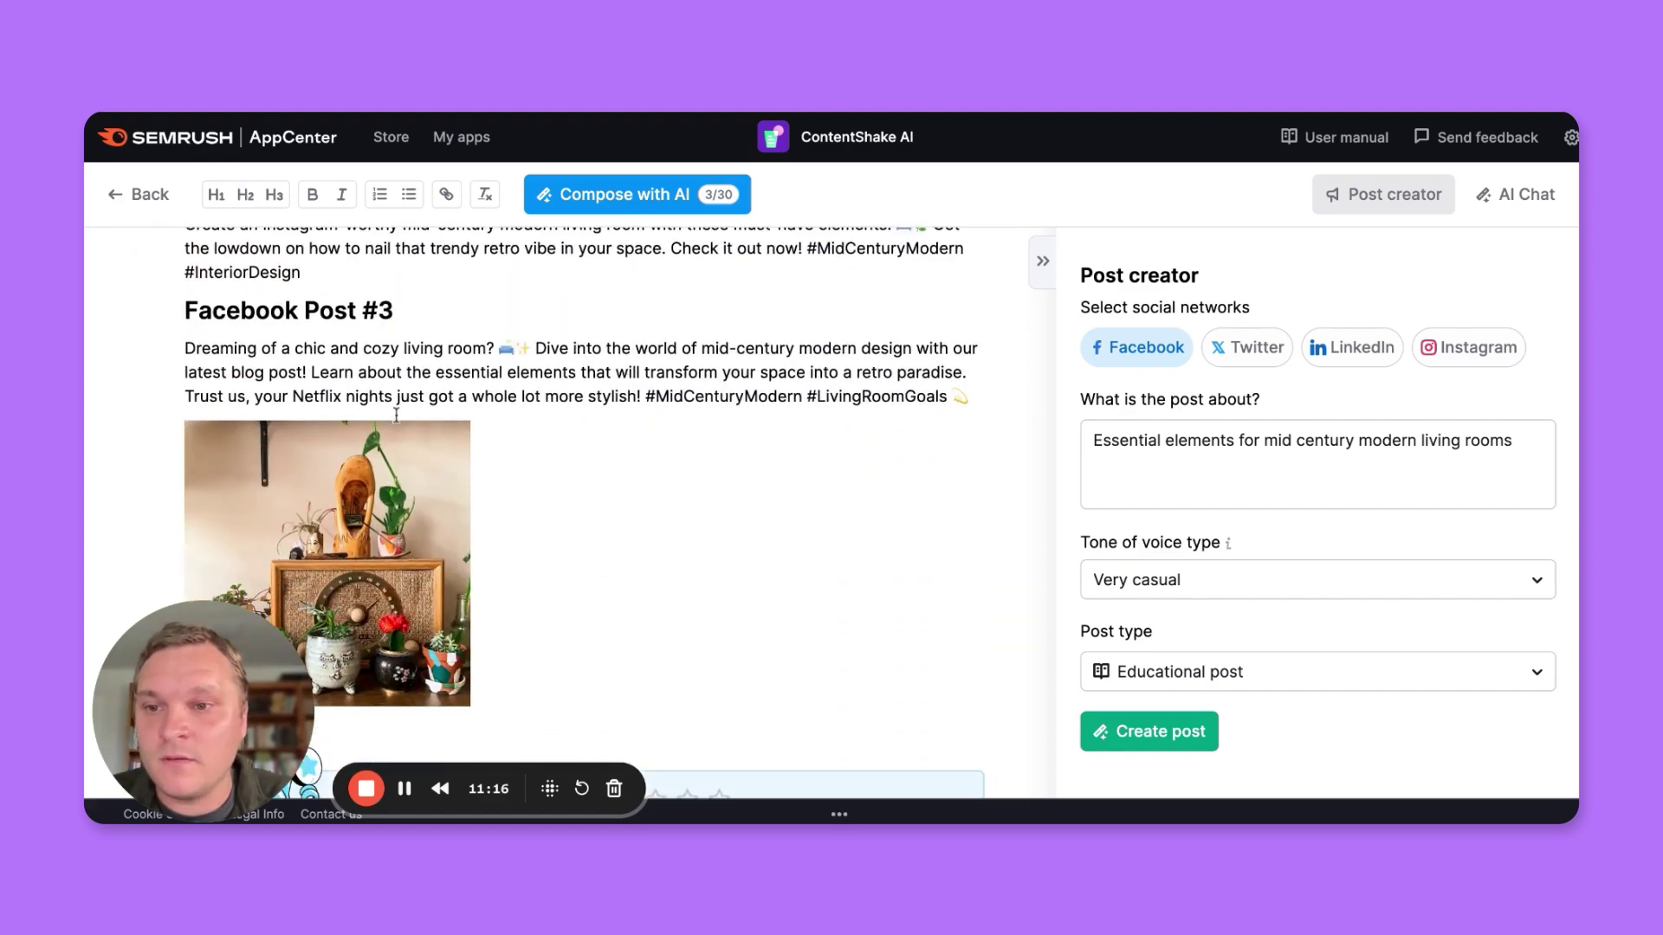
{"action": "scroll", "coordinate": [584, 513], "scroll_direction": "down", "scroll_amount": 1}
{"action": "scroll", "coordinate": [570, 504], "scroll_direction": "up", "scroll_amount": 3}
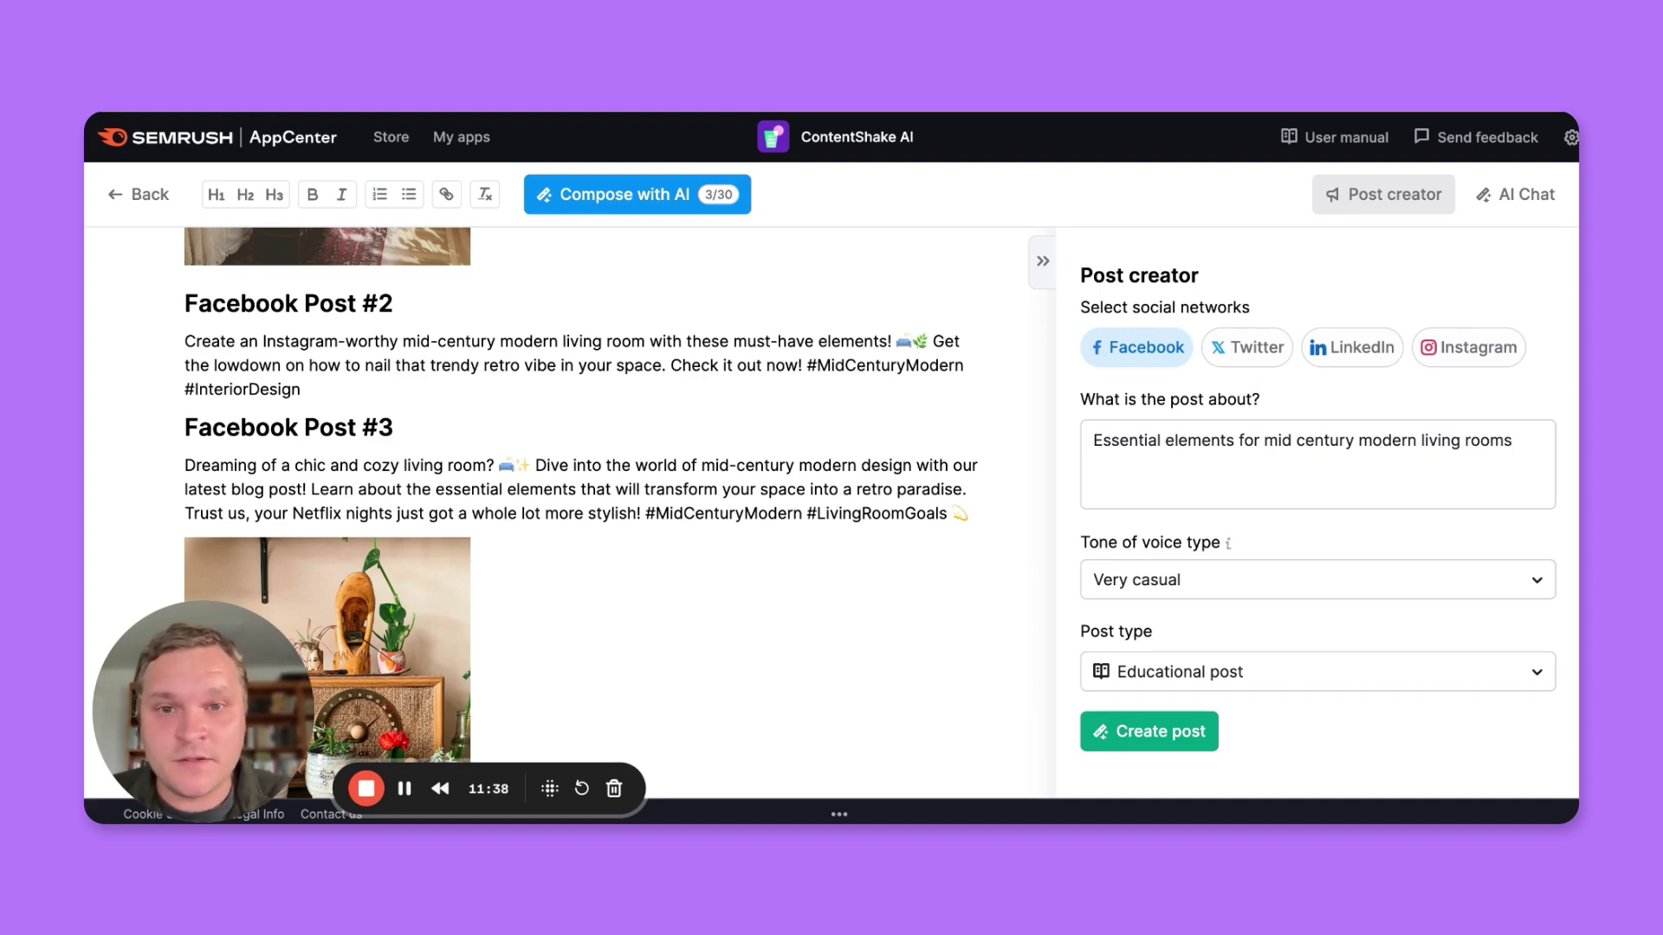
- Return to Semrush home to view Copilot recommendations for the Interior Design Blog
{"action": "left_click", "coordinate": [193, 138]}
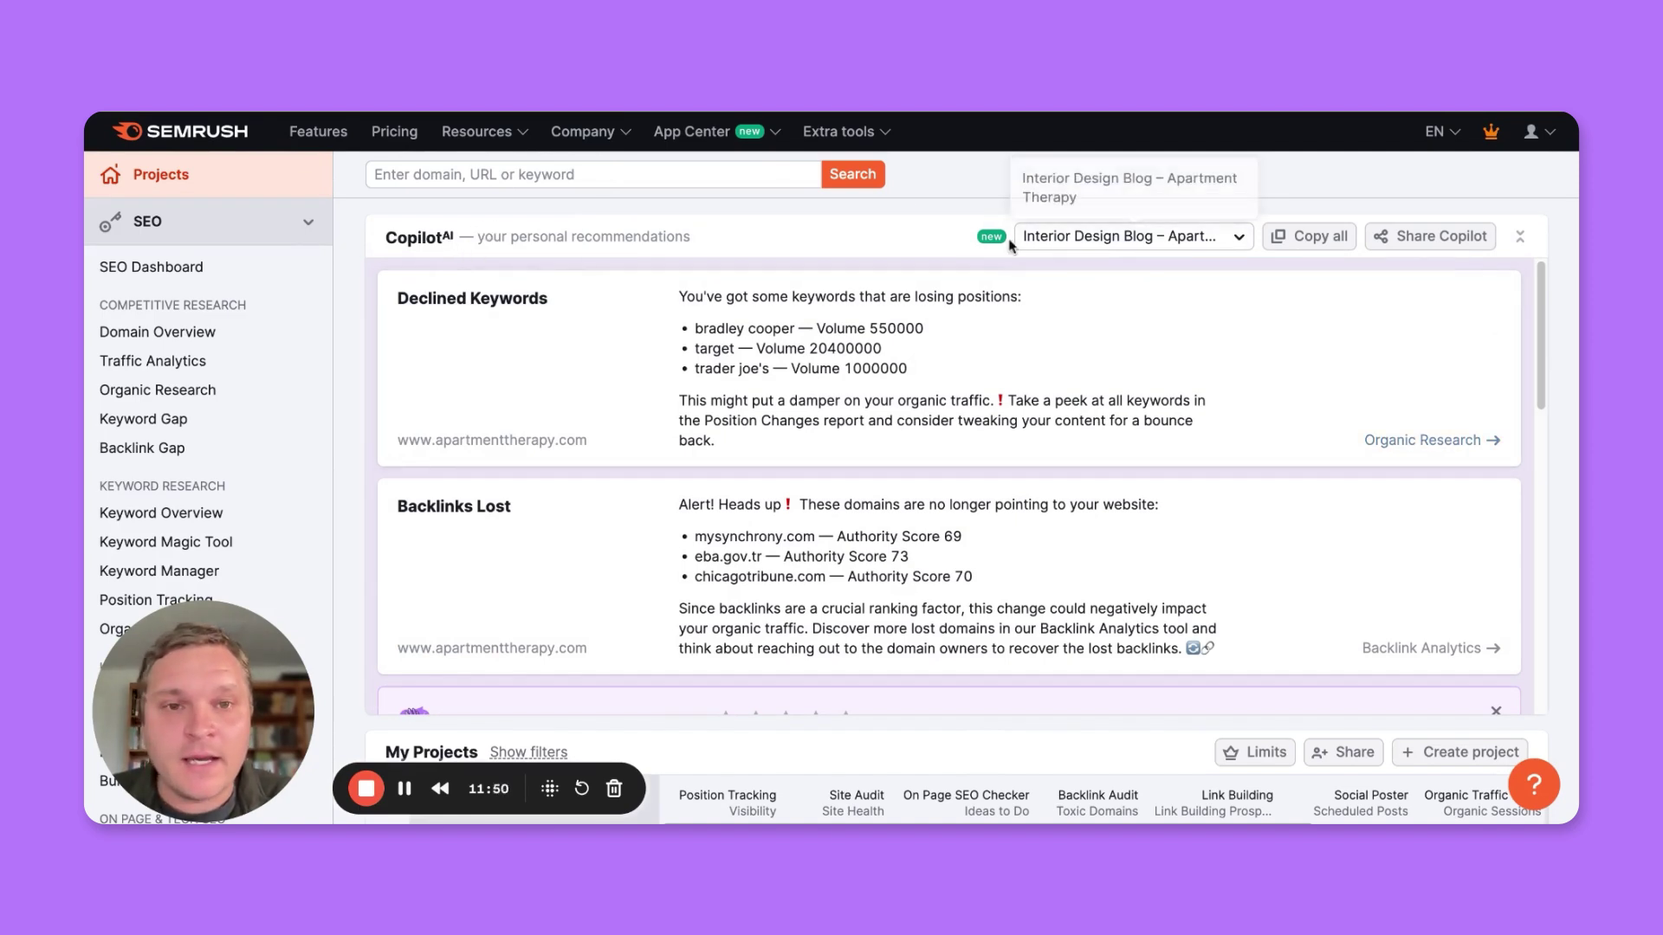
{"action": "scroll", "coordinate": [784, 332], "scroll_direction": "down", "scroll_amount": 2}
{"action": "mouse_move", "coordinate": [936, 312]}
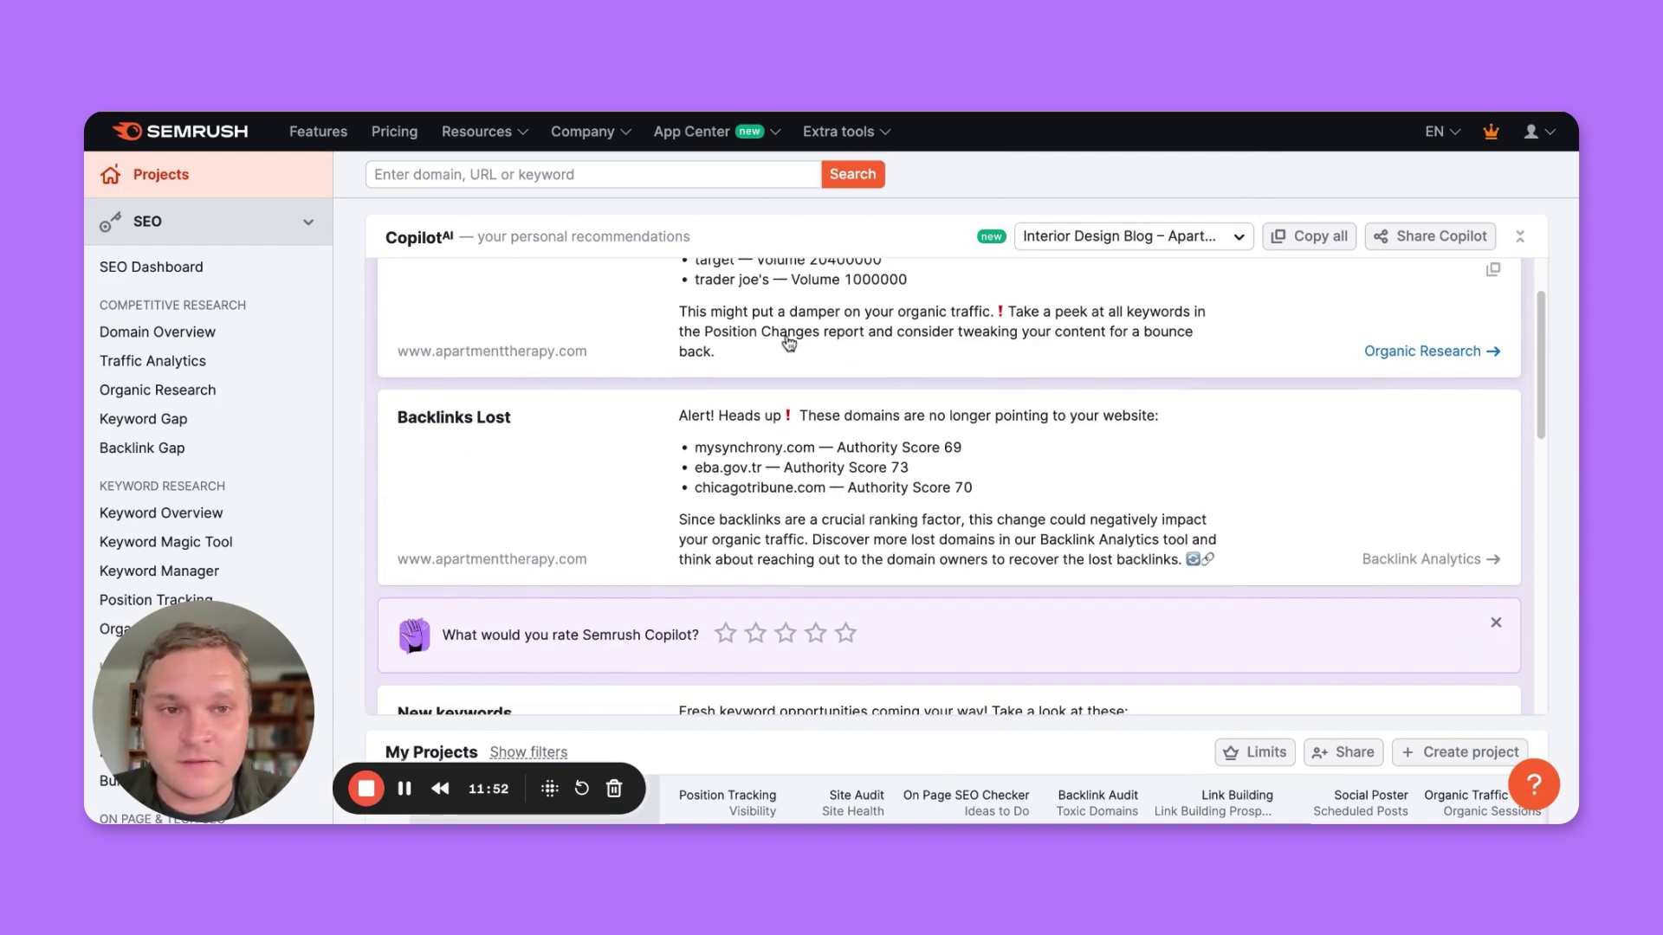
{"action": "scroll", "coordinate": [788, 341], "scroll_direction": "up", "scroll_amount": 1}
{"action": "scroll", "coordinate": [787, 340], "scroll_direction": "up", "scroll_amount": 1}
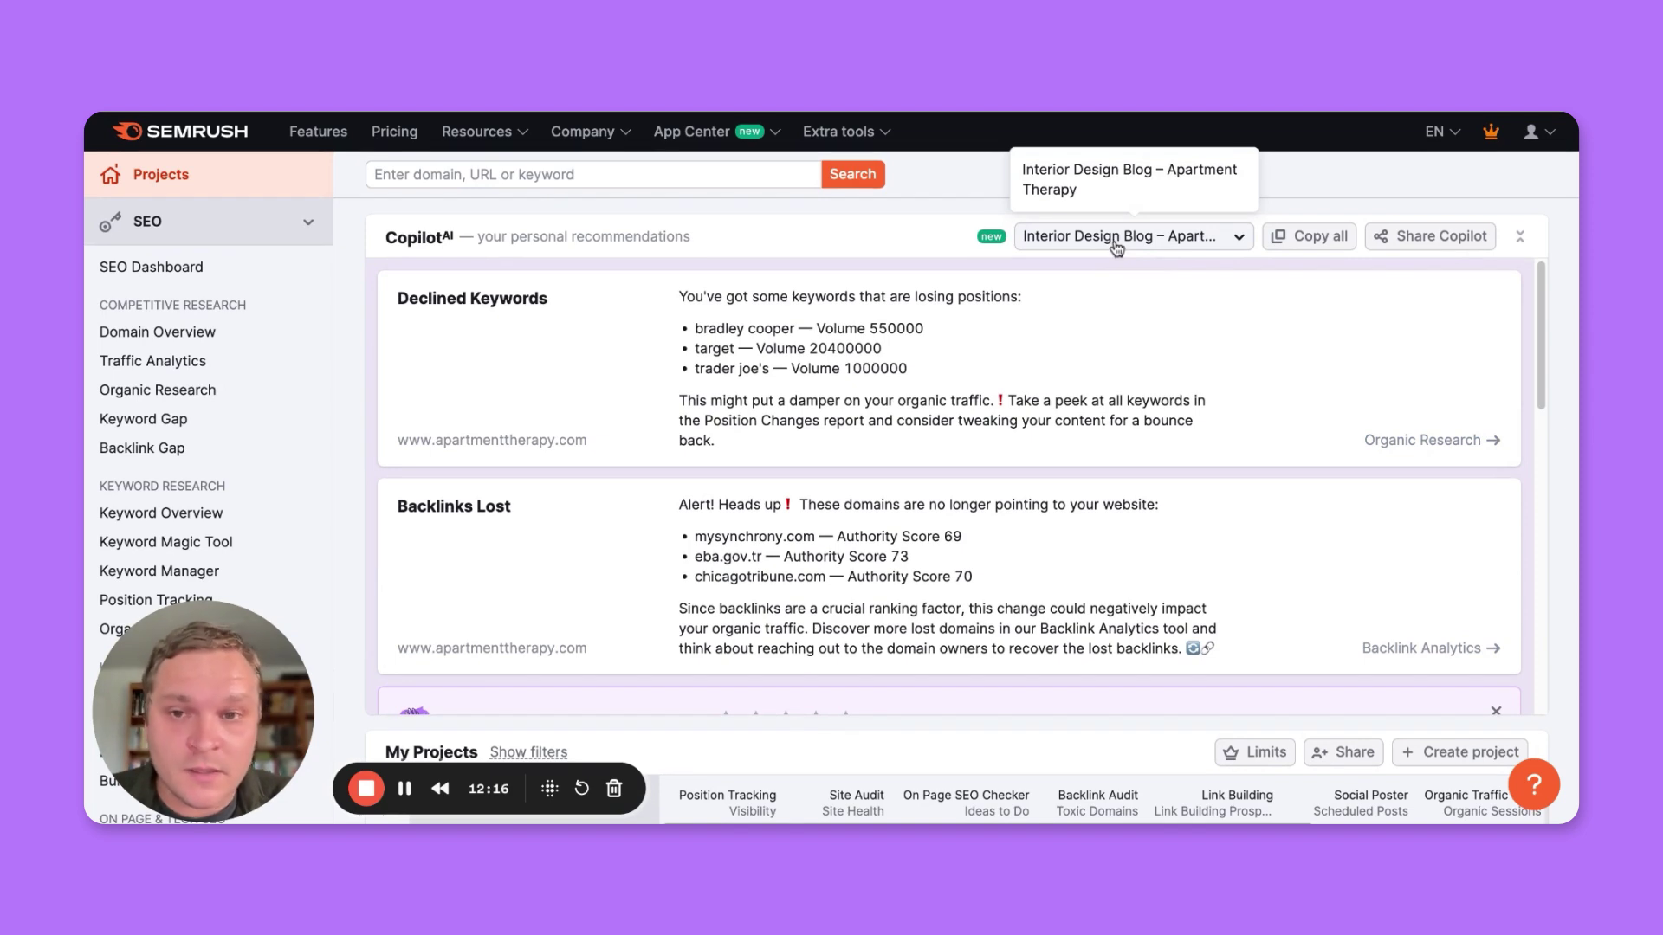
{"action": "scroll", "coordinate": [564, 312], "scroll_direction": "down", "scroll_amount": 1}
{"action": "scroll", "coordinate": [519, 313], "scroll_direction": "up", "scroll_amount": 1}
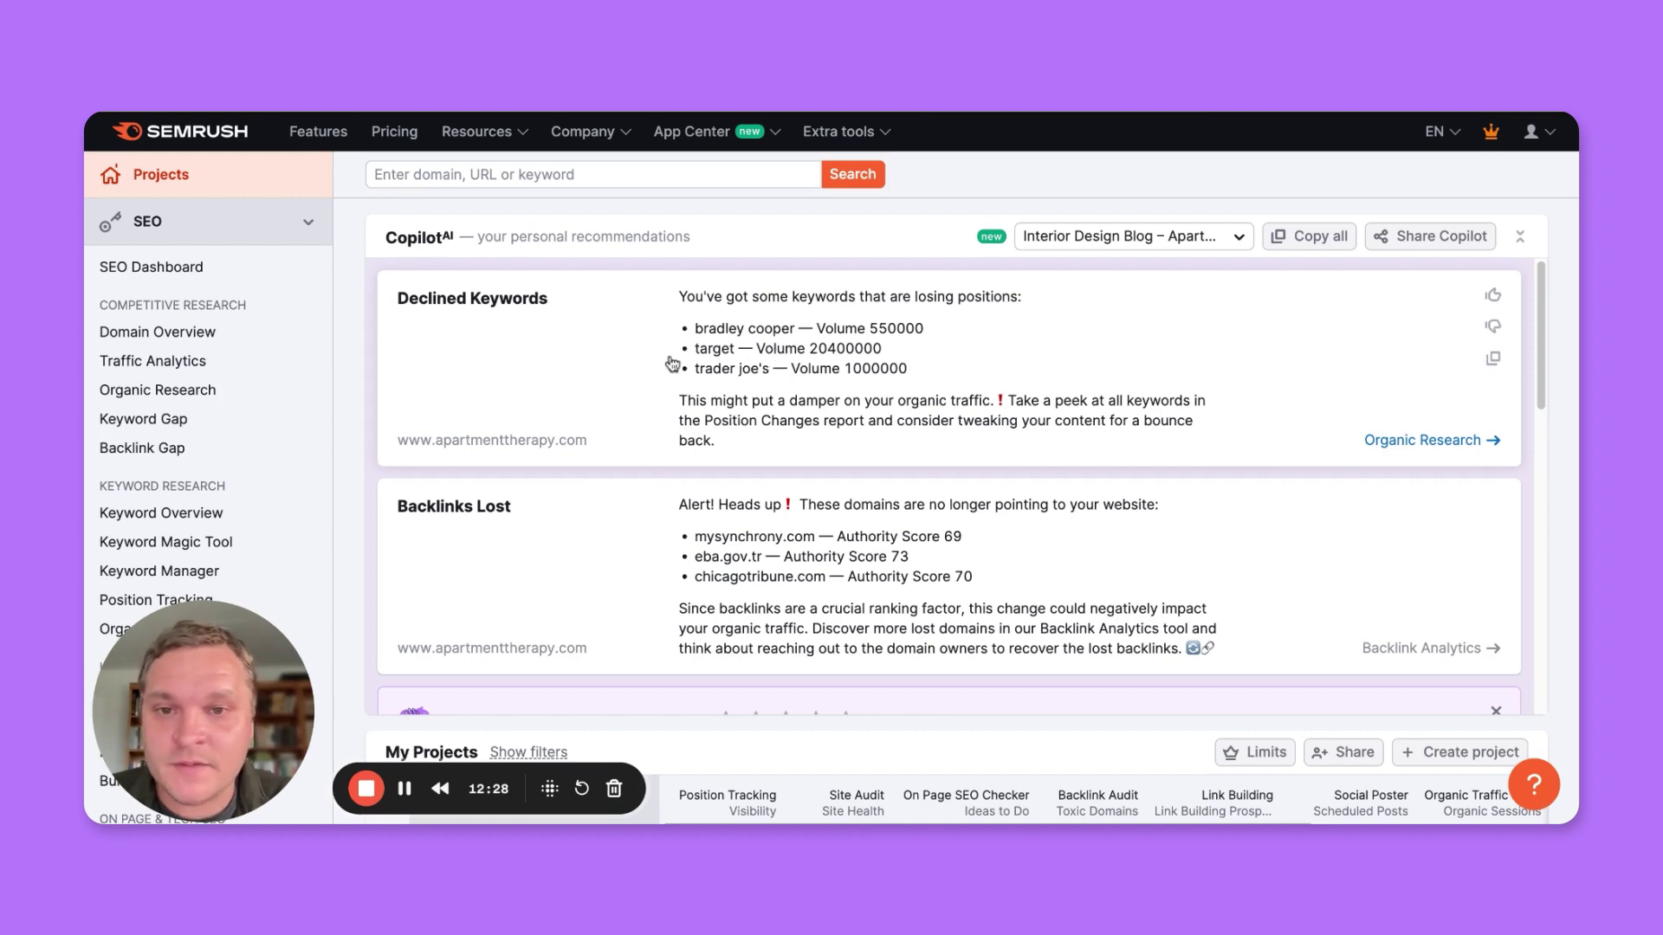
{"action": "scroll", "coordinate": [805, 370], "scroll_direction": "down", "scroll_amount": 1}
{"action": "scroll", "coordinate": [819, 370], "scroll_direction": "up", "scroll_amount": 1}
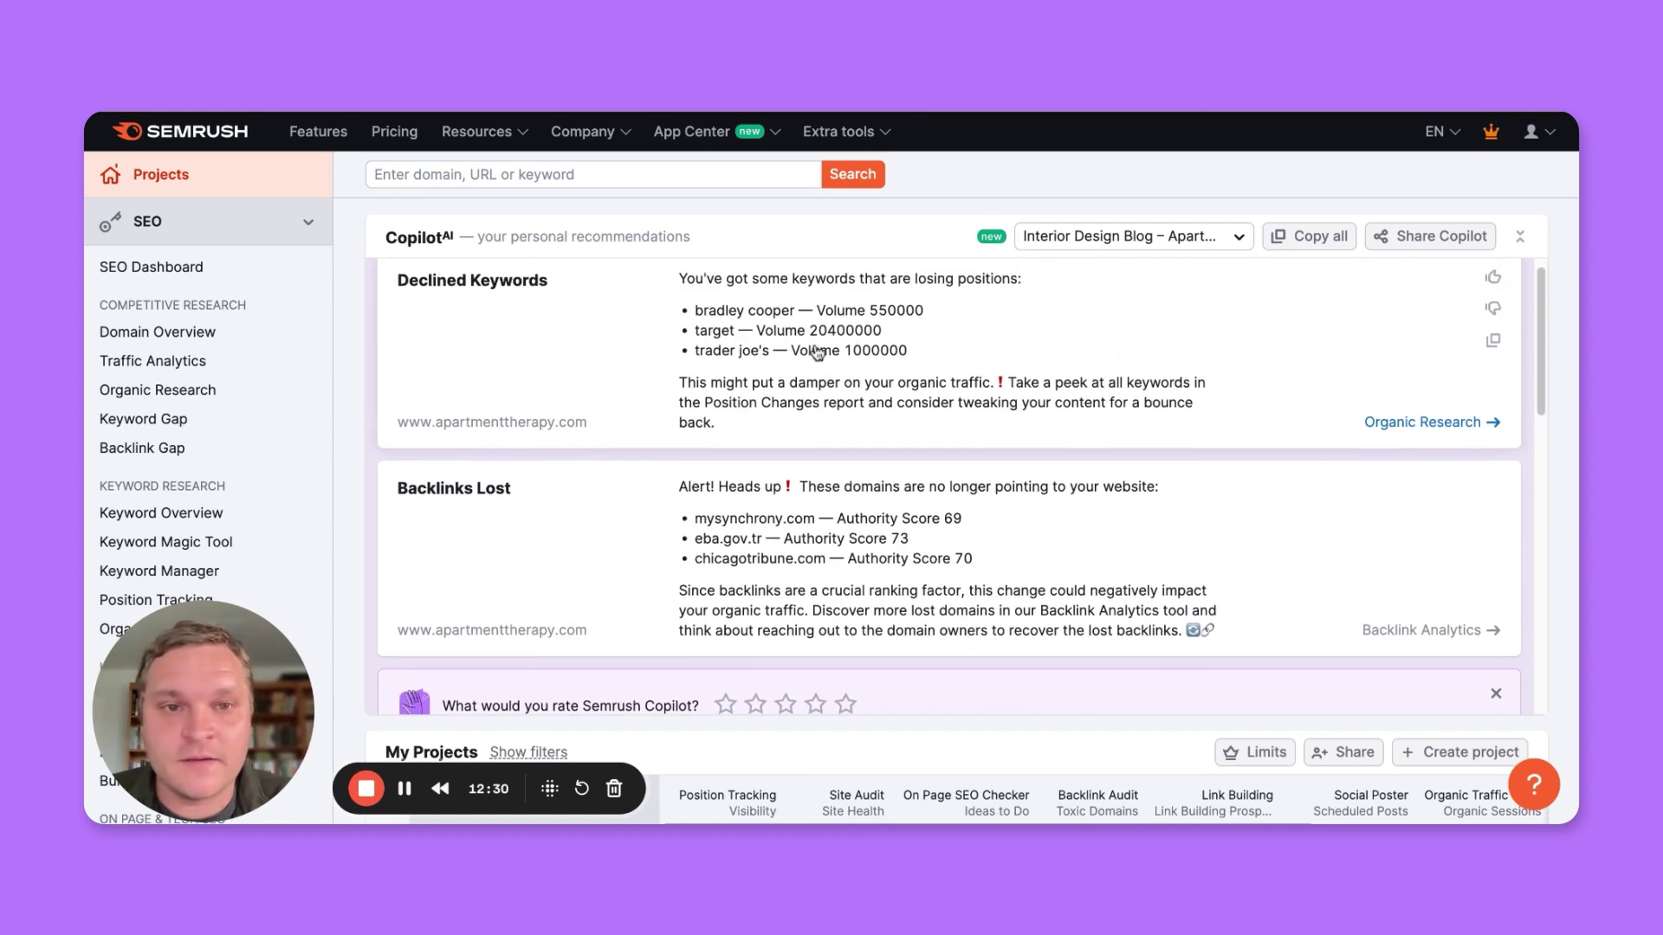
{"action": "scroll", "coordinate": [943, 364], "scroll_direction": "down", "scroll_amount": 1}
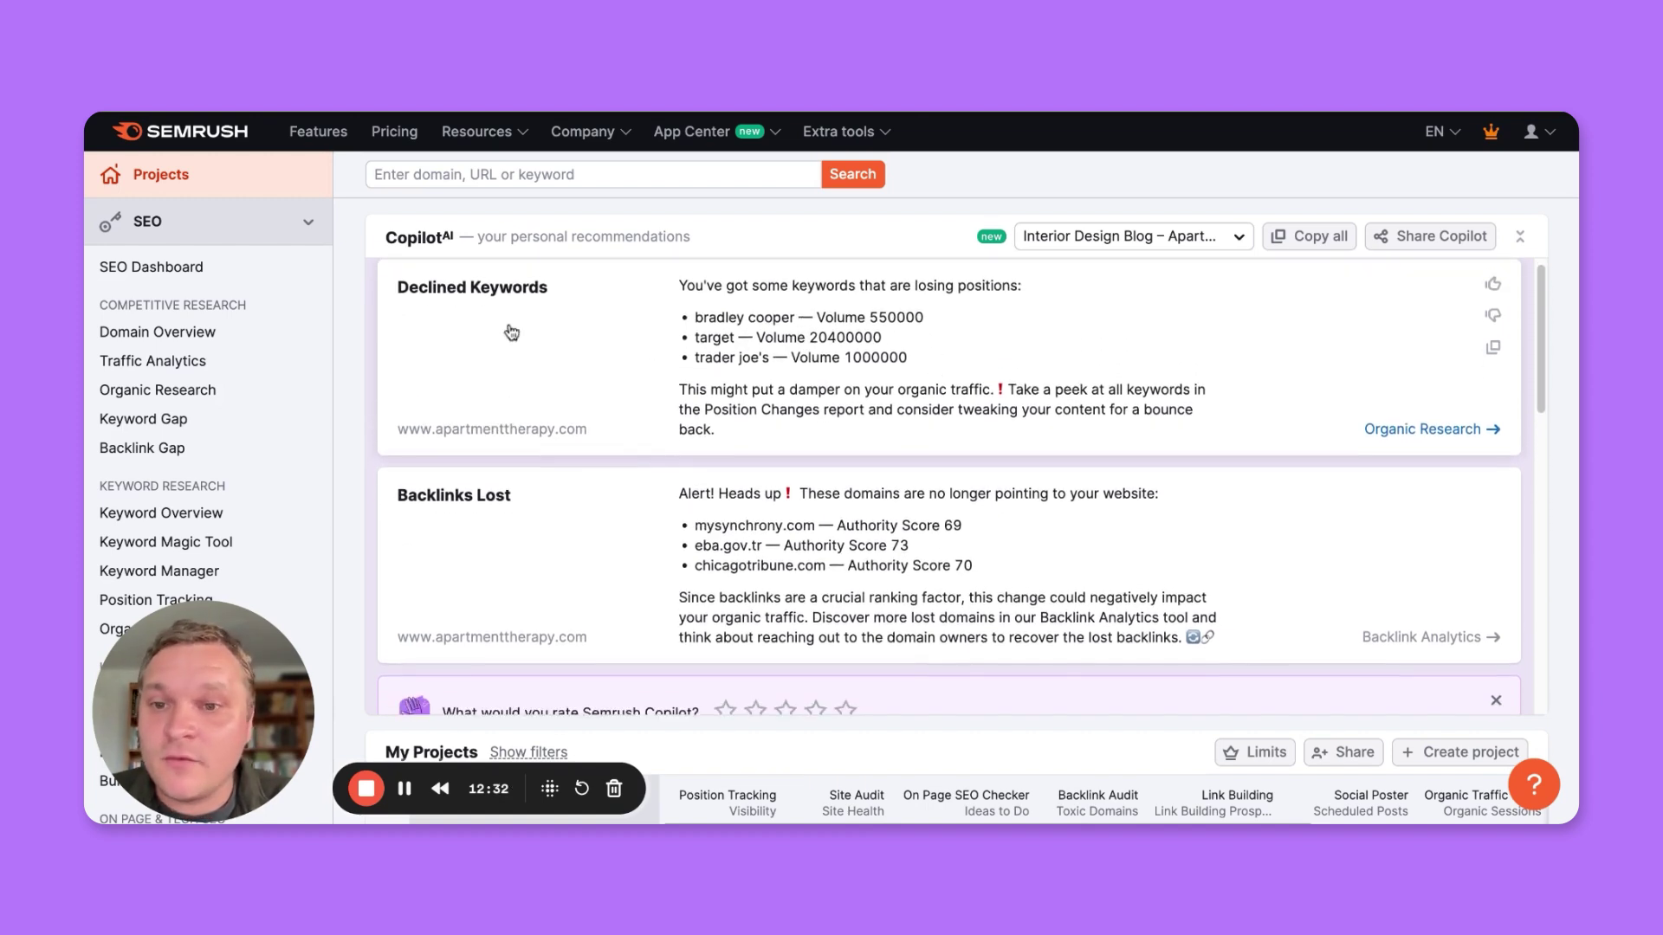
{"action": "scroll", "coordinate": [442, 299], "scroll_direction": "up", "scroll_amount": 1}
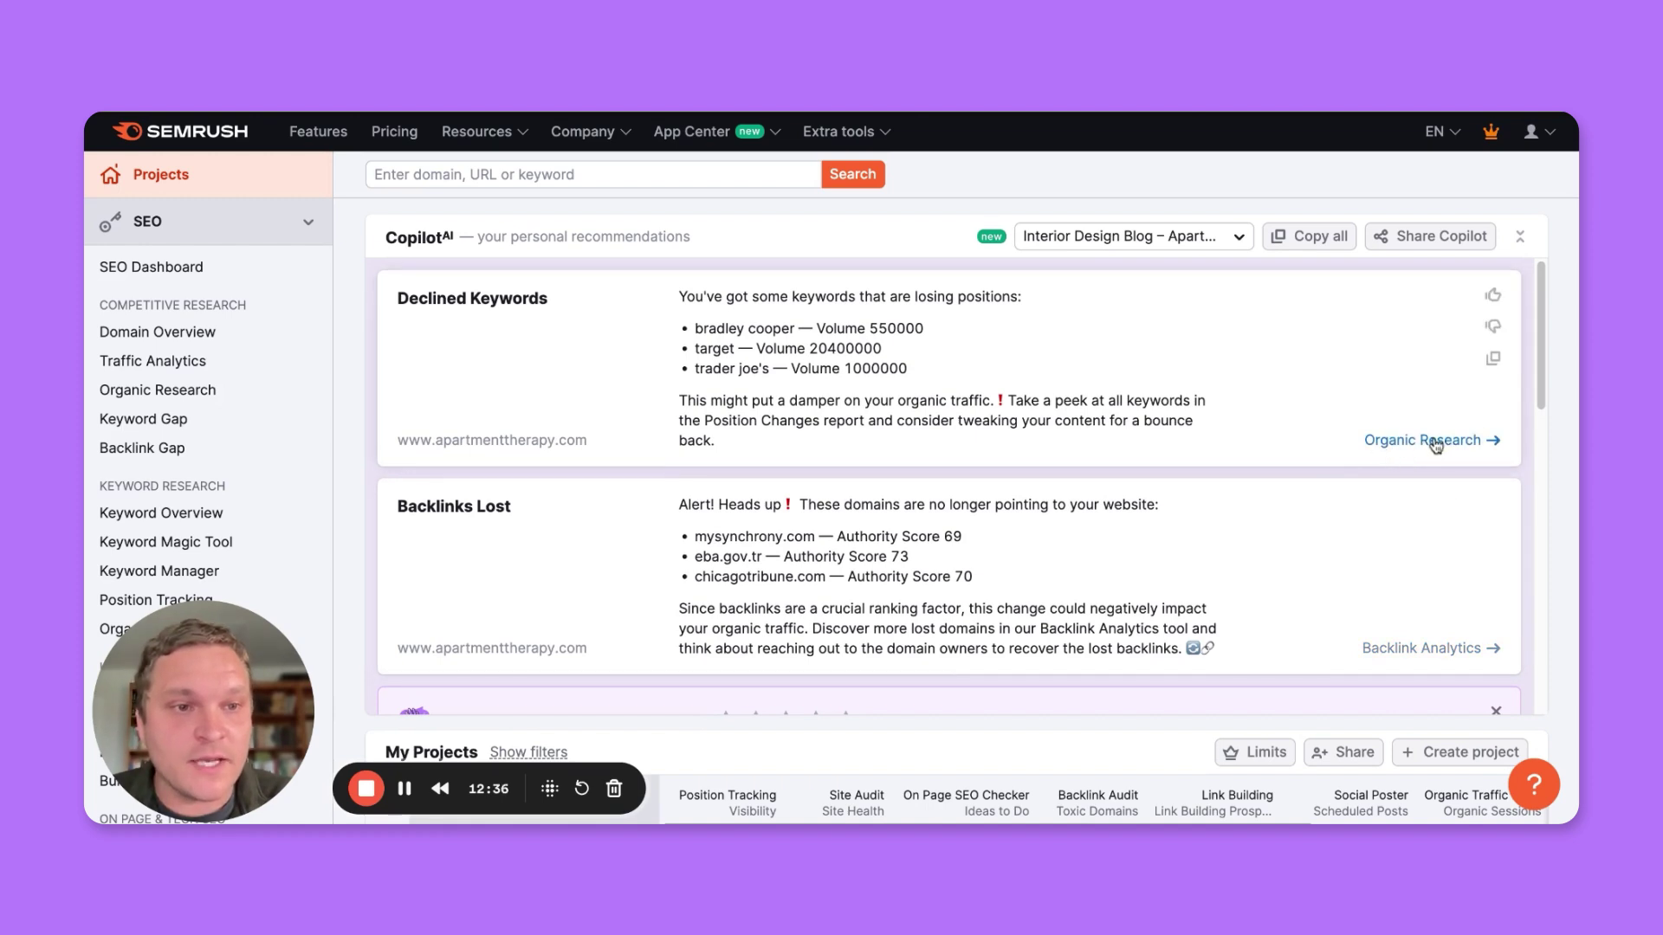
{"action": "scroll", "coordinate": [909, 357], "scroll_direction": "down", "scroll_amount": 2}
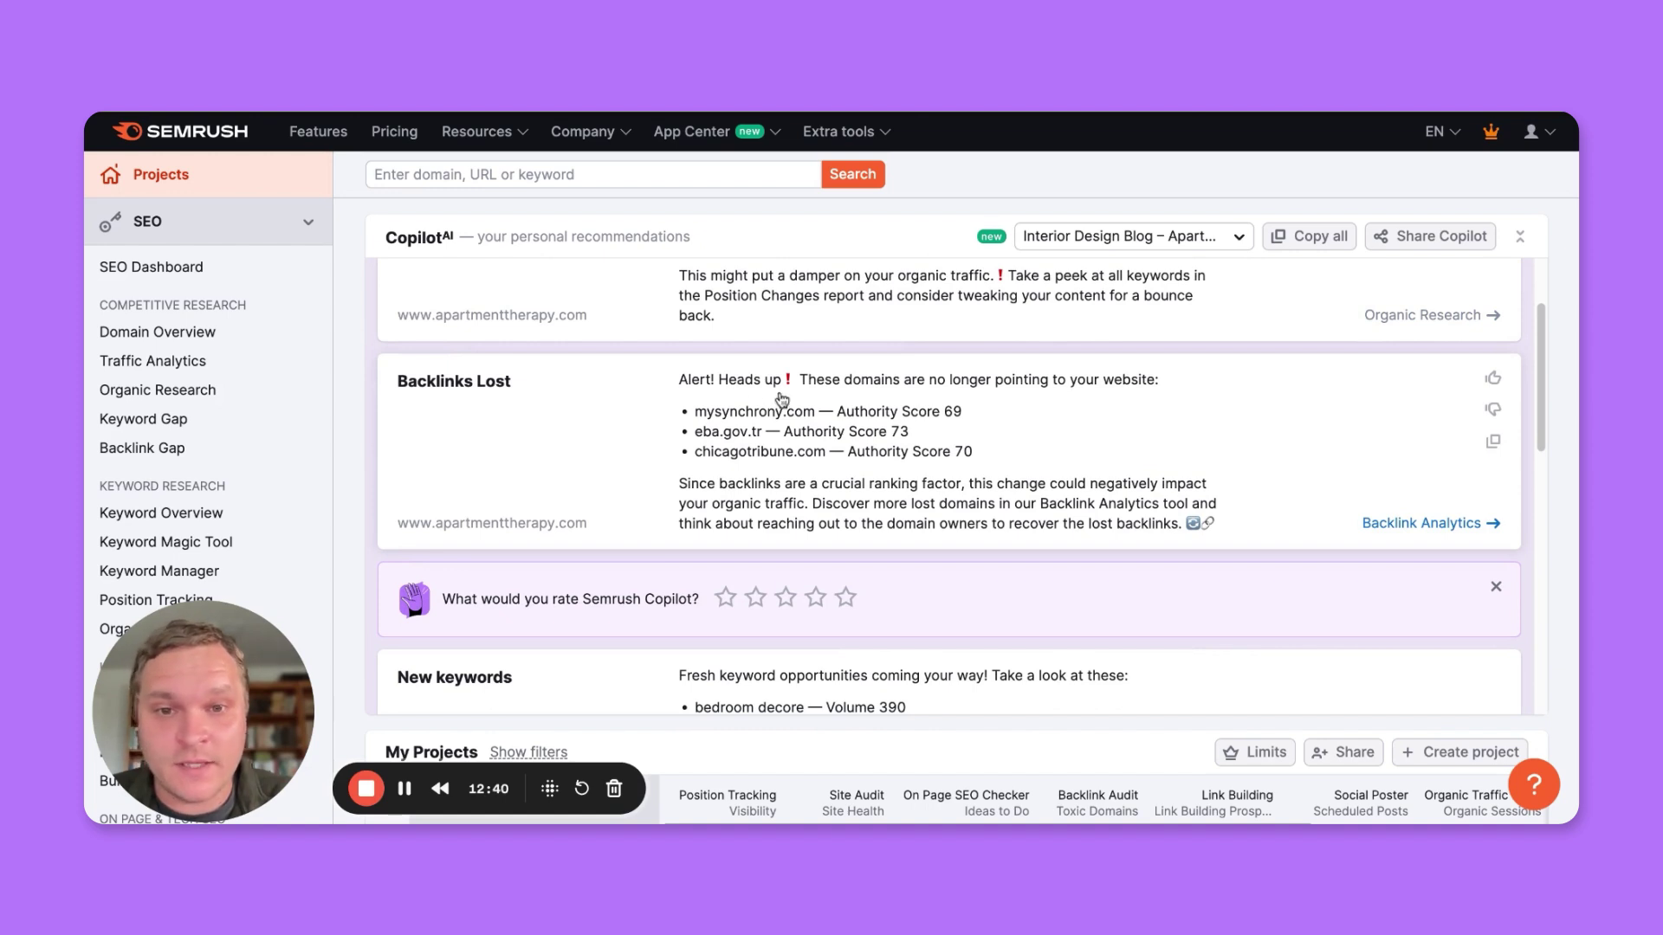
{"action": "scroll", "coordinate": [909, 389], "scroll_direction": "down", "scroll_amount": 1}
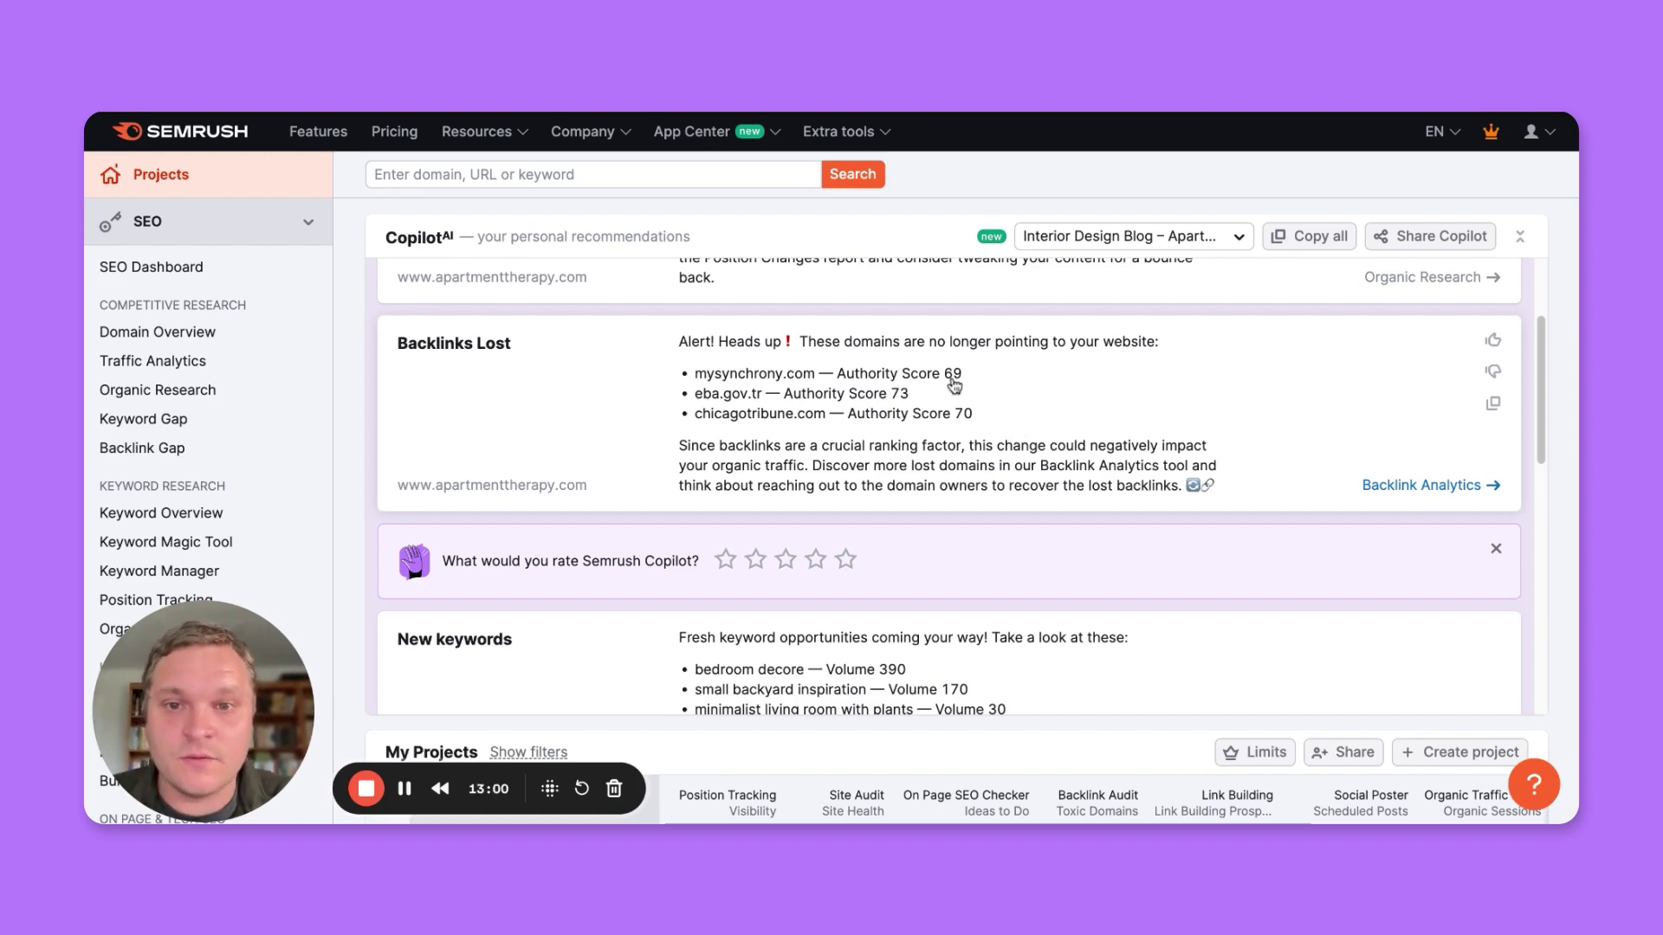
{"action": "scroll", "coordinate": [915, 390], "scroll_direction": "down", "scroll_amount": 1}
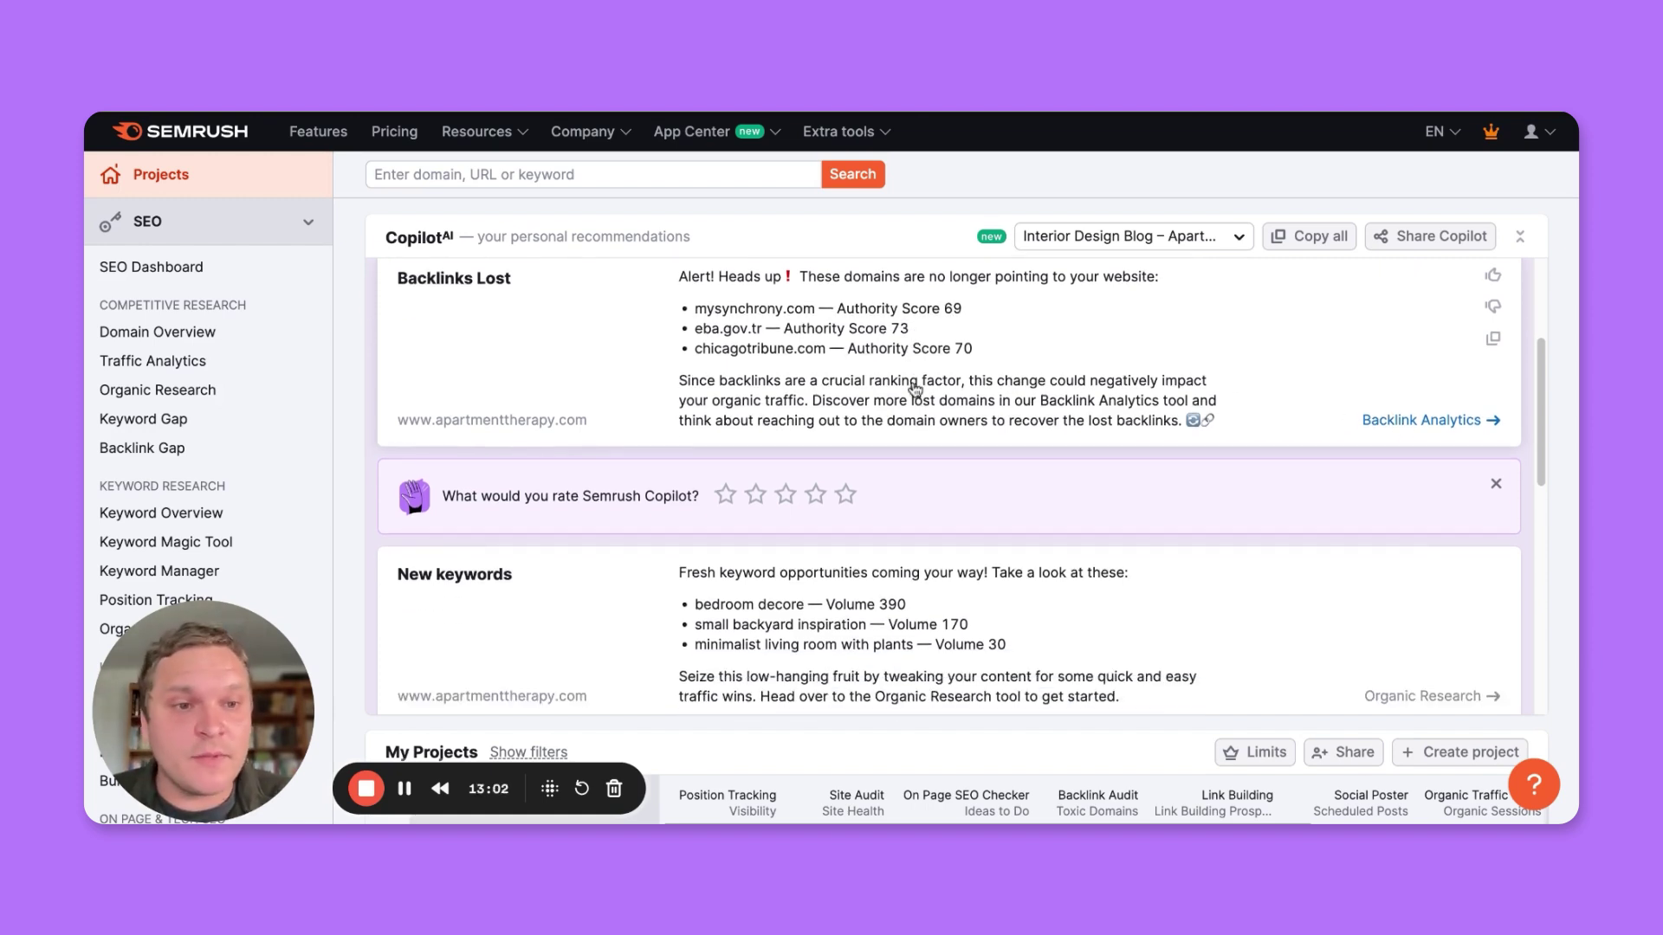
{"action": "scroll", "coordinate": [867, 382], "scroll_direction": "down", "scroll_amount": 3}
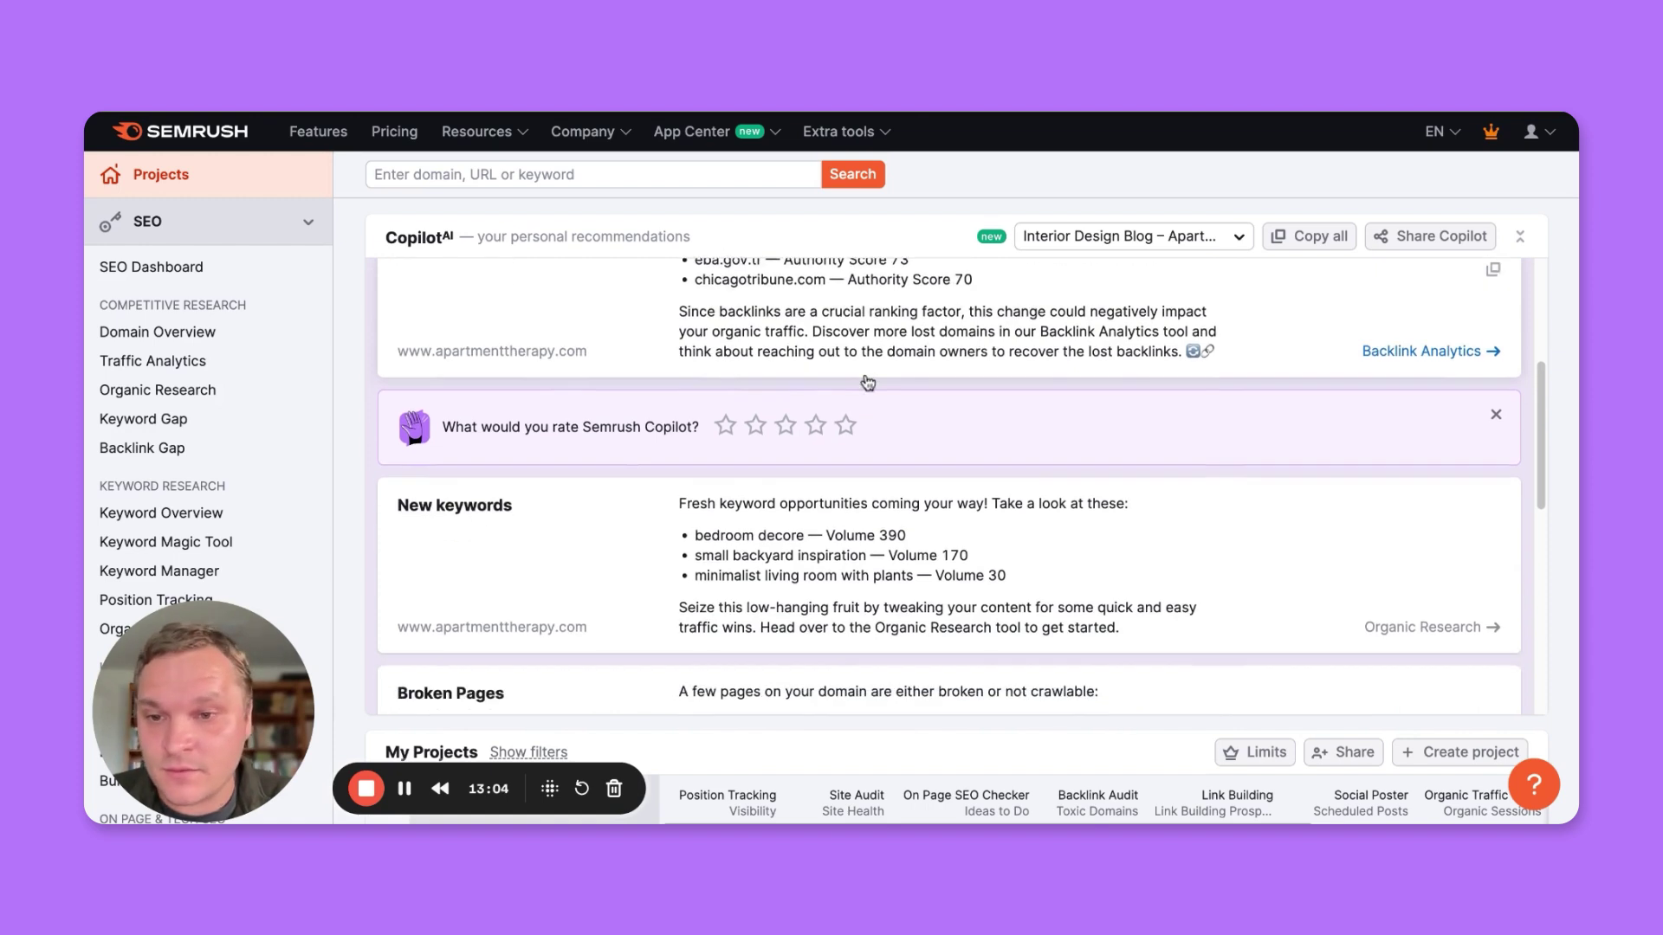
{"action": "scroll", "coordinate": [676, 363], "scroll_direction": "down", "scroll_amount": 2}
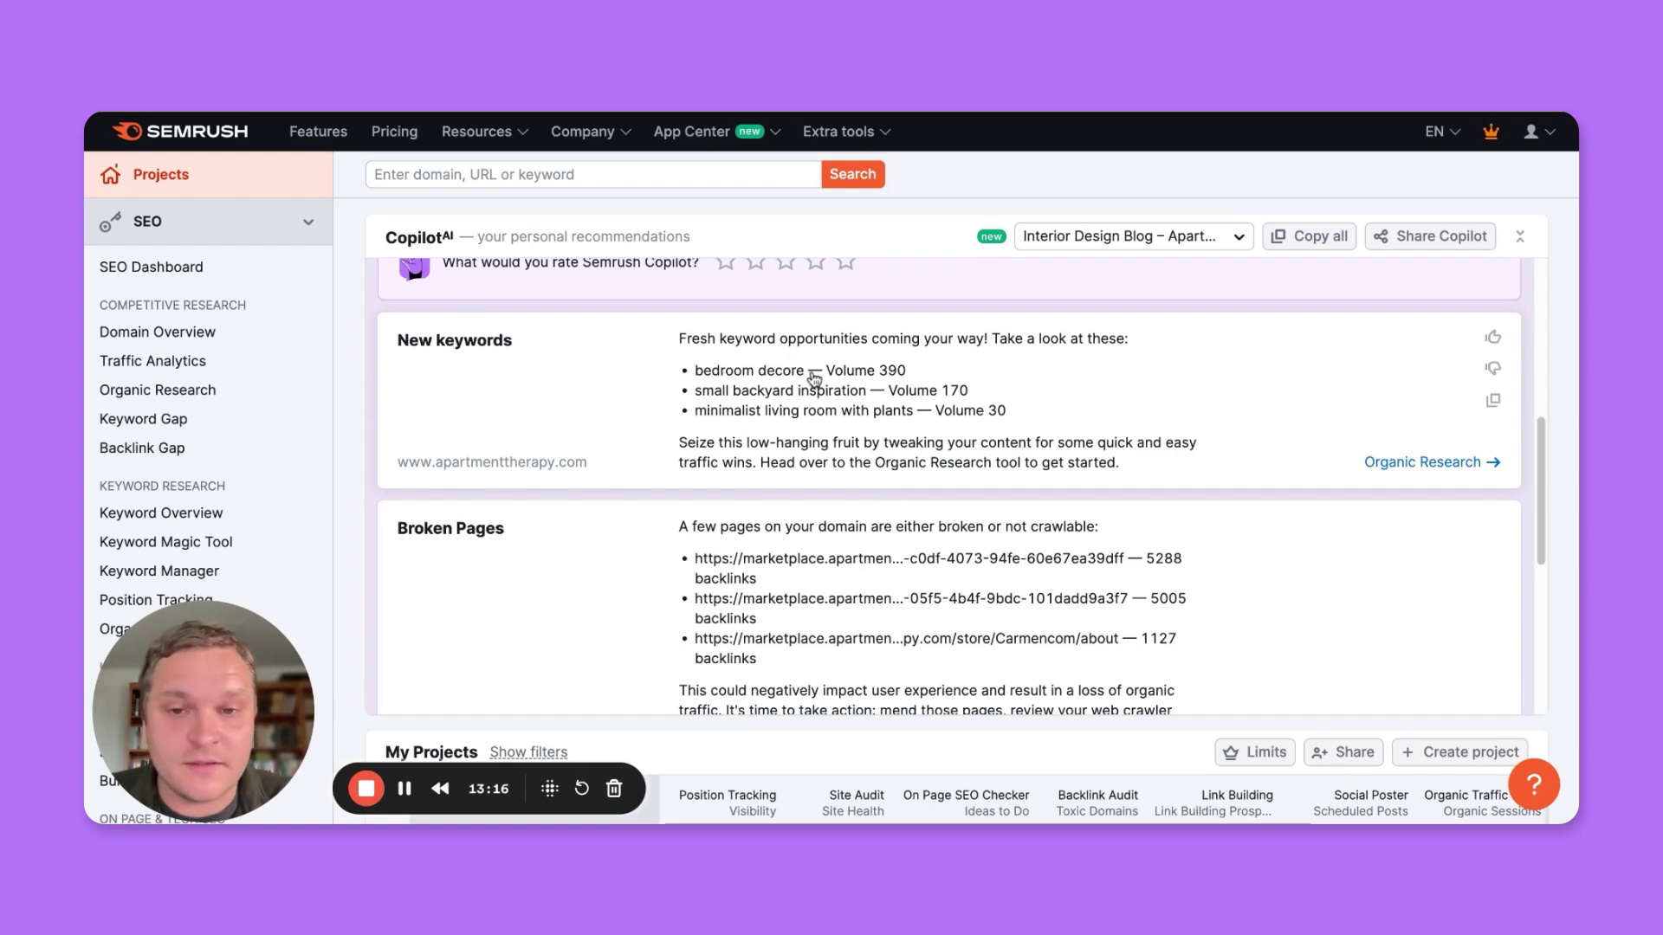
{"action": "scroll", "coordinate": [780, 388], "scroll_direction": "down", "scroll_amount": 2}
{"action": "scroll", "coordinate": [676, 414], "scroll_direction": "down", "scroll_amount": 2}
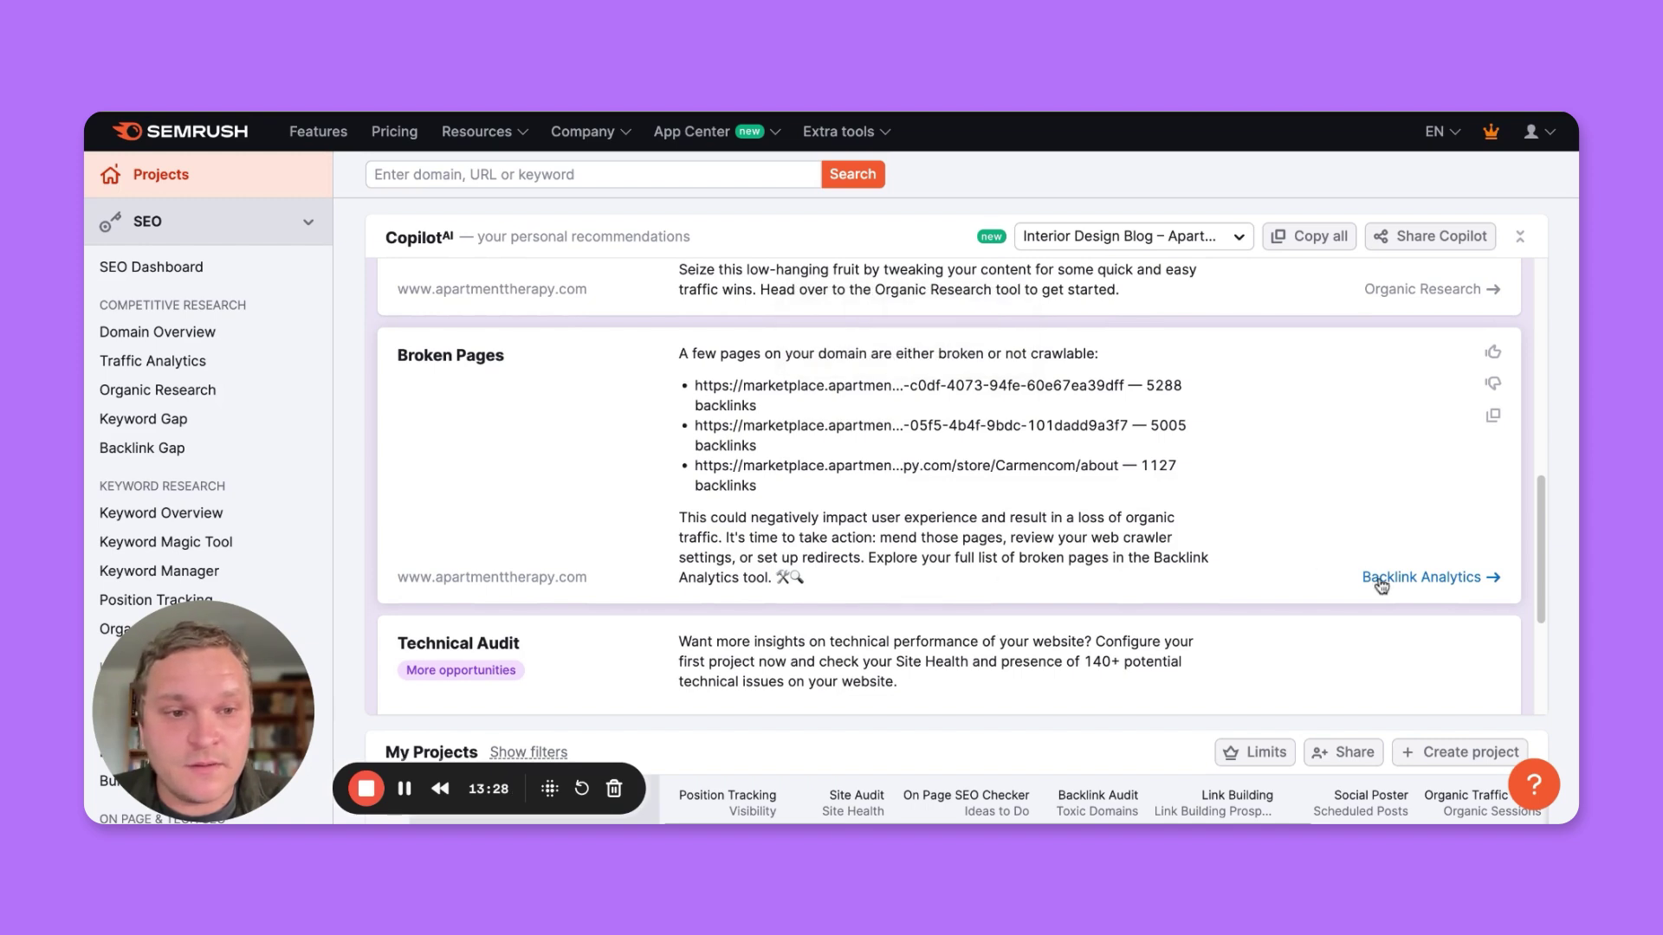
{"action": "scroll", "coordinate": [825, 423], "scroll_direction": "down", "scroll_amount": 1}
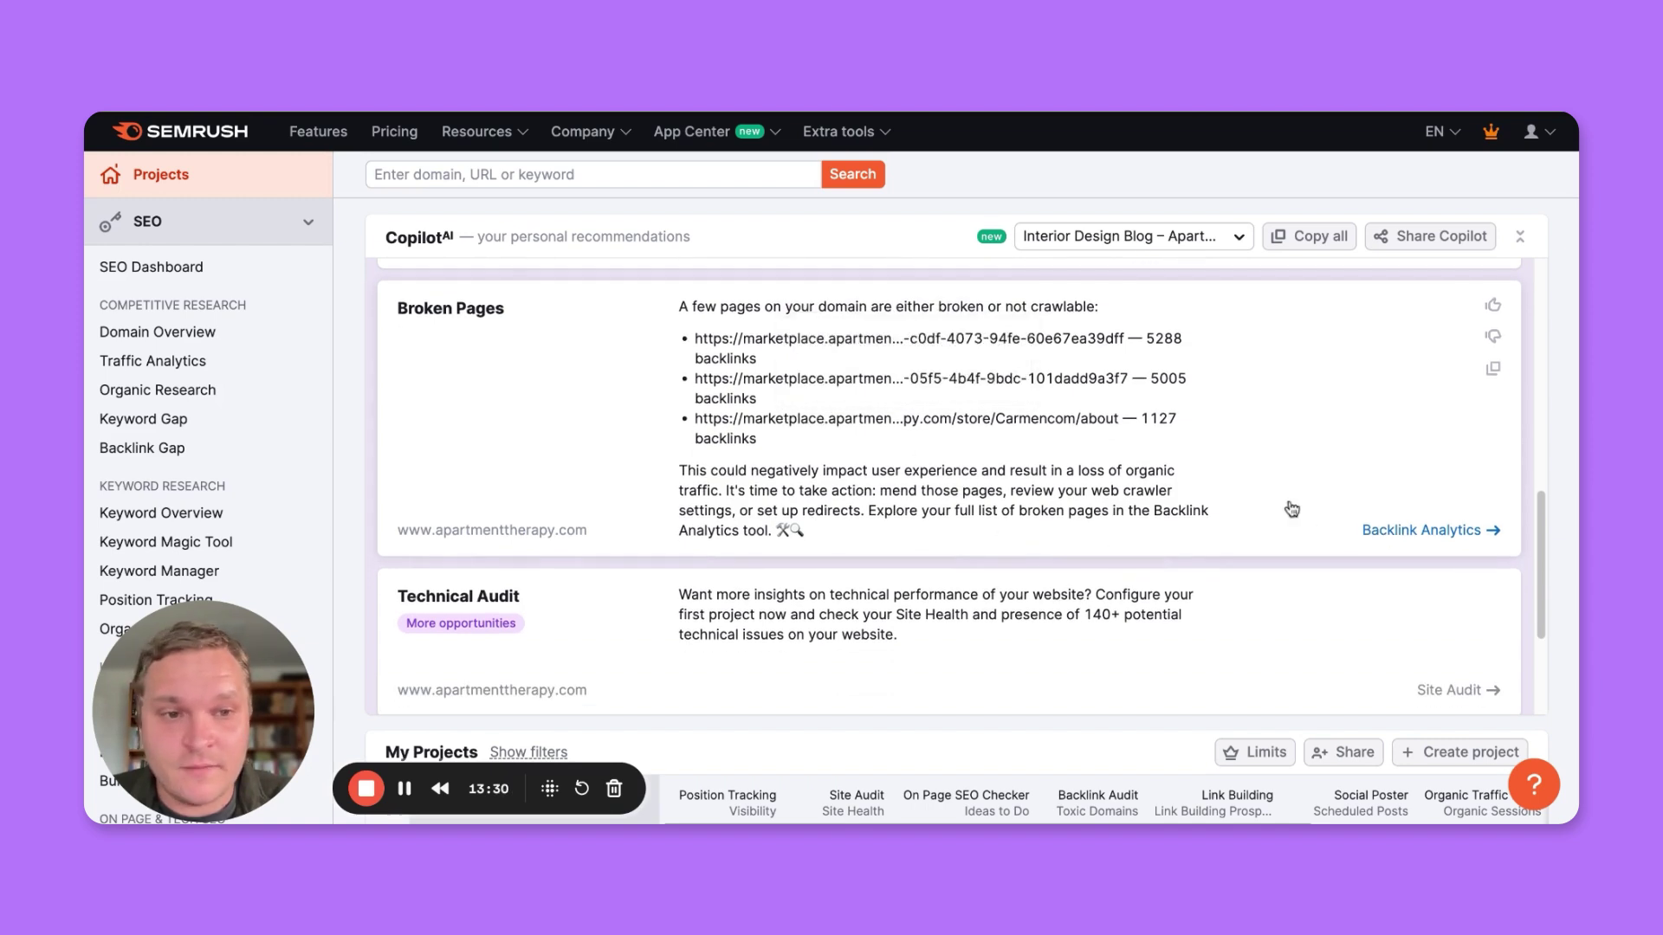
{"action": "scroll", "coordinate": [926, 404], "scroll_direction": "down", "scroll_amount": 4}
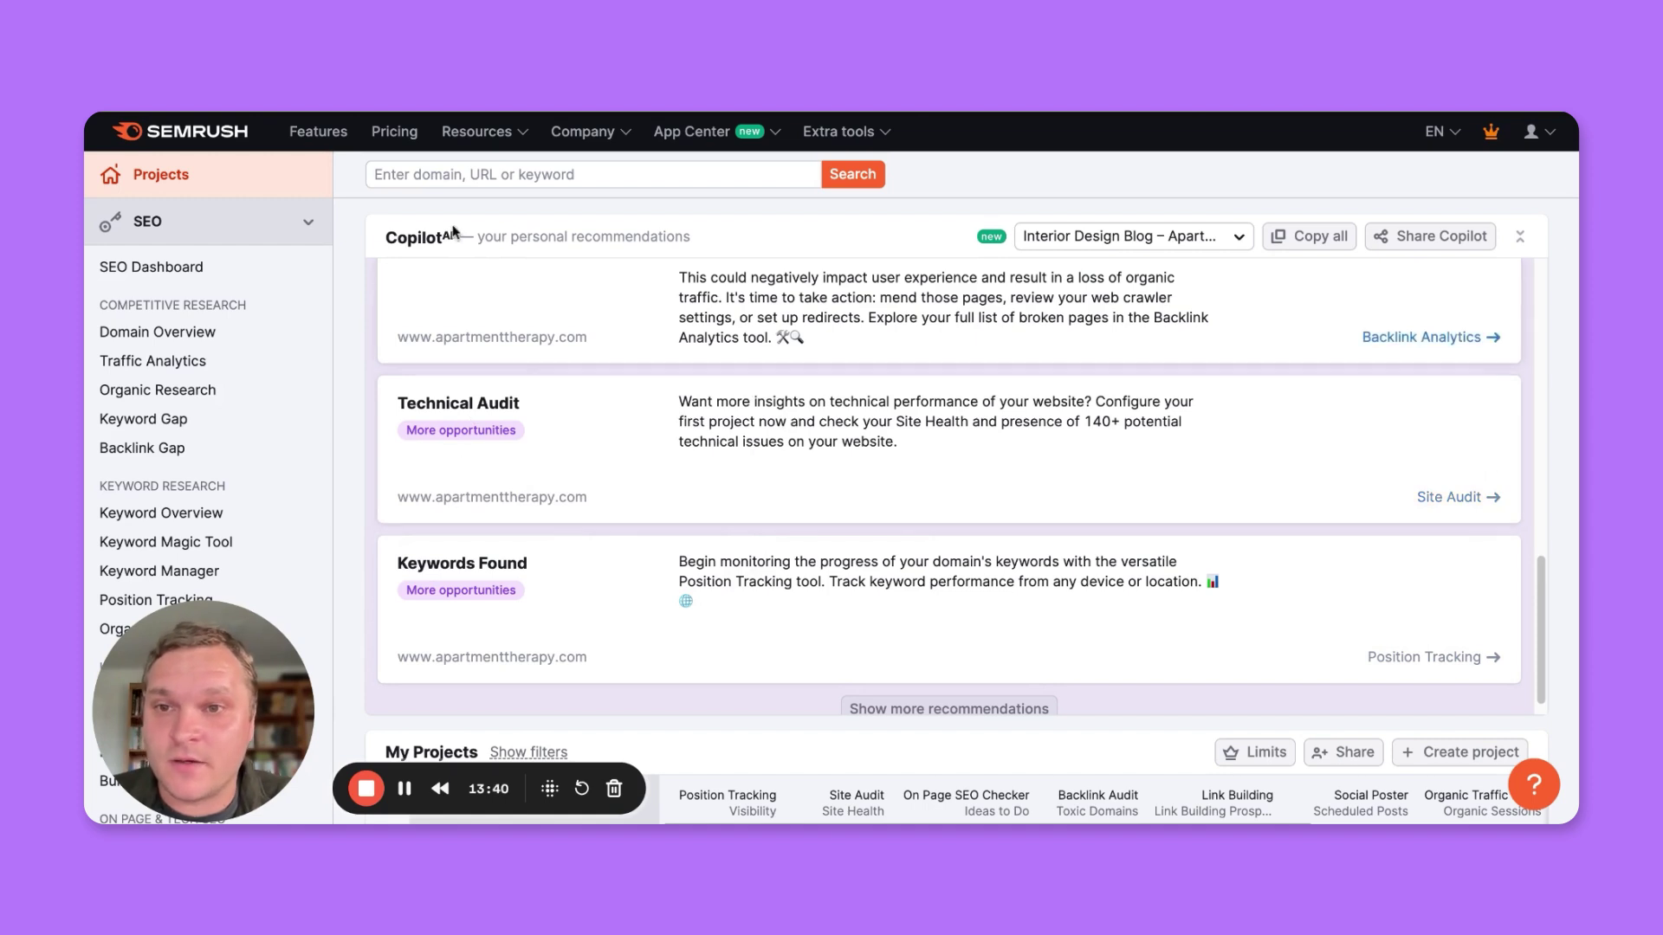
{"action": "scroll", "coordinate": [760, 449], "scroll_direction": "down", "scroll_amount": 1}
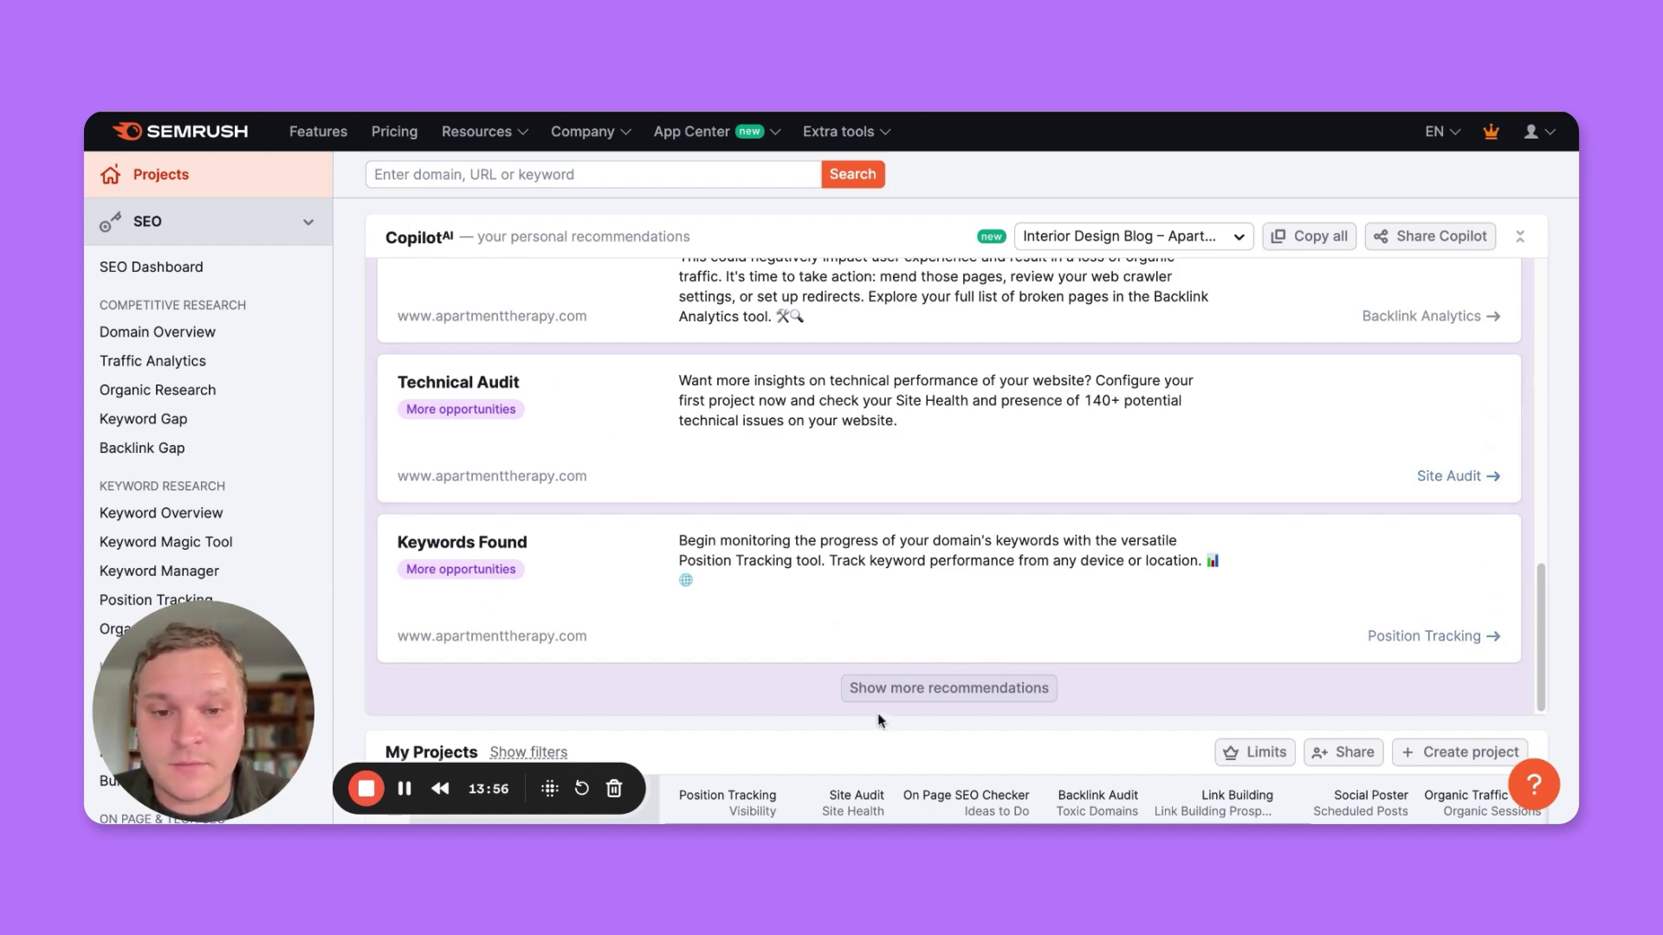
- Load the Competitors found card listing housebeautiful.com, thespruce.com and bhg.com
{"action": "left_click", "coordinate": [899, 695]}
{"action": "scroll", "coordinate": [900, 702], "scroll_direction": "down", "scroll_amount": 3}
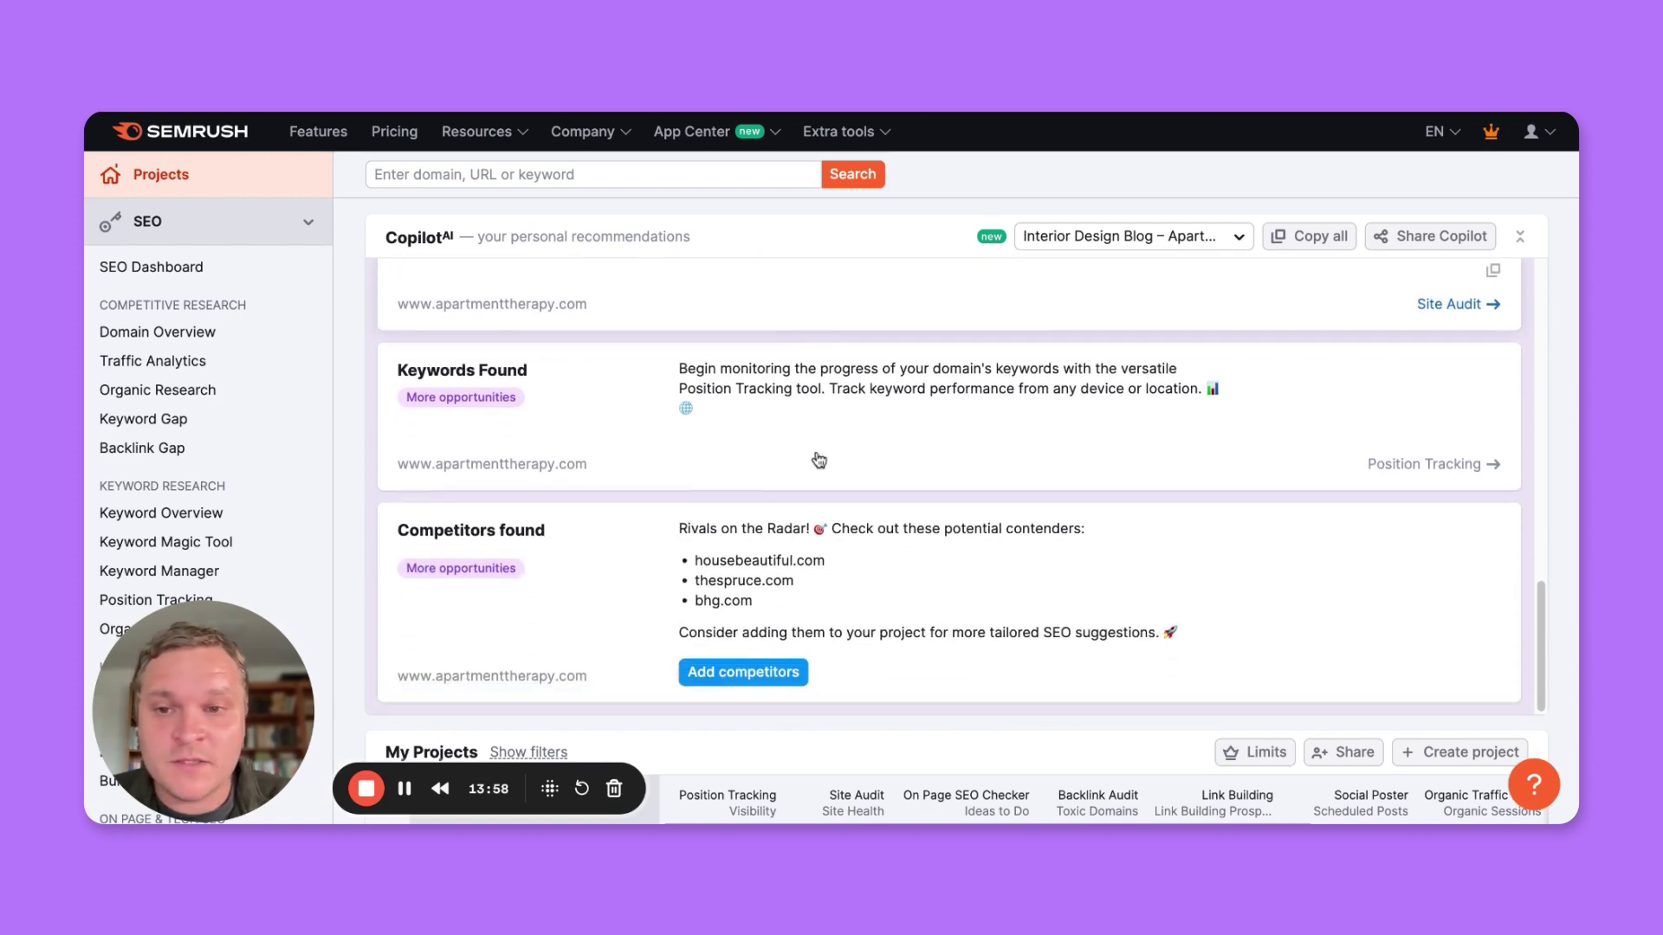
{"action": "scroll", "coordinate": [818, 459], "scroll_direction": "down", "scroll_amount": 1}
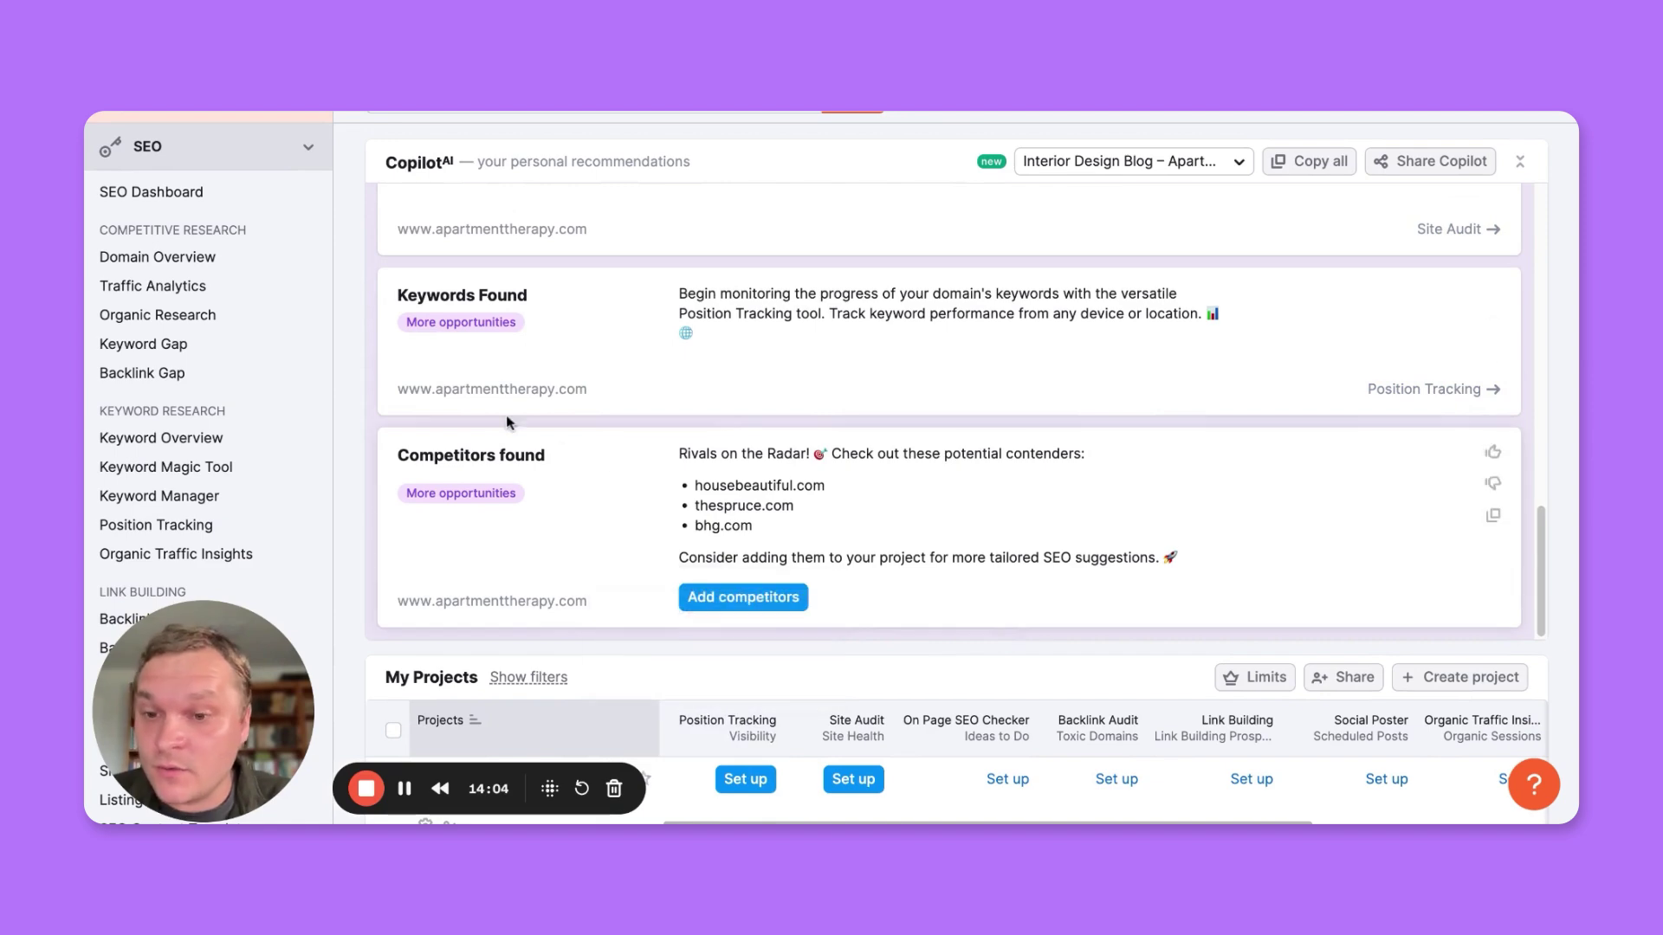
{"action": "scroll", "coordinate": [766, 358], "scroll_direction": "up", "scroll_amount": 2}
{"action": "scroll", "coordinate": [770, 355], "scroll_direction": "up", "scroll_amount": 5}
{"action": "scroll", "coordinate": [770, 355], "scroll_direction": "up", "scroll_amount": 2}
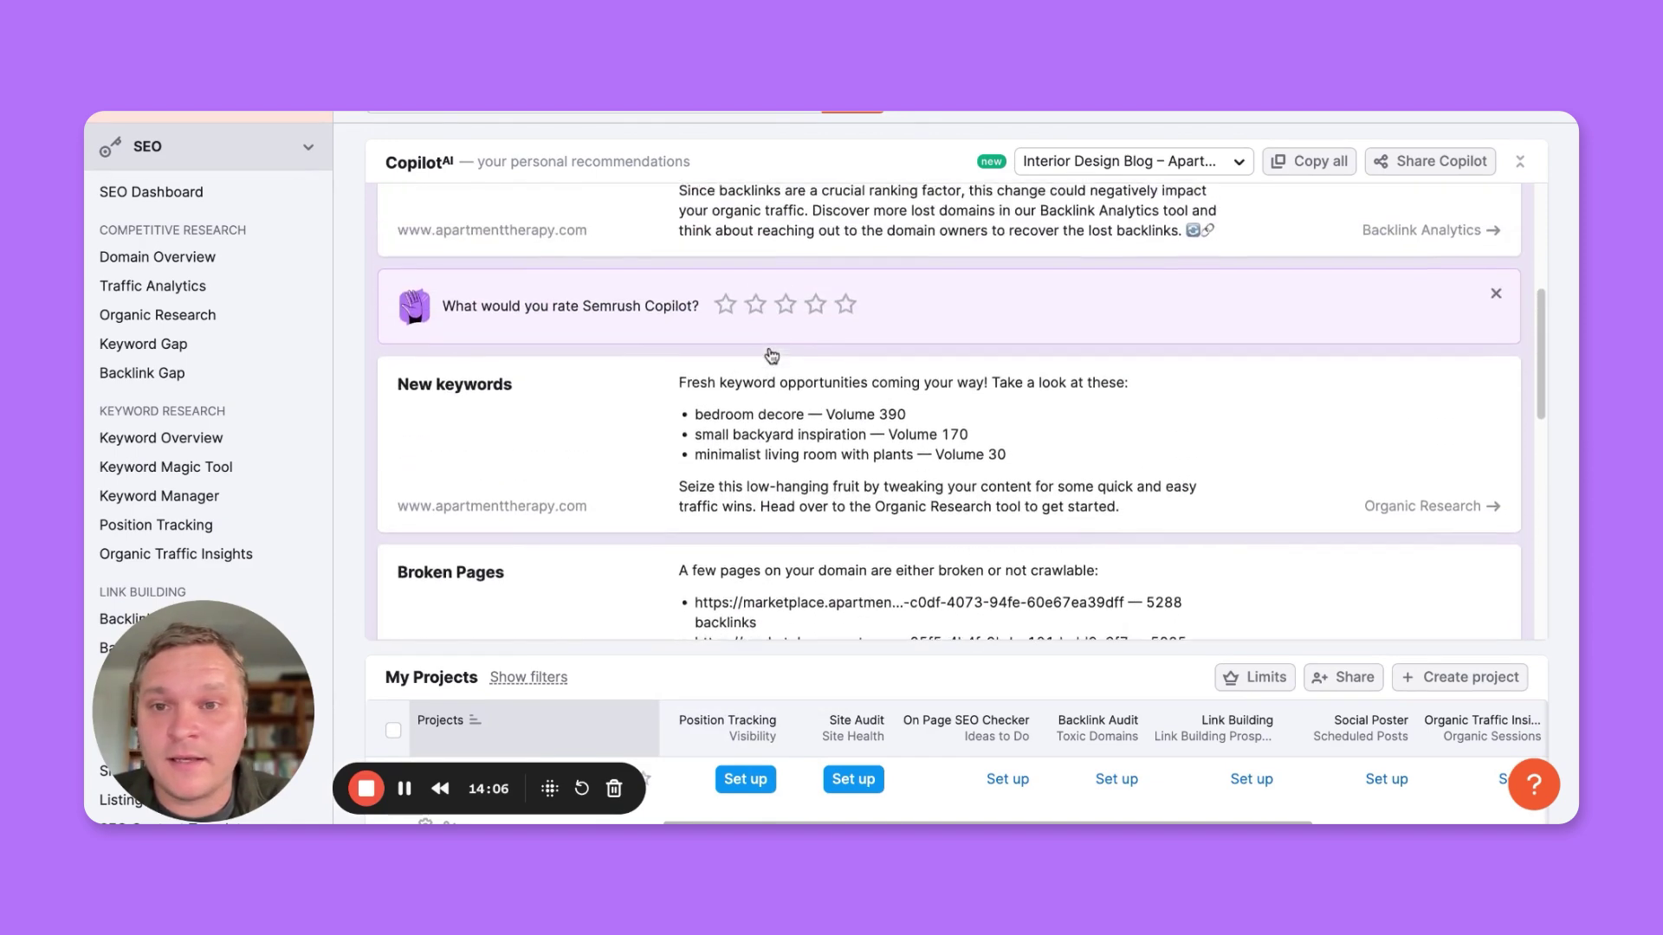
{"action": "scroll", "coordinate": [771, 355], "scroll_direction": "up", "scroll_amount": 3}
{"action": "scroll", "coordinate": [844, 352], "scroll_direction": "up", "scroll_amount": 1}
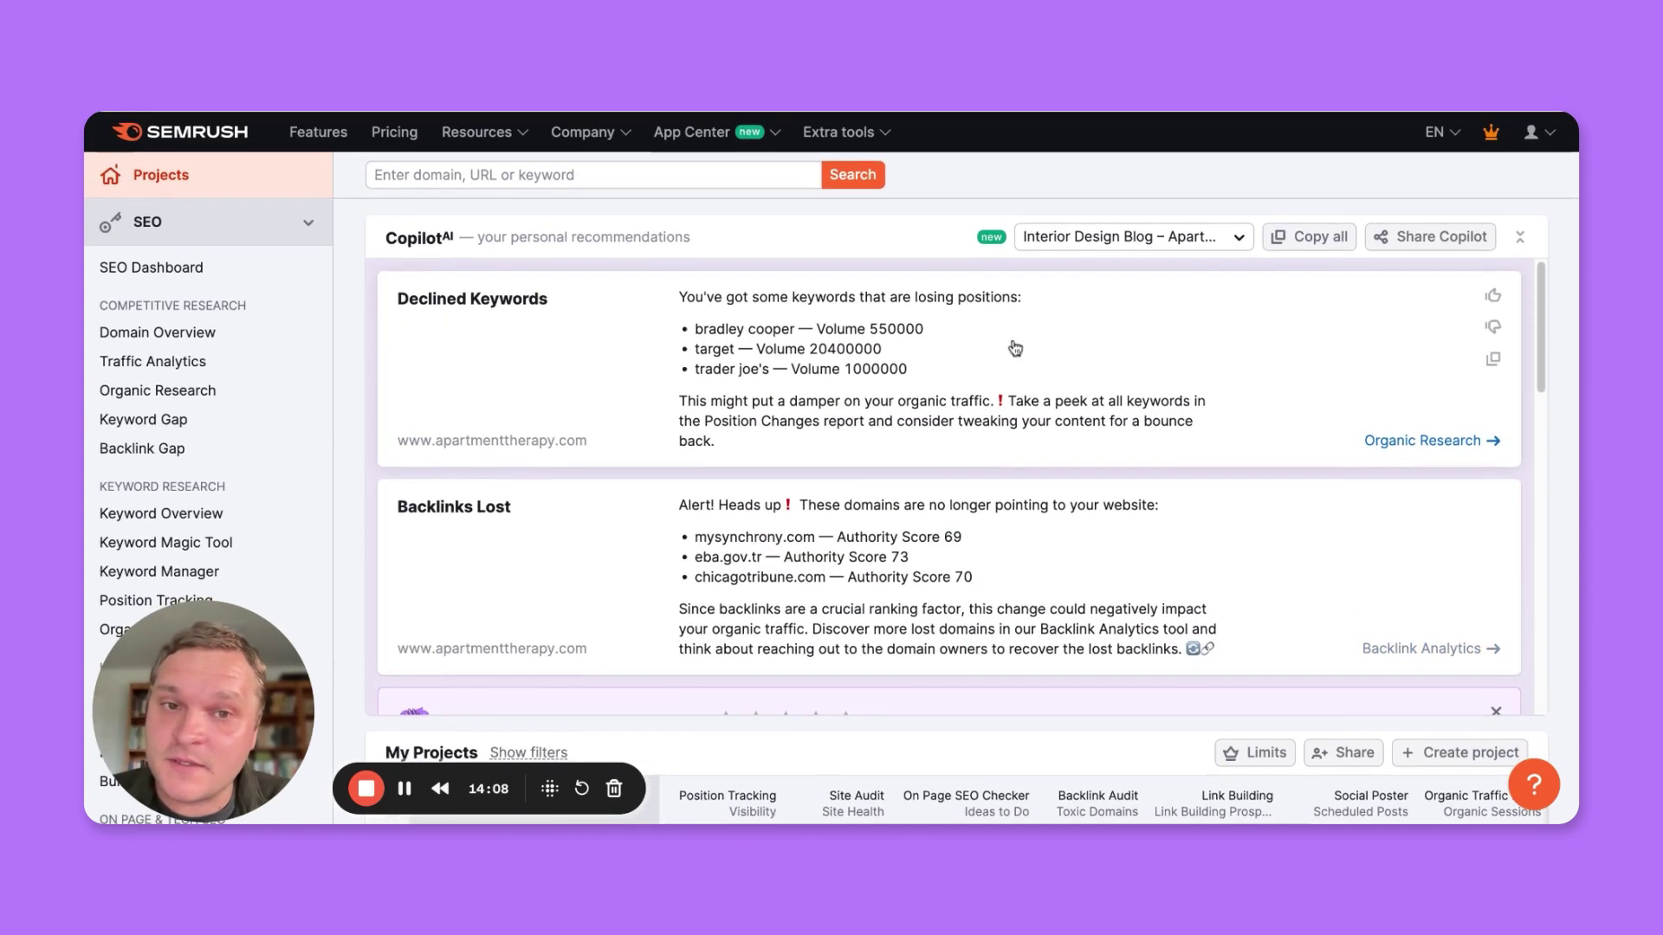